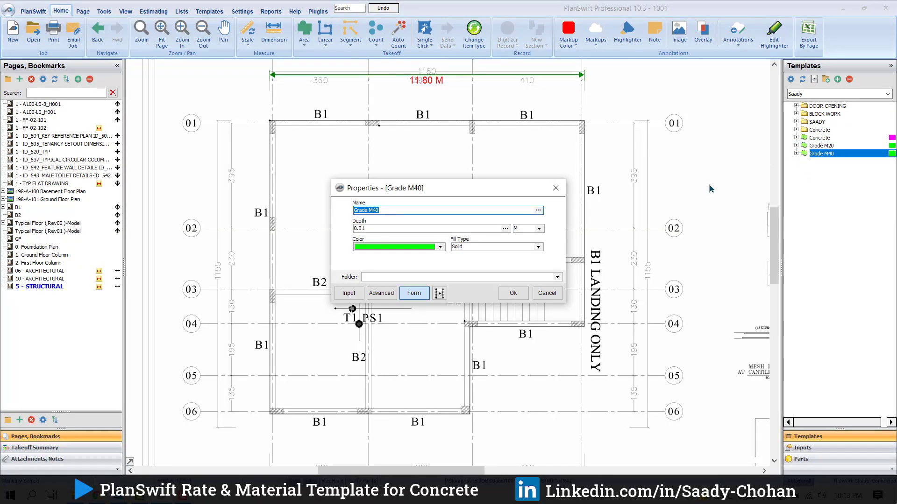
Name the Grade M40 concrete takeoff SLAB, set its depth to 0.25 m and start recording it.
key(Tab)
text(0.)
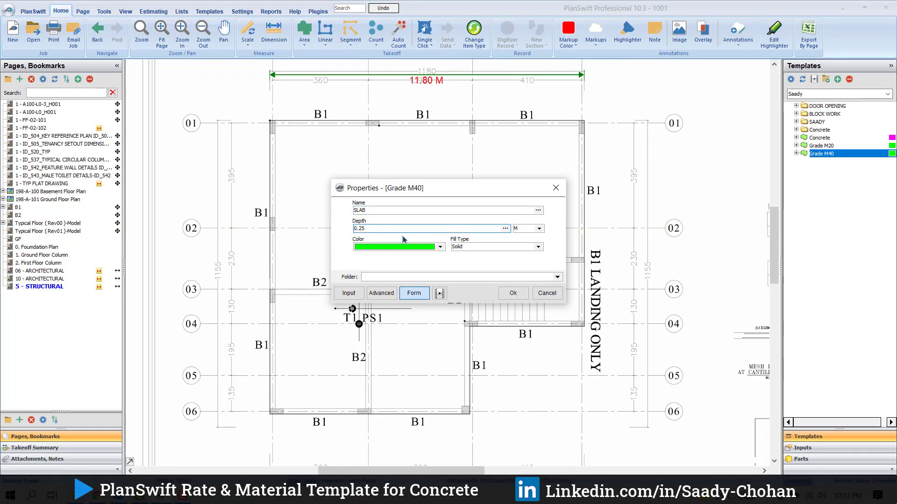
text(25)
key(Return)
Trace the six-corner slab outline along the outer B1 beams between gridlines 01 and 06, and finish the area.
click(270, 120)
click(584, 120)
click(583, 327)
click(470, 327)
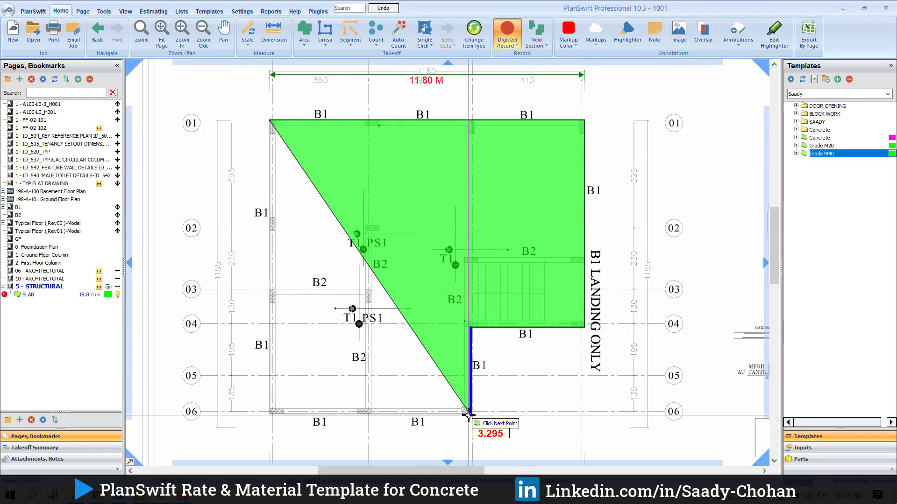
click(469, 414)
right_click(270, 414)
click(289, 436)
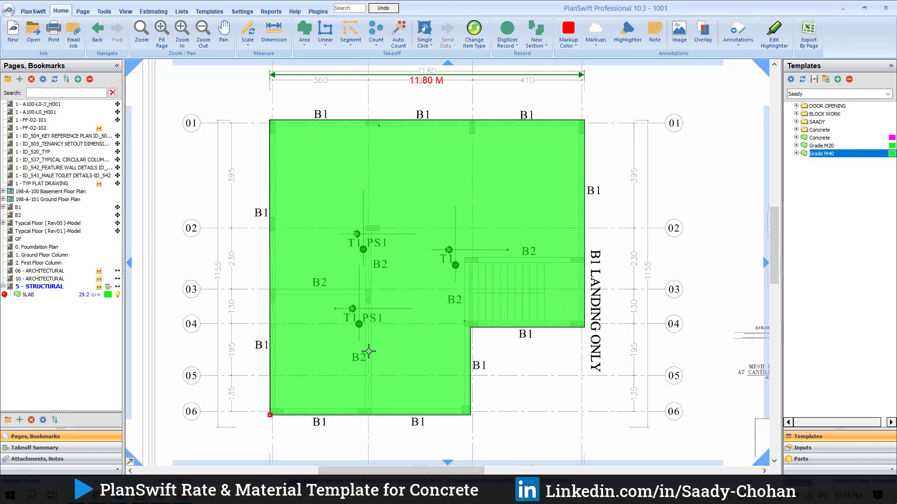
key(Escape)
Examine the SLAB quantity in the plan legend and expand the SLAB item's material parts in the estimate.
scroll(372, 312, down, 2)
drag(374, 375, 394, 267)
scroll(336, 398, up, 1)
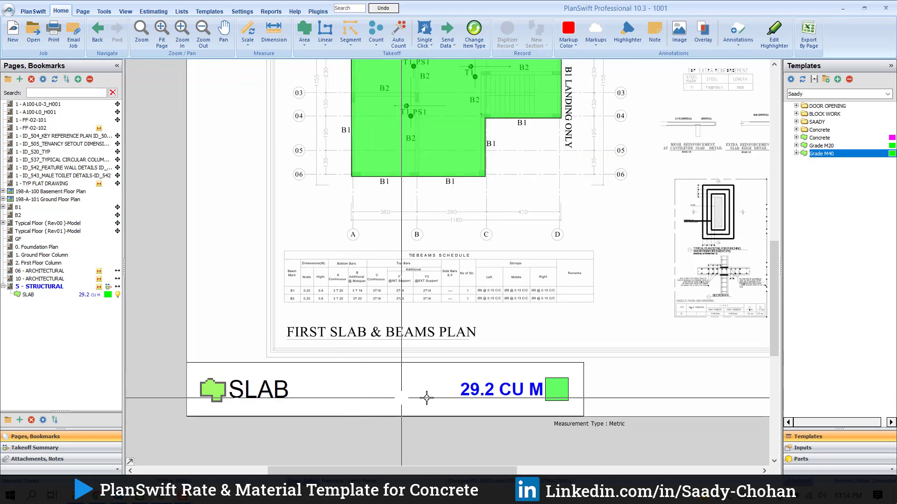
scroll(387, 307, down, 1)
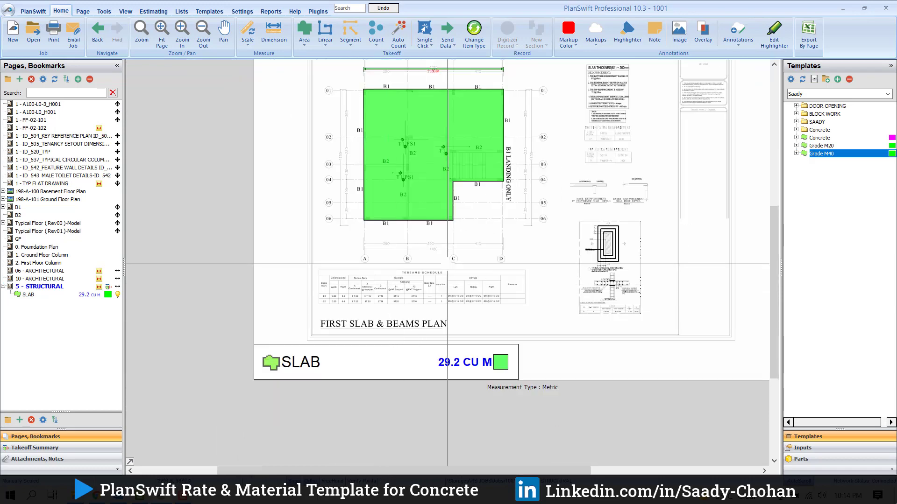
drag(447, 264, 409, 299)
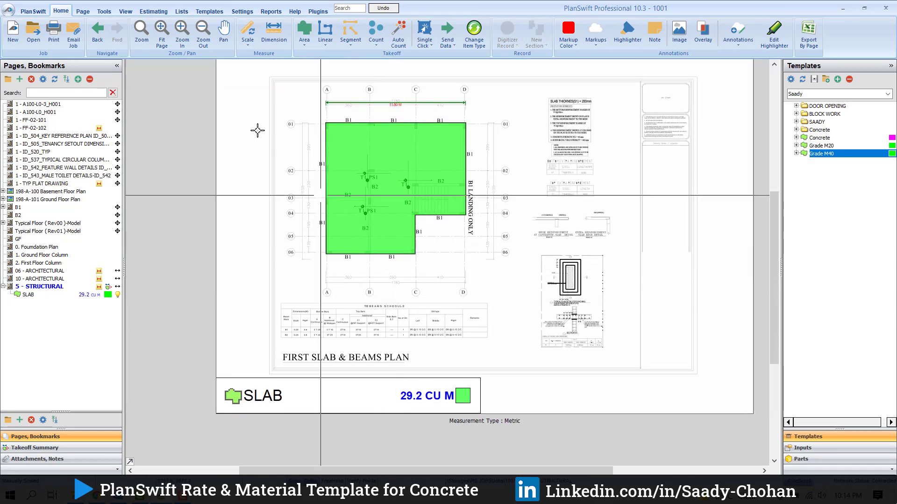
click(158, 12)
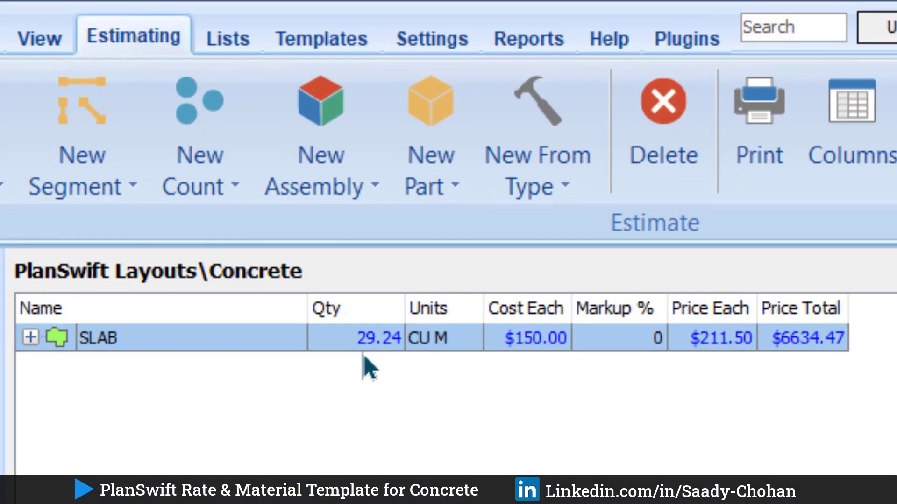
click(364, 356)
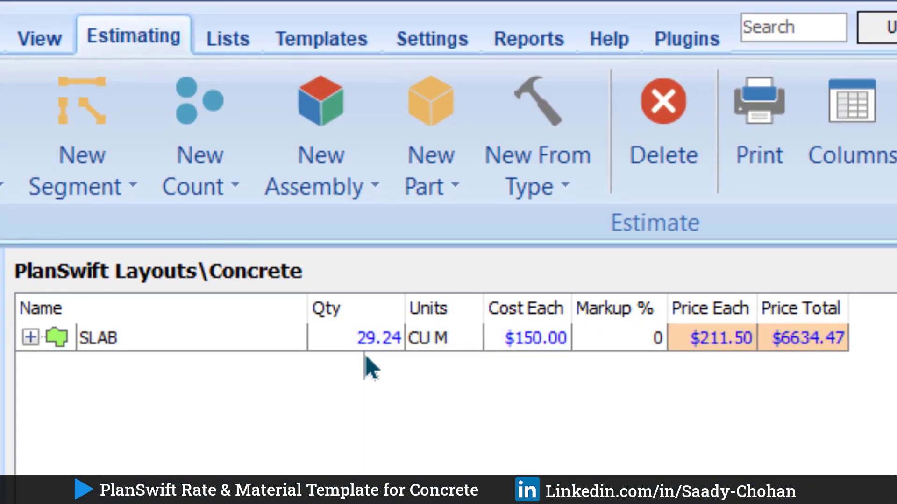
click(31, 338)
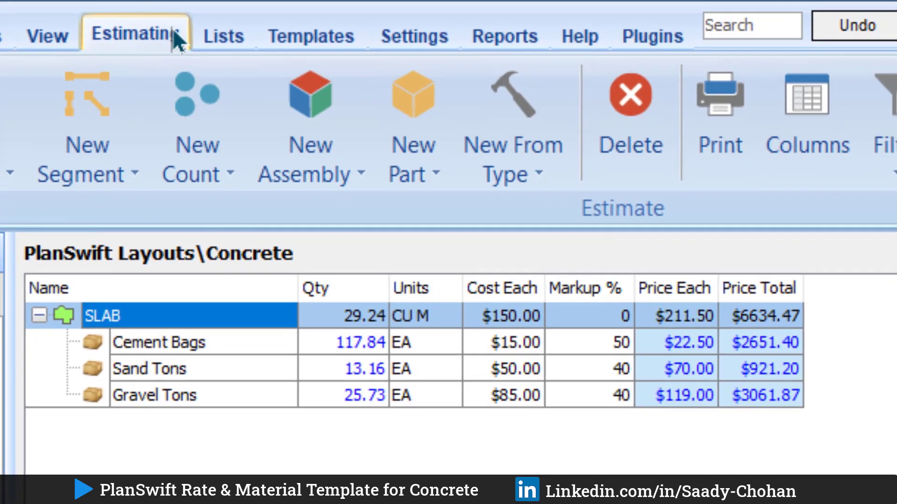
Review the Concrete materials report at a larger size and return to the estimate.
click(504, 36)
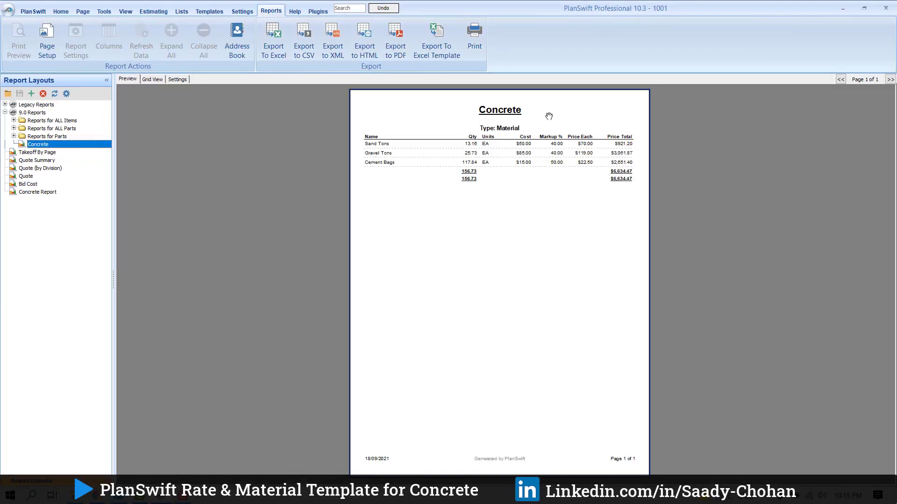
scroll(546, 126, up, 7)
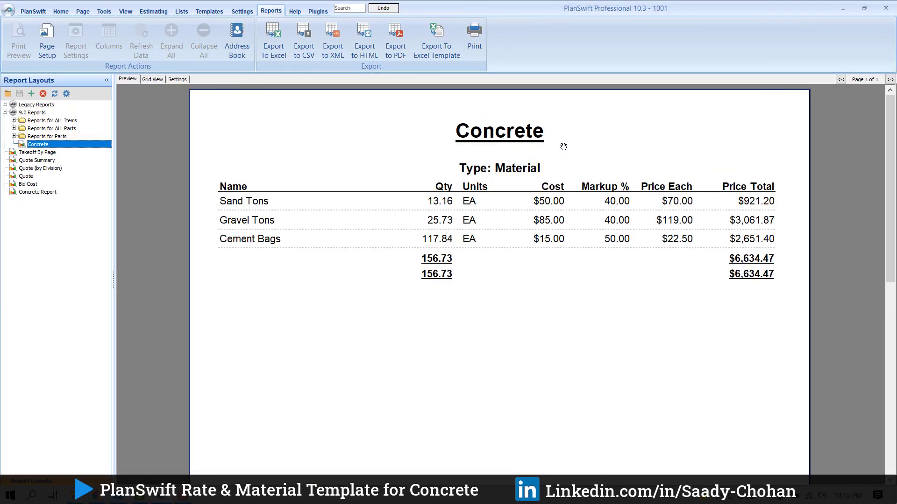
click(153, 10)
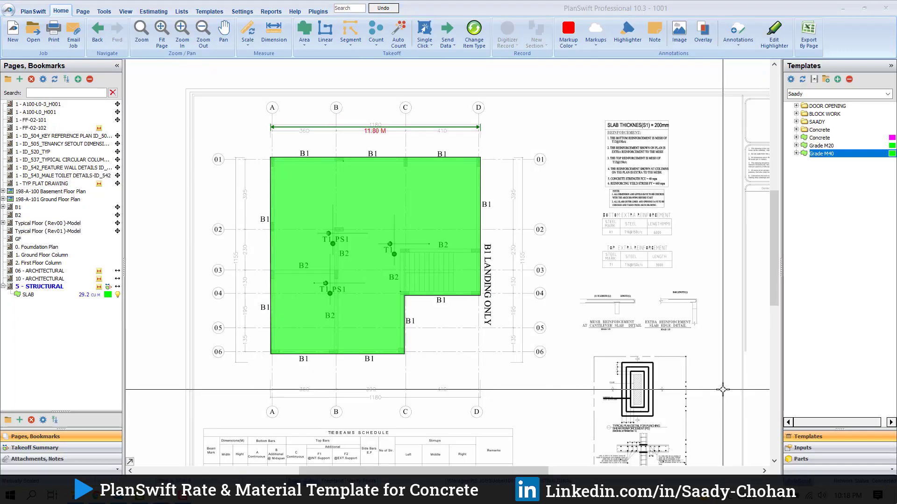
click(156, 12)
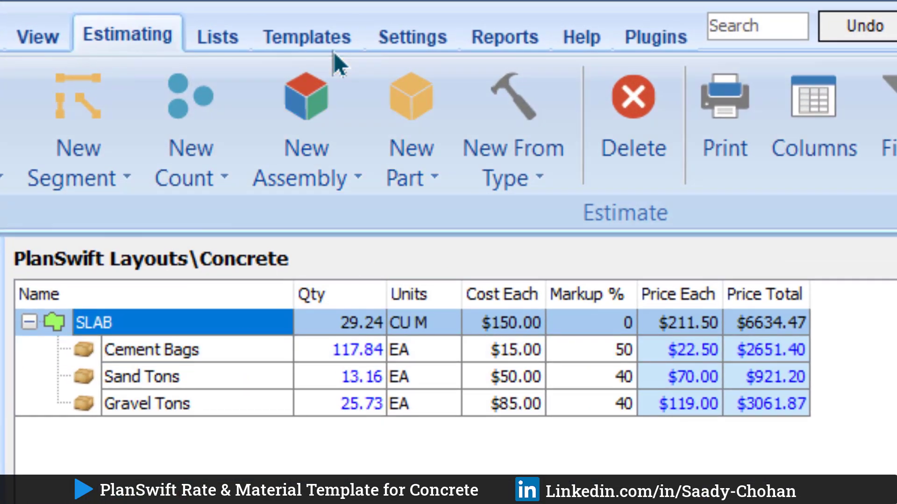
Create a new template tab named TEST with Local storage.
click(334, 47)
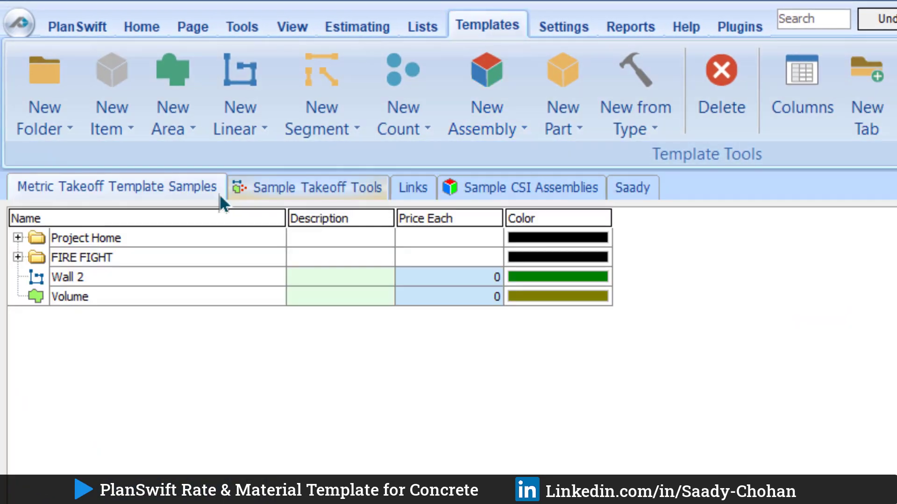
click(633, 186)
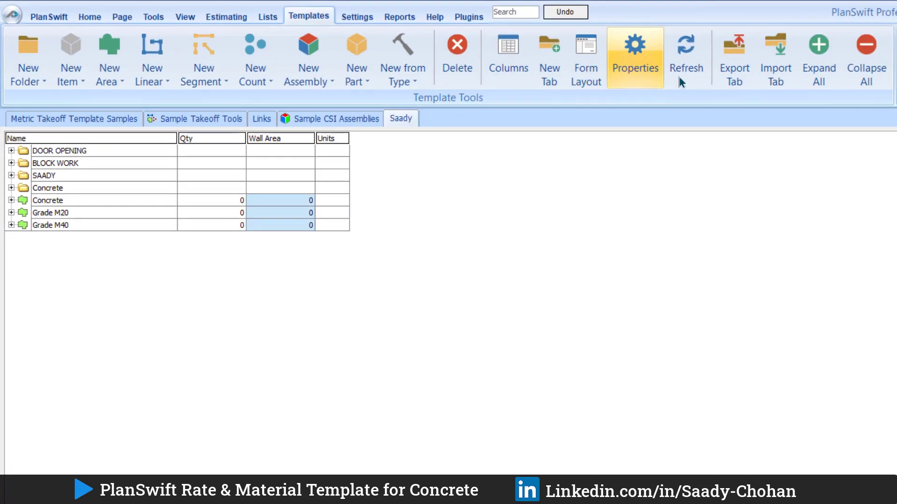
click(548, 65)
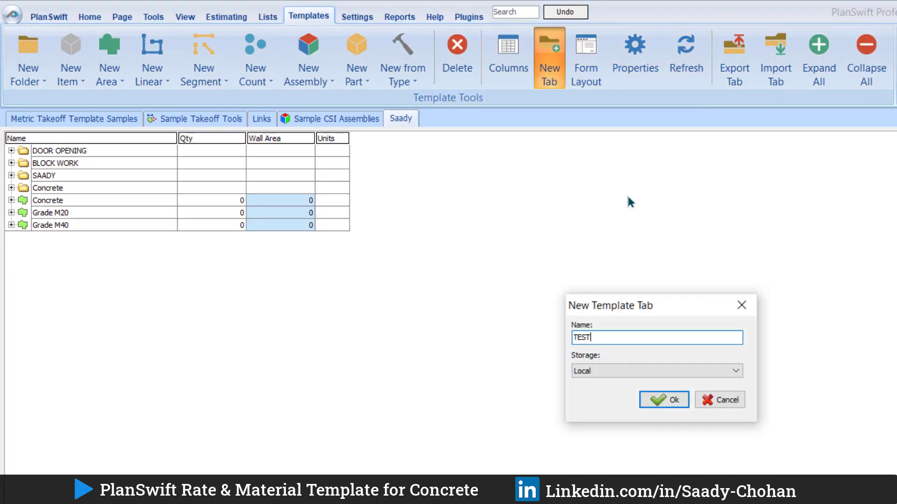
text(TEST)
click(662, 399)
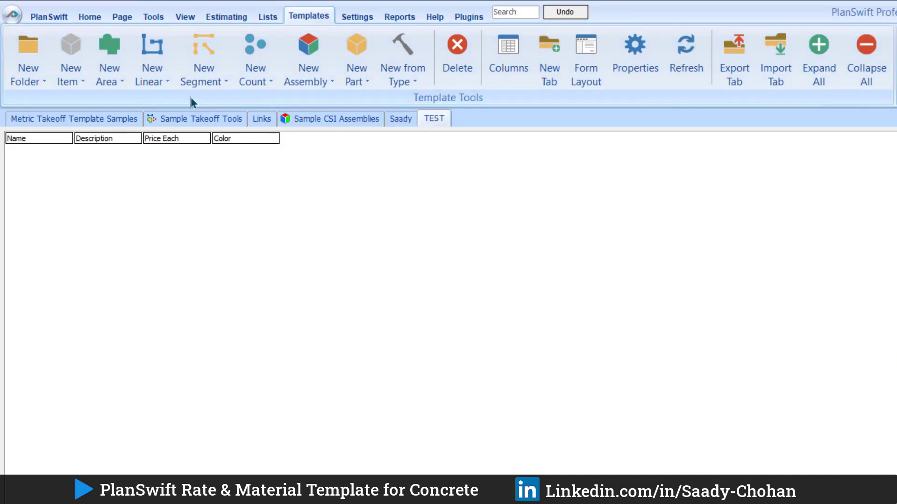
Add a new area template named Concrete to the TEST tab.
click(109, 51)
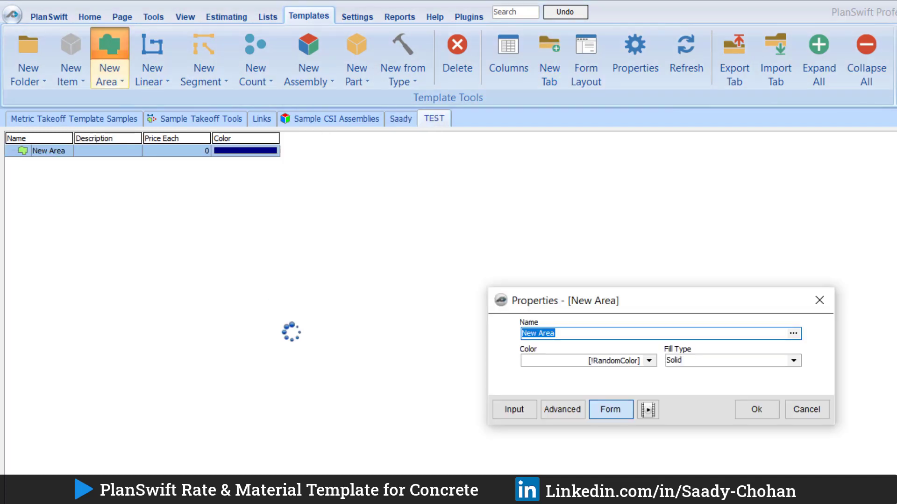
text(Concrete)
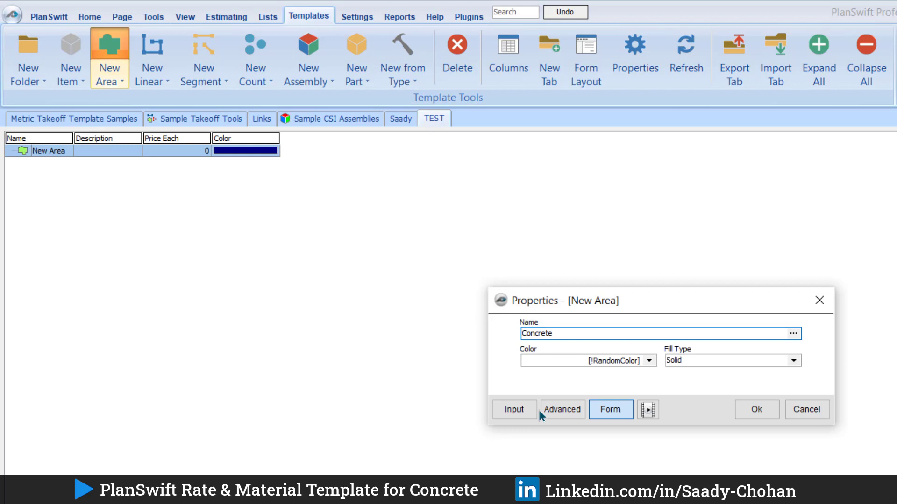
click(749, 409)
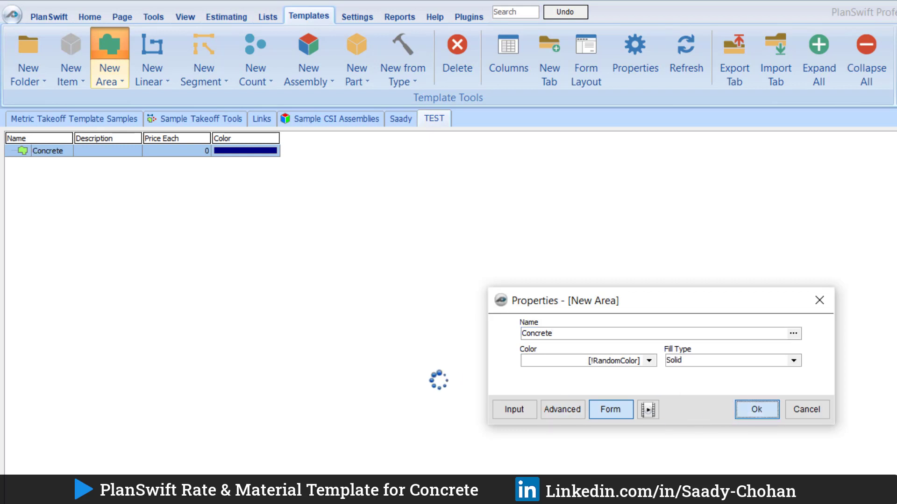
In the Concrete area's advanced properties, set the Qty formula to [Takeoff] * [Depth].
right_click(70, 155)
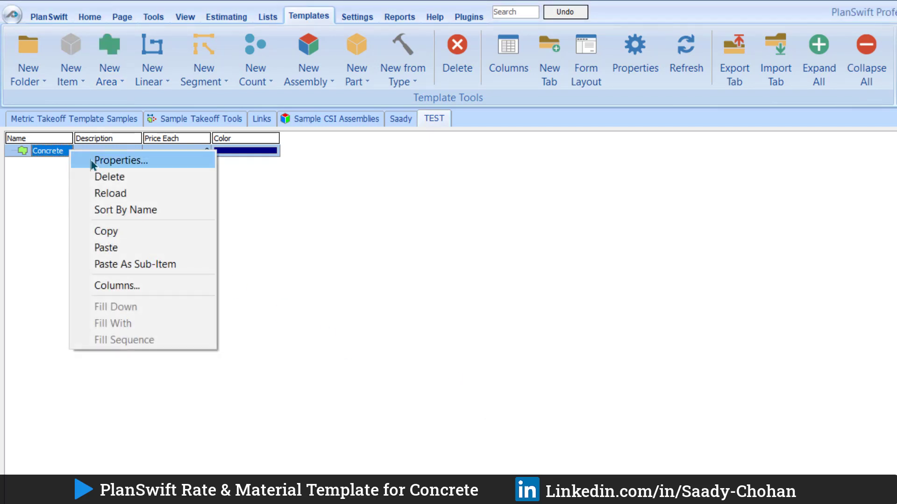
click(98, 160)
click(532, 383)
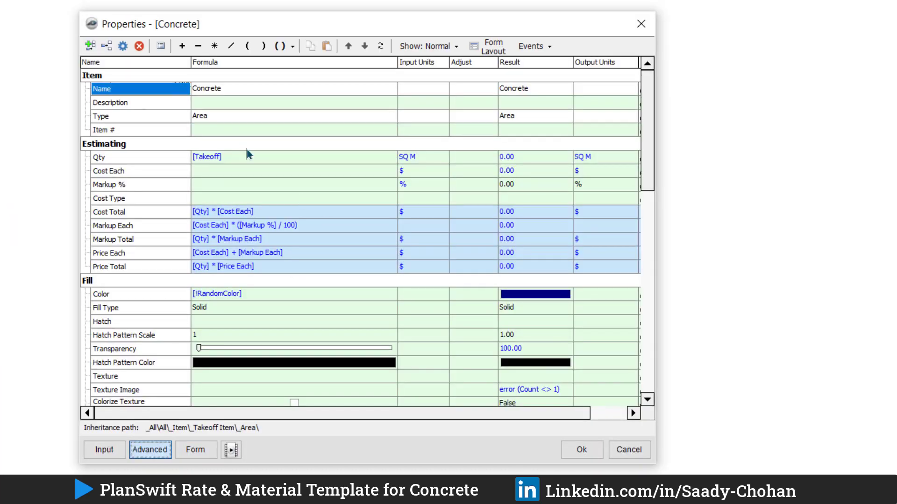
click(215, 46)
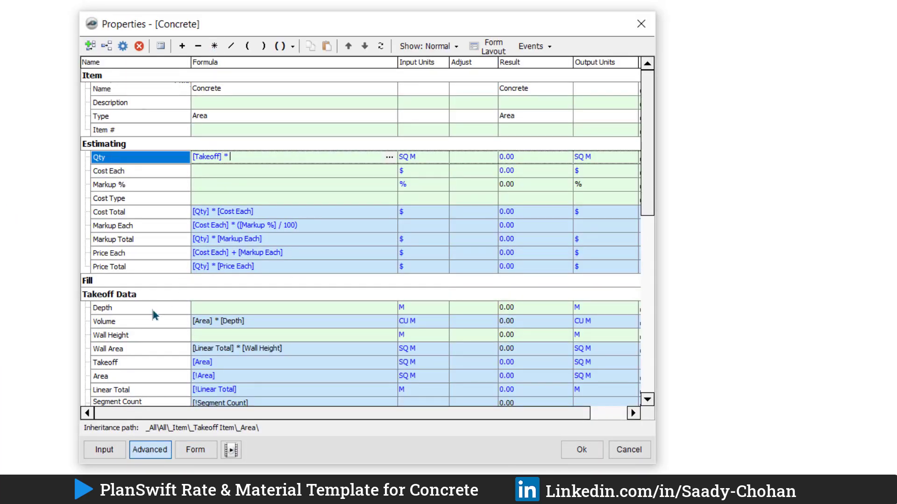
click(110, 309)
drag(234, 217, 265, 159)
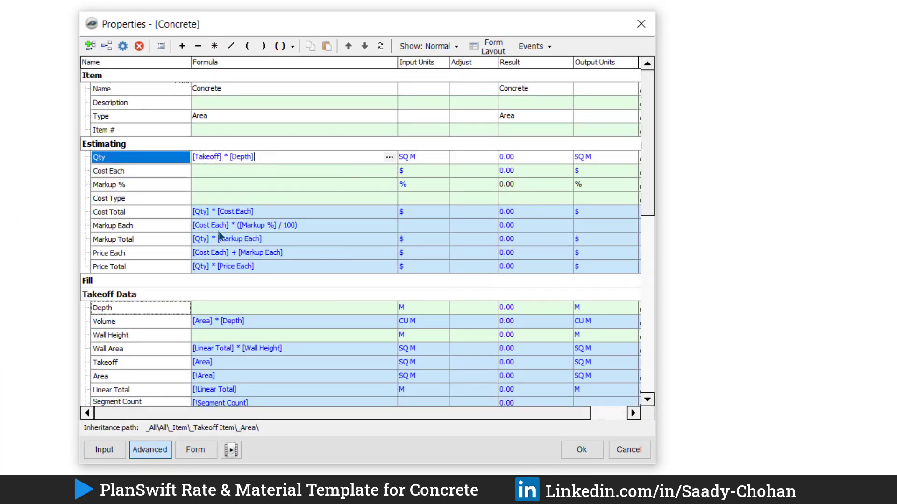
Make Depth an input on the Concrete item's form and check how the form looks.
click(673, 307)
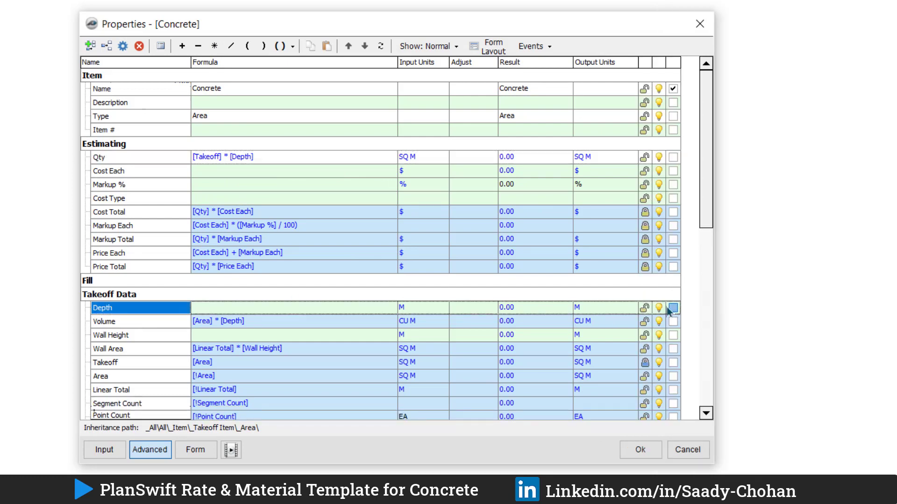
click(195, 450)
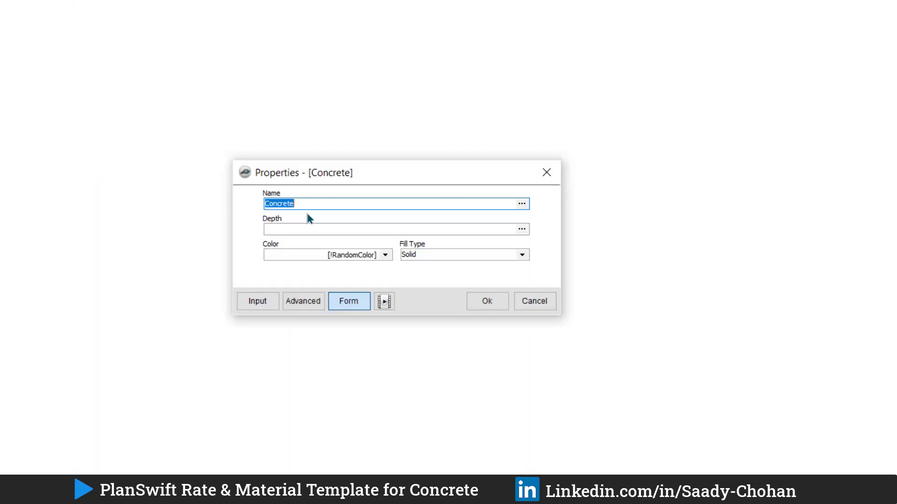
click(298, 302)
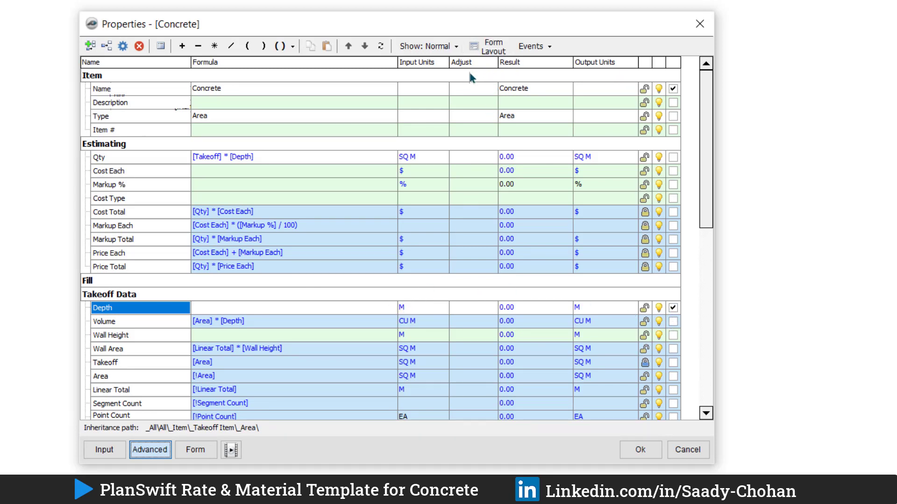
In the form layout, show units for Depth and move it above Color, then check the form.
click(487, 45)
click(265, 85)
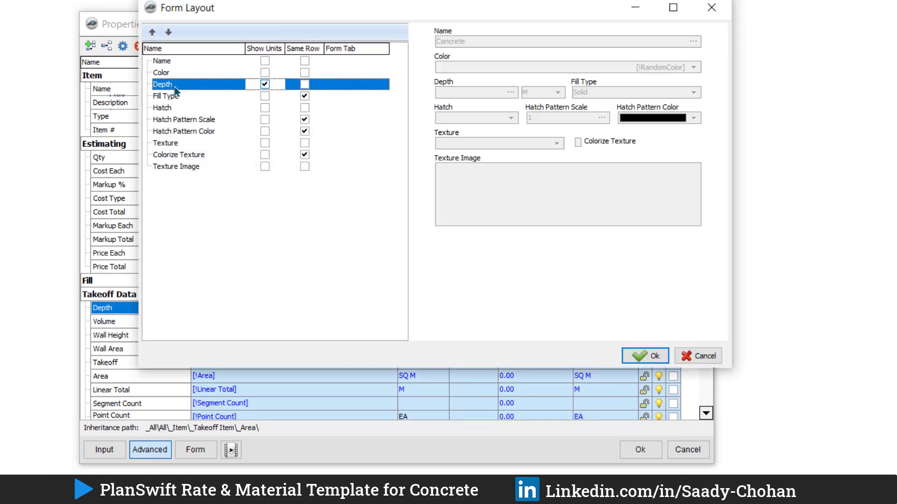
click(152, 32)
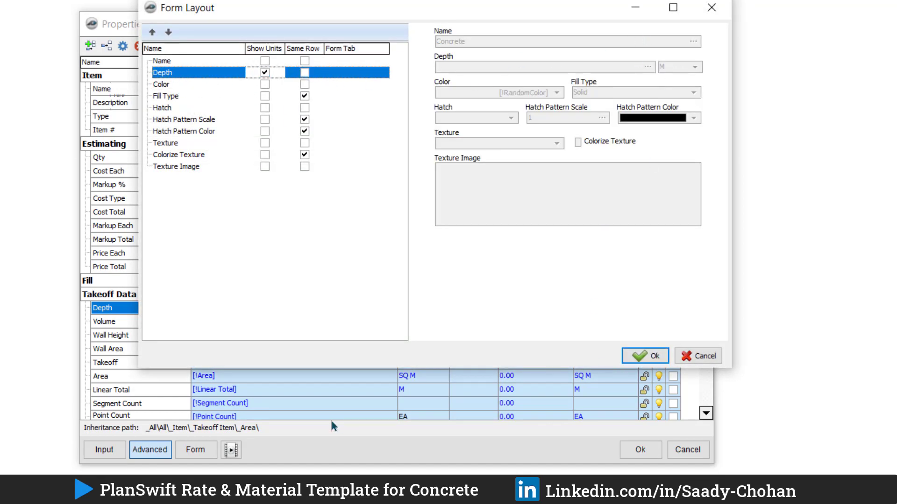
click(653, 356)
click(195, 450)
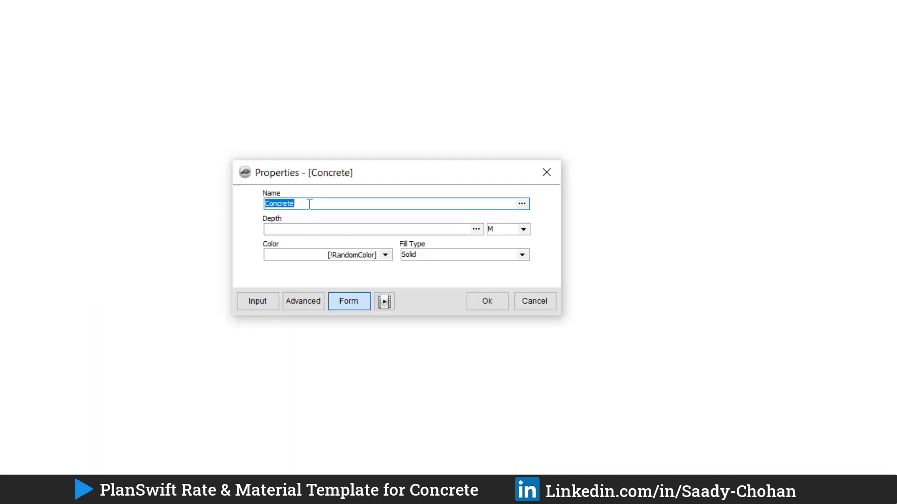
click(314, 300)
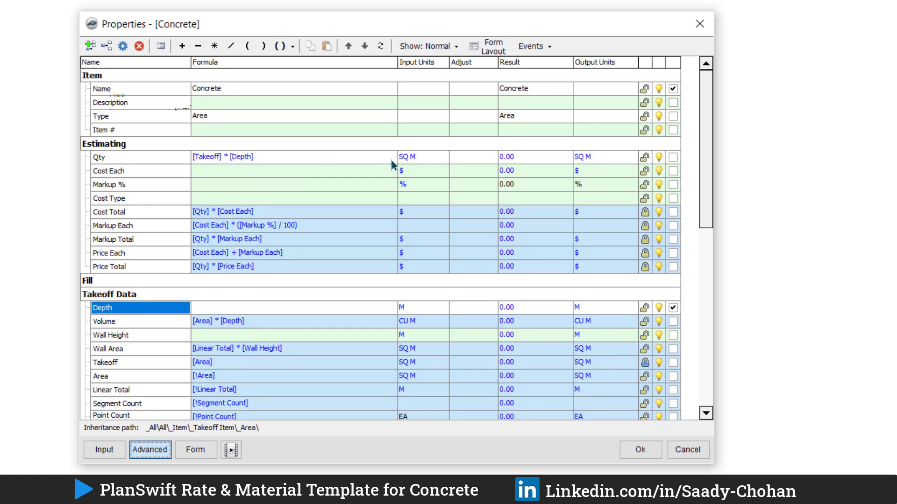
Change the input units of the Concrete item's Qty to CU M.
click(423, 157)
click(441, 157)
drag(440, 175, 443, 220)
click(416, 215)
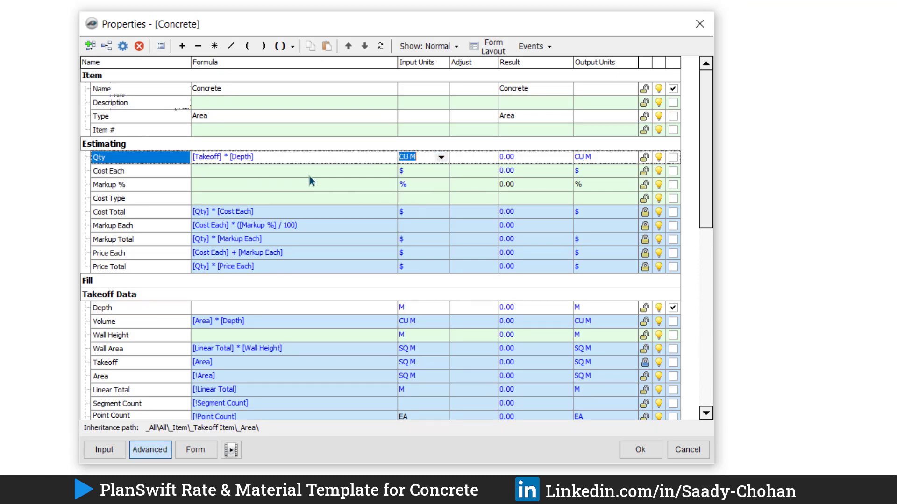
Set the Concrete item's default Depth to 0.25 m and check it on the form.
click(299, 159)
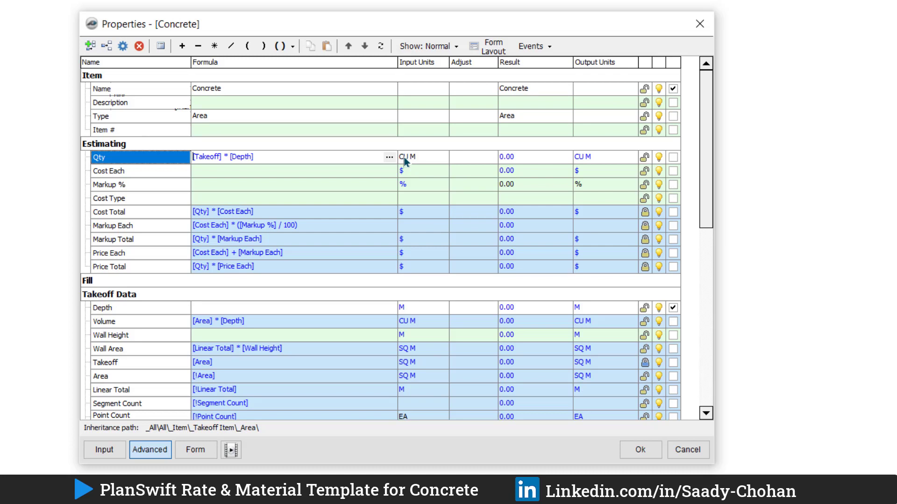
click(302, 305)
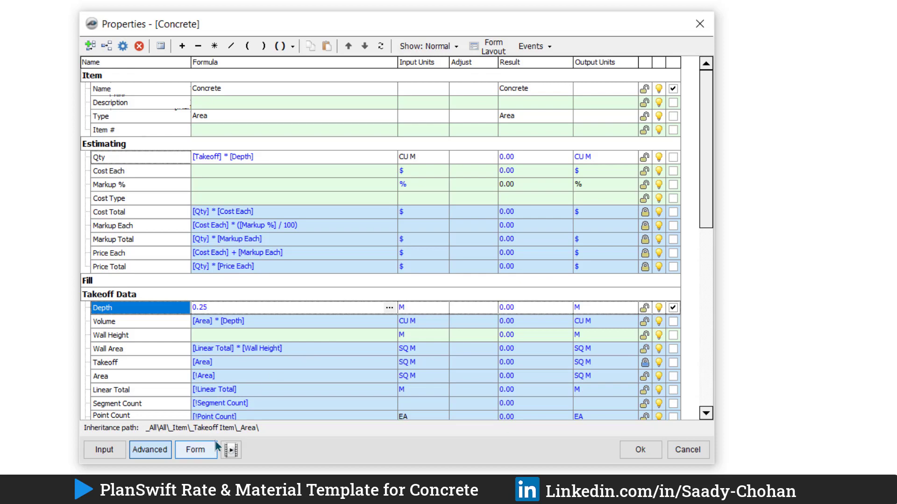
click(195, 449)
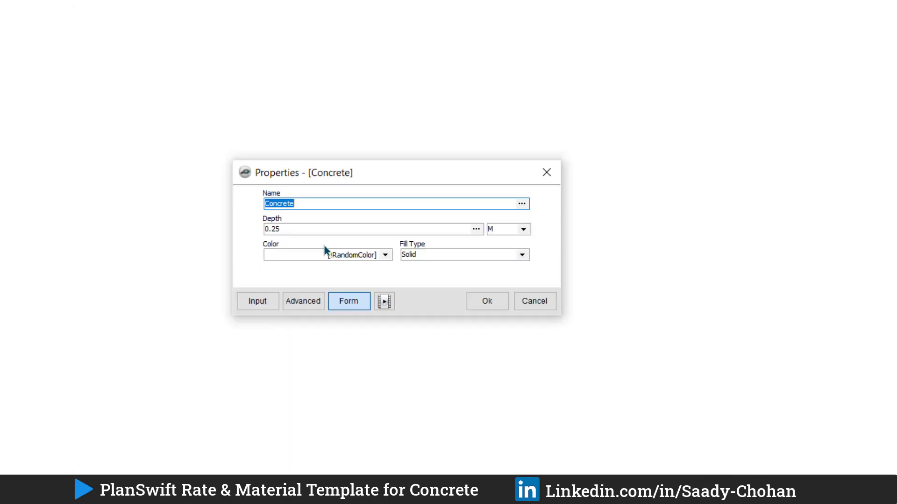
Add a Material part under the Concrete template, name it Cement Bag, and check it on the form.
click(302, 302)
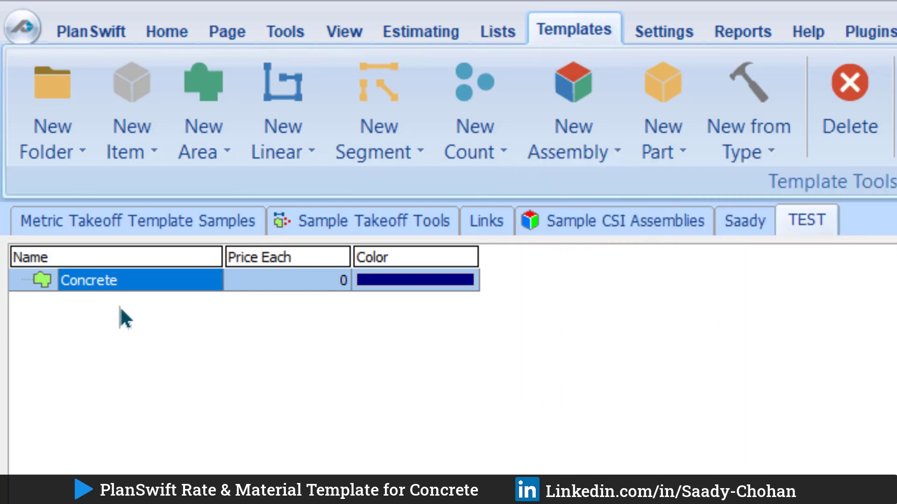
click(677, 151)
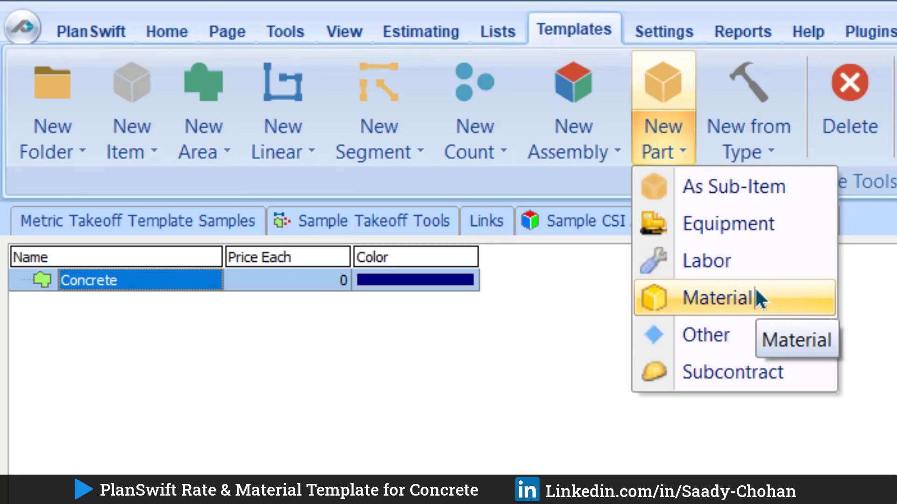
click(757, 303)
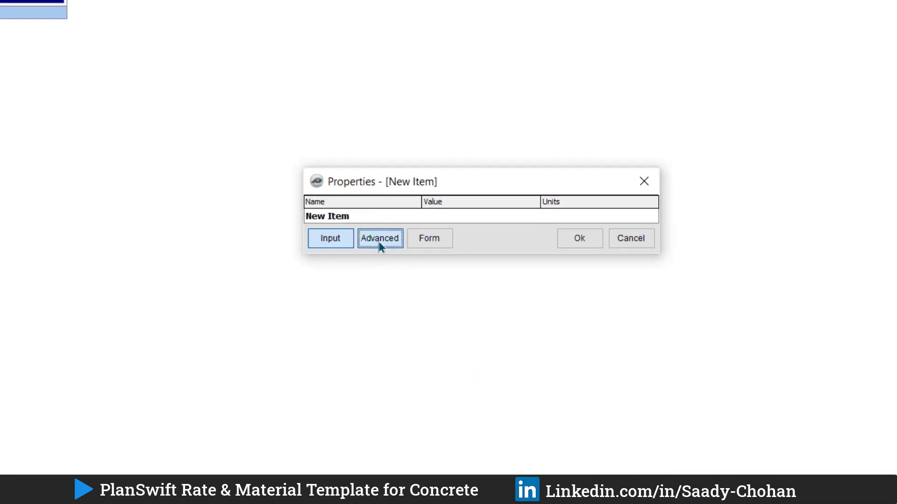
click(379, 239)
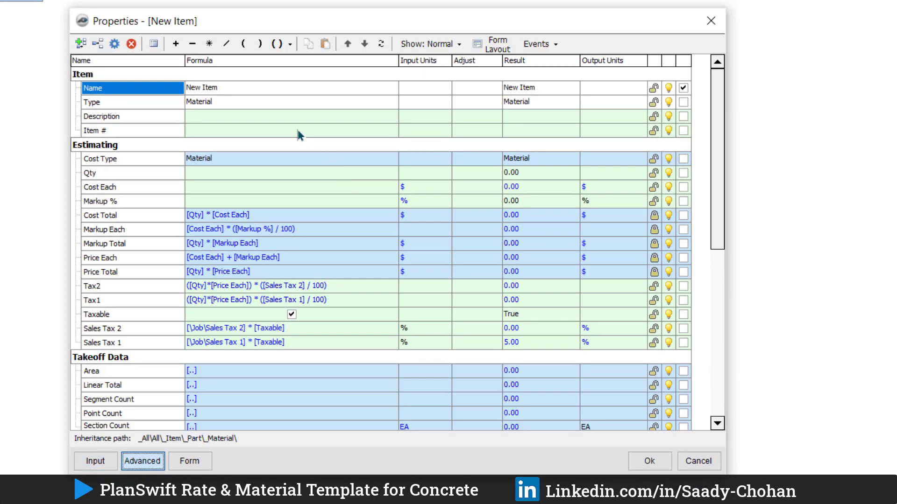
click(245, 88)
drag(254, 87, 162, 93)
text(Cement )
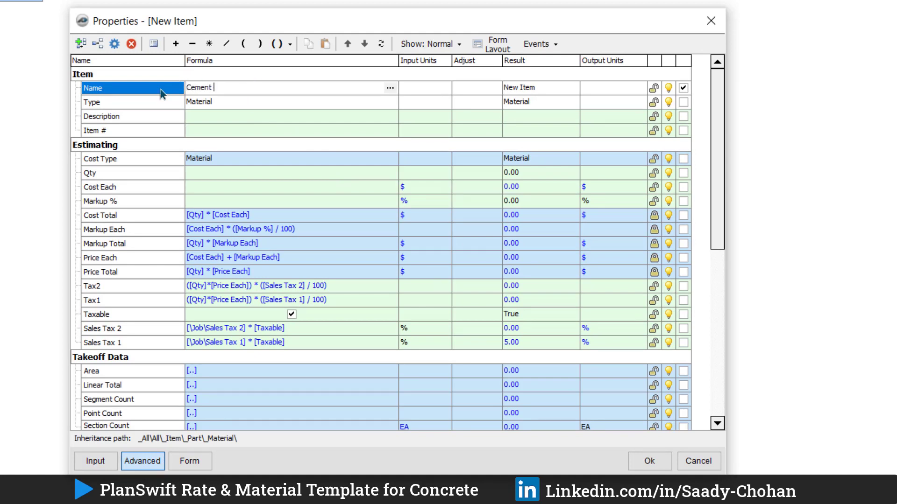
text(Bag)
click(189, 461)
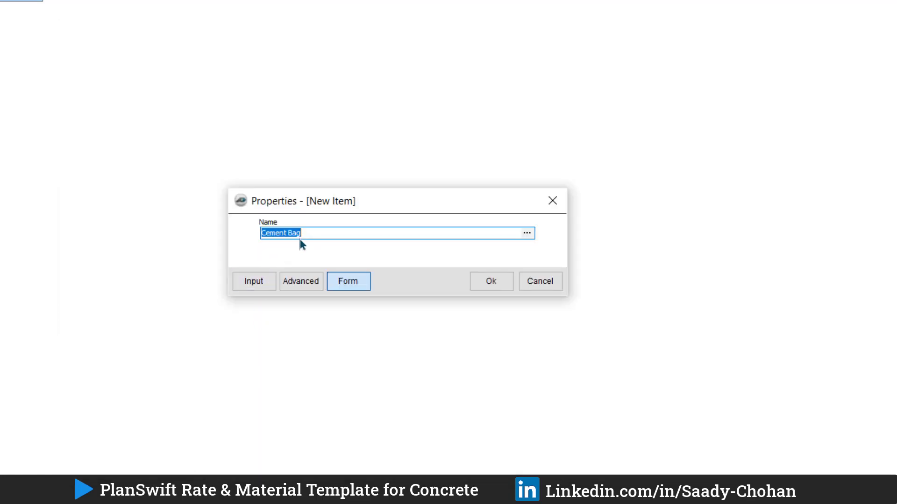
Add two number properties, Ratio and Cement Density KG, to the Estimating group of the Cement Bag part.
click(301, 281)
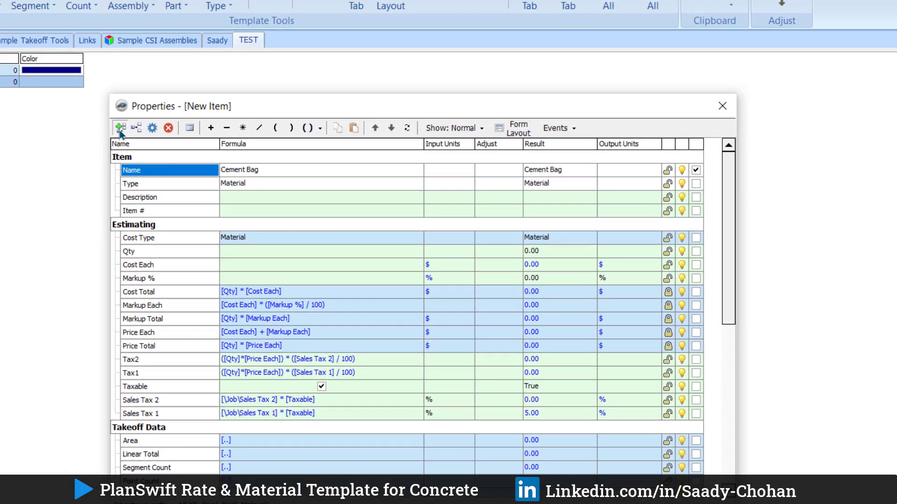
click(81, 44)
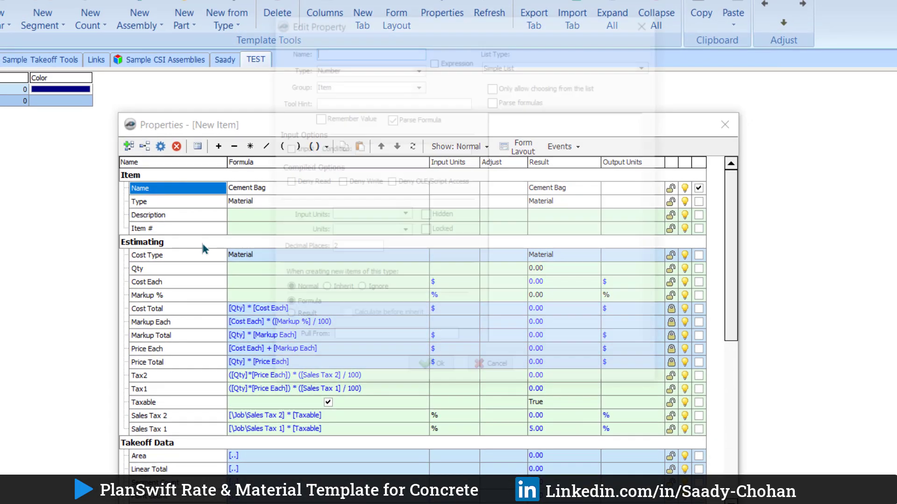
text(Ratio)
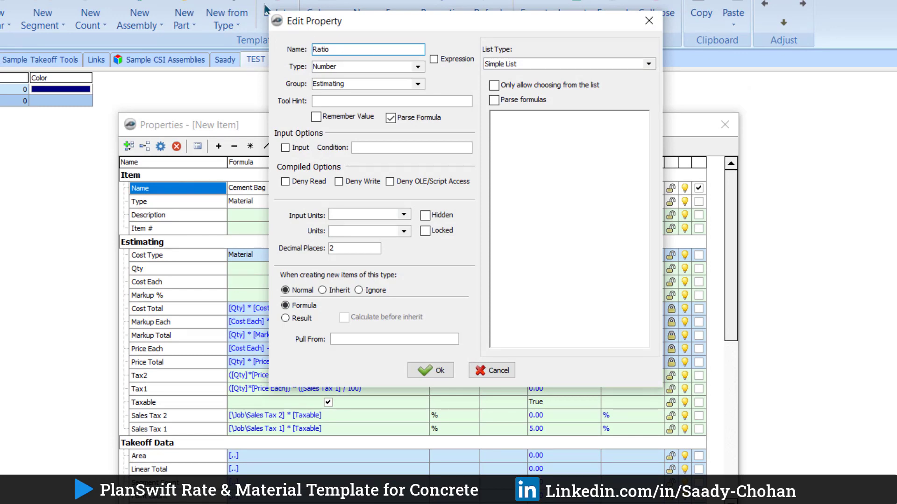
click(430, 370)
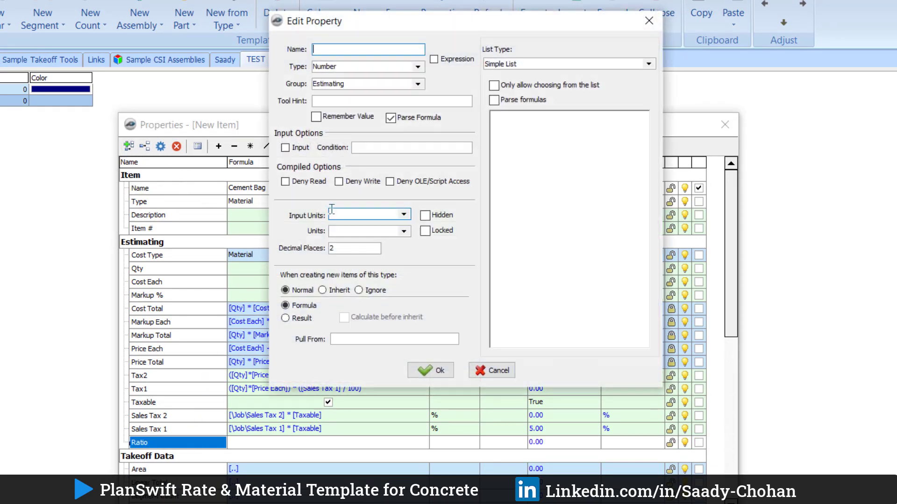
text(Cement D)
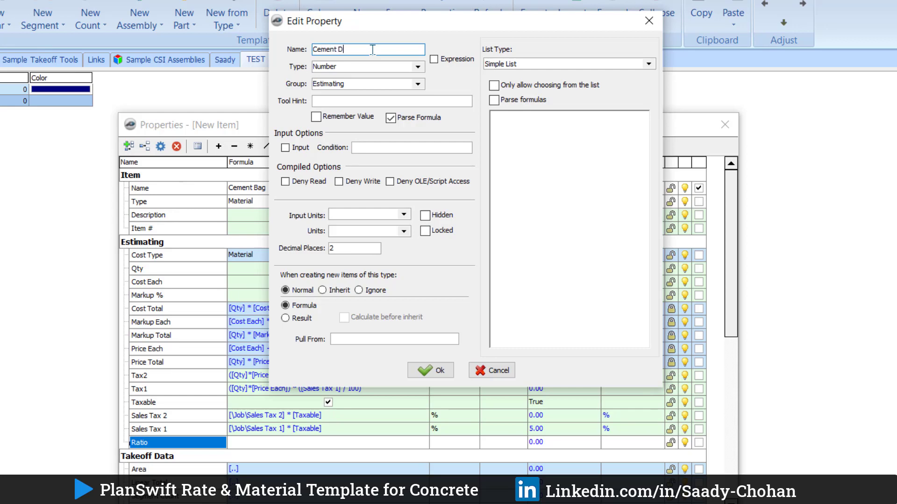
text(ensity KG)
click(437, 371)
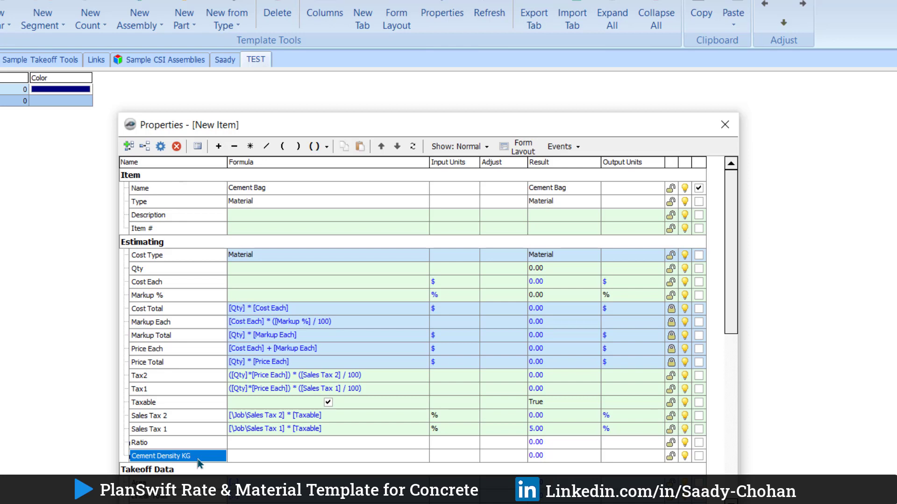
Add two more Estimating properties named Cement Total and Bag / Kg to the Cement Bag part.
click(128, 147)
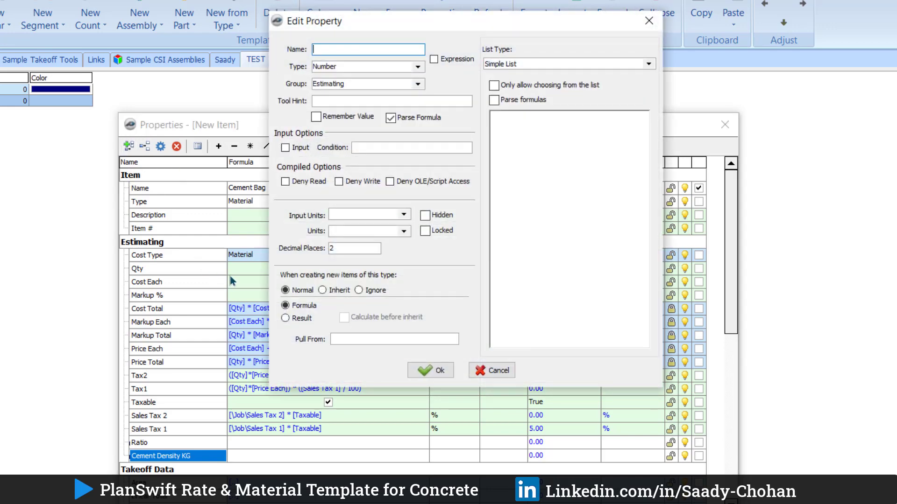
text(Cement Total)
click(430, 371)
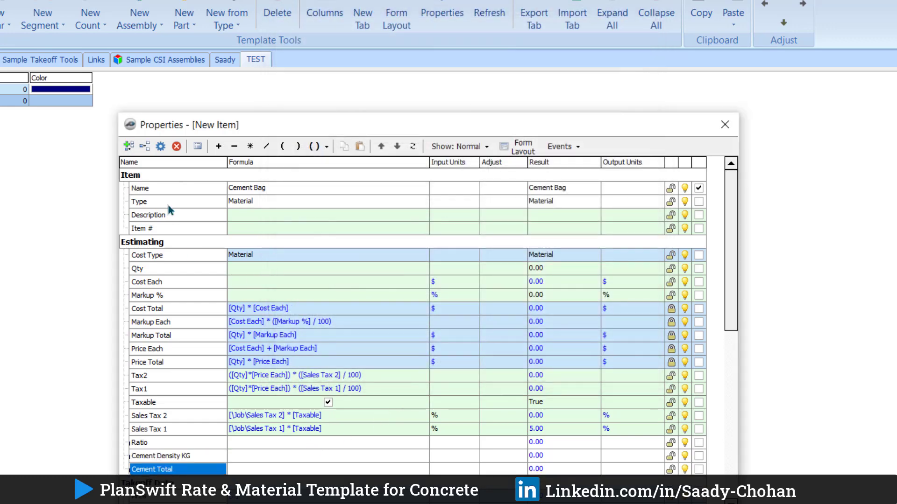
click(129, 146)
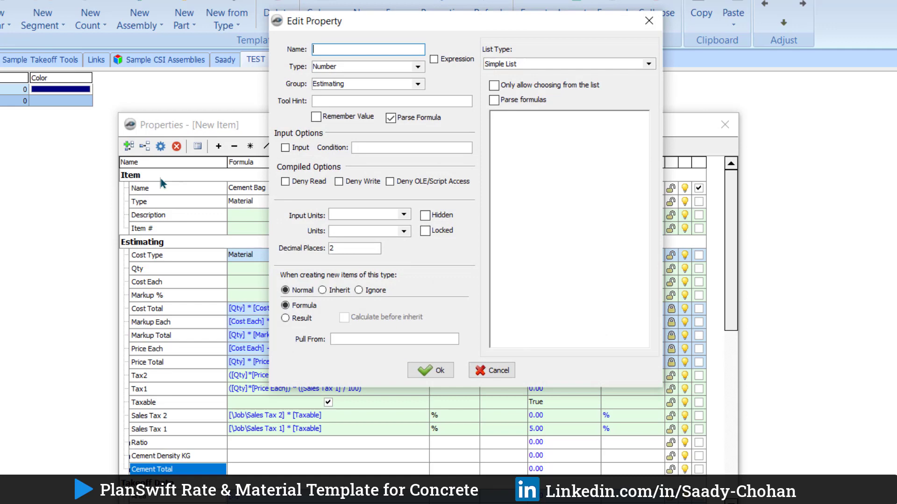
text(Bag / Kg)
click(439, 371)
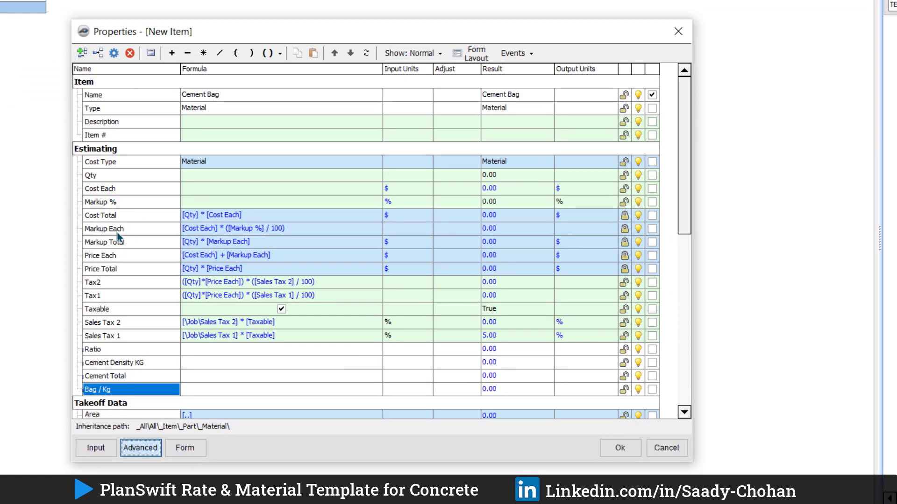
Move the Ratio property up in the Estimating group so that it sits directly below Qty.
click(104, 351)
click(336, 54)
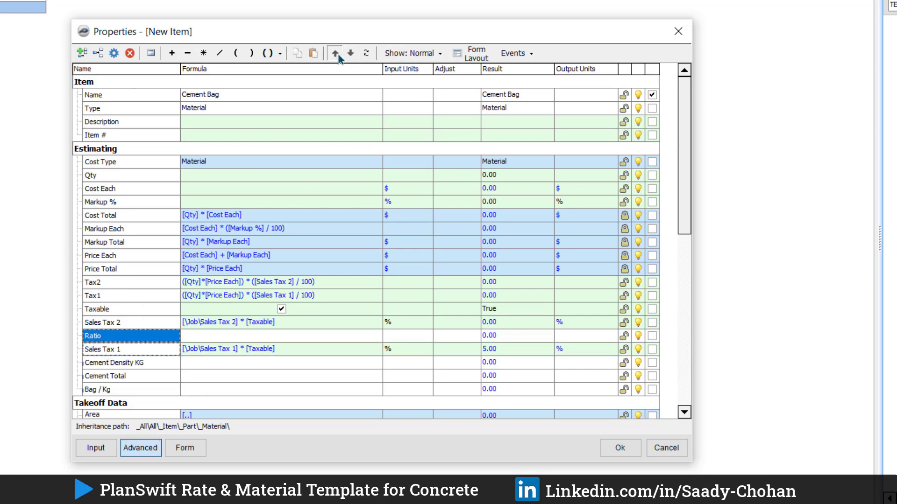
click(338, 55)
click(337, 55)
click(337, 55)
click(338, 56)
click(338, 56)
click(338, 56)
click(338, 56)
click(338, 56)
click(338, 56)
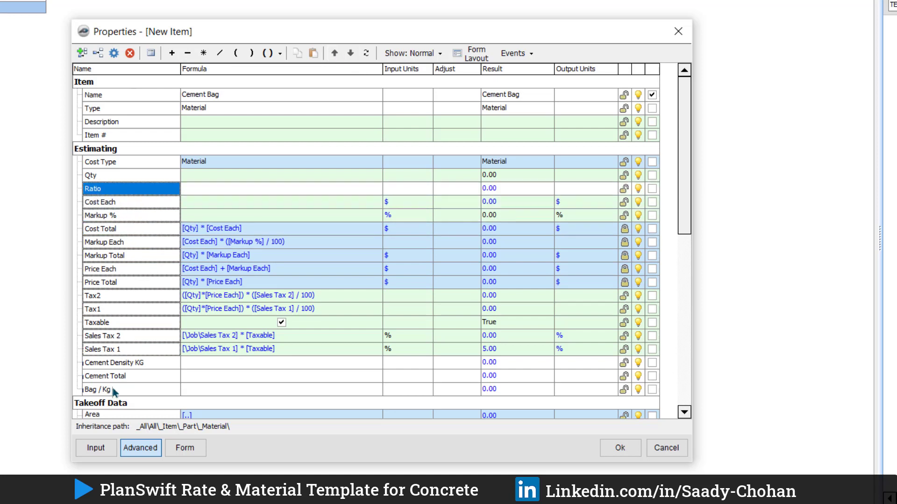
Move Cement Density KG, Cement Total and Bag / Kg up to follow Ratio, in that order, above Cost Each.
click(115, 365)
click(336, 55)
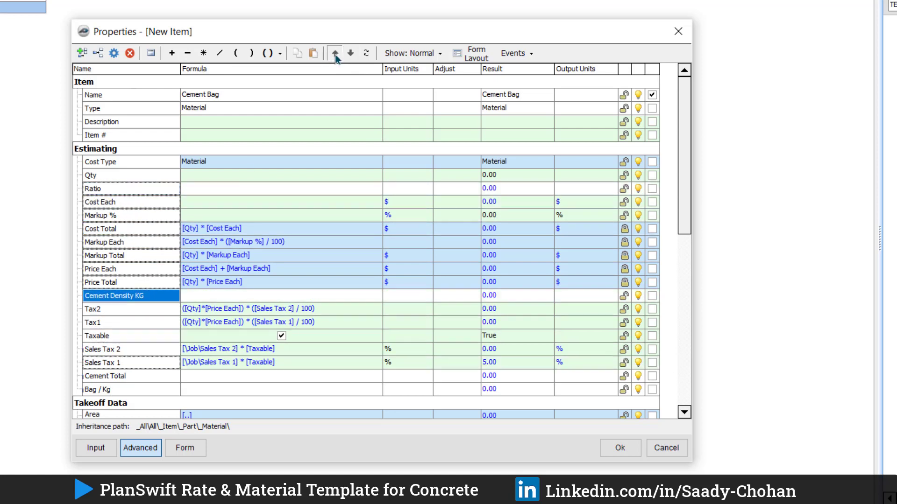
click(335, 55)
click(121, 376)
click(335, 56)
click(334, 56)
click(128, 389)
click(335, 56)
click(335, 56)
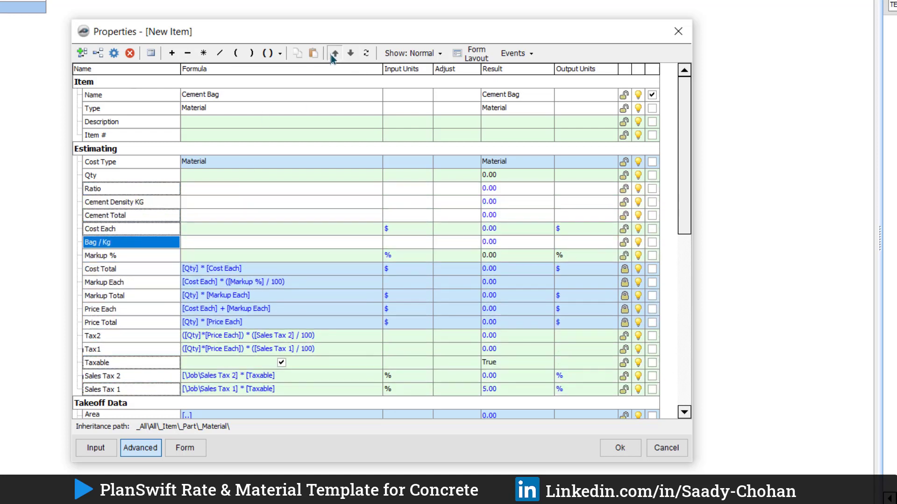
click(334, 56)
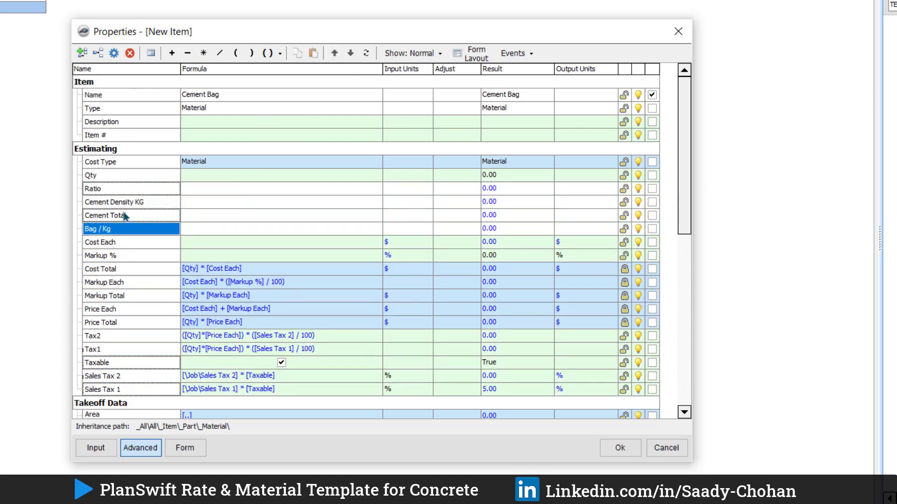
Make Ratio, Cement Density KG, Cement Total and Bag / Kg inputs of the Cement Bag part and check their fields on the form.
click(652, 188)
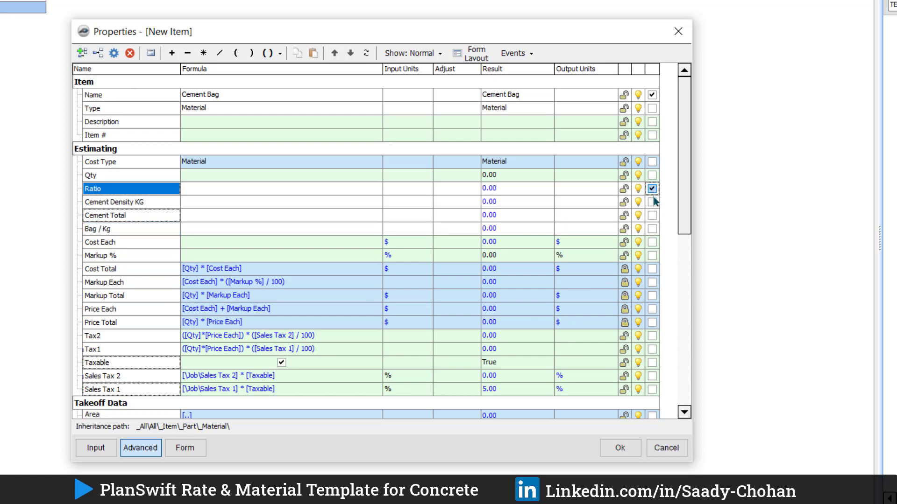
click(652, 202)
click(652, 216)
click(652, 229)
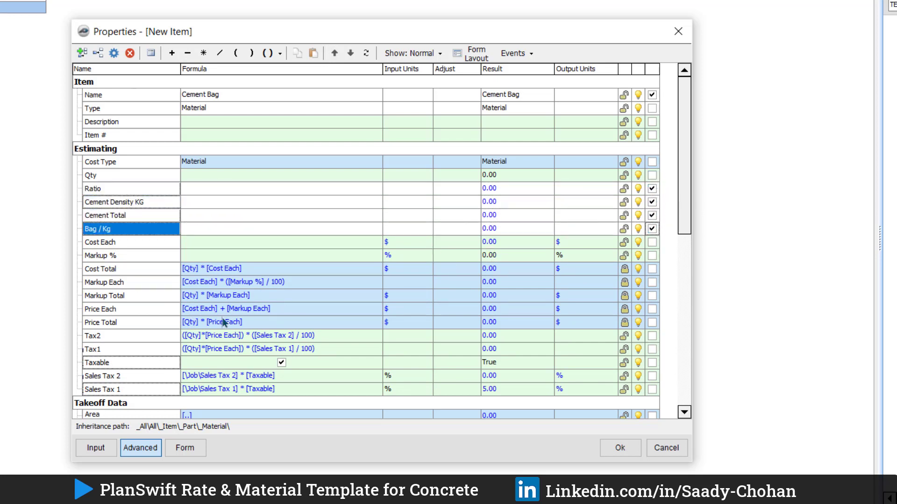
click(185, 448)
click(260, 194)
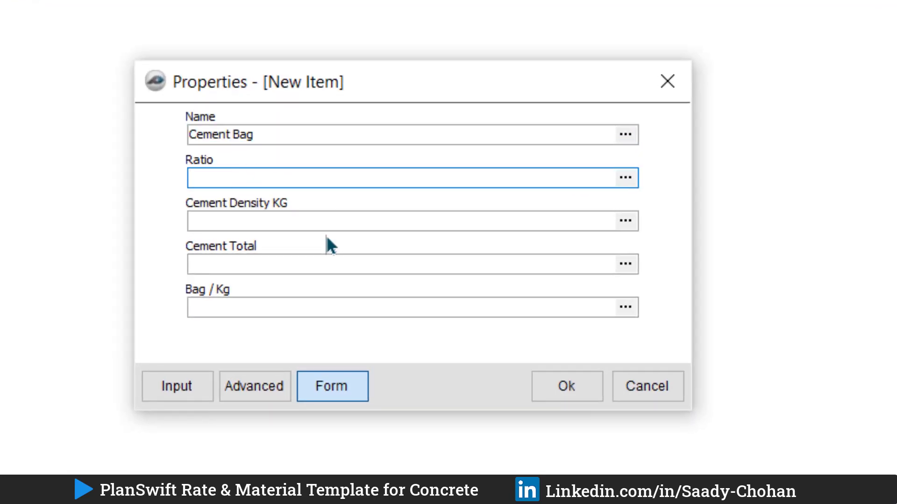
click(304, 216)
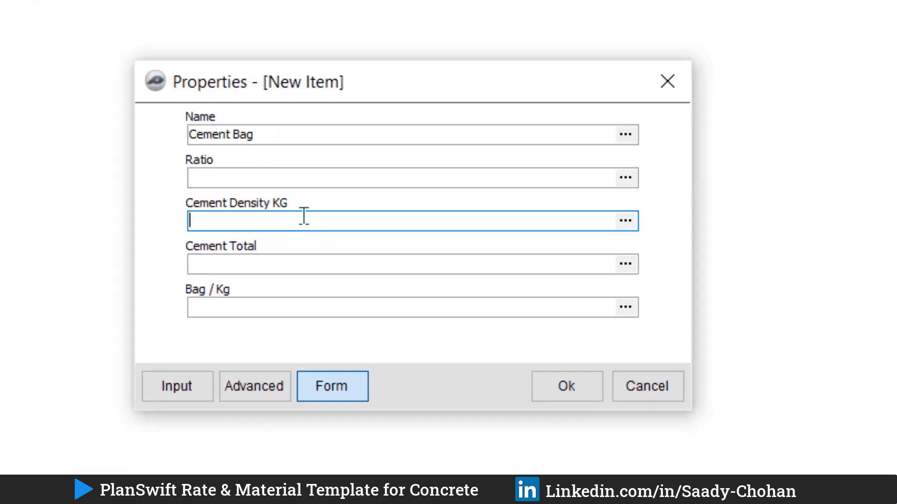
click(275, 264)
click(275, 307)
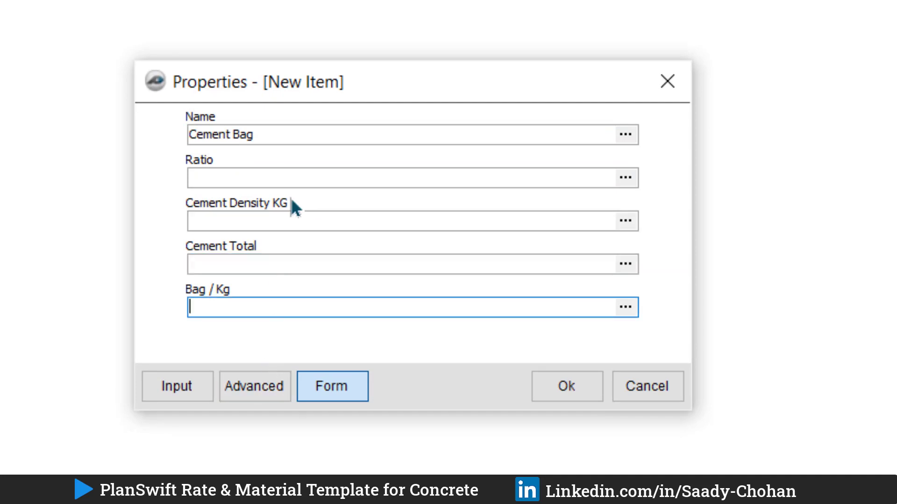
Remove Cement Total from the Cement Bag inputs, make Cost Each and Markup % inputs, and check the form.
click(256, 385)
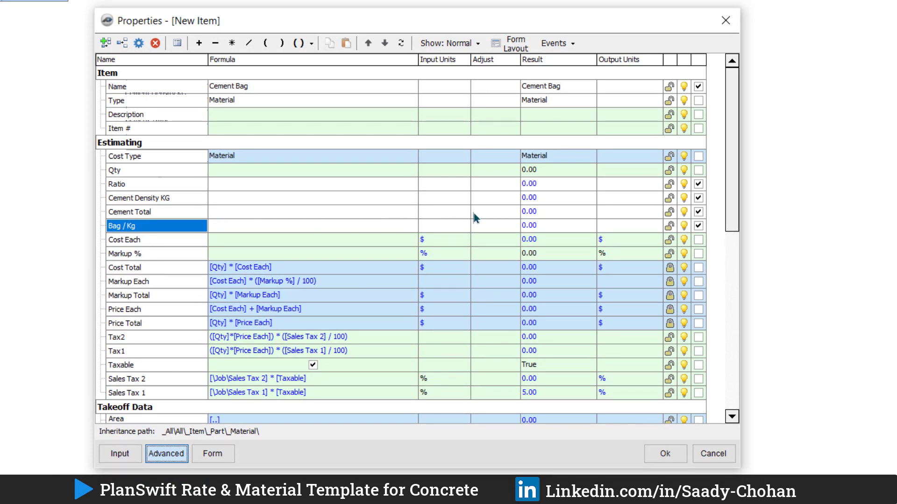
click(699, 211)
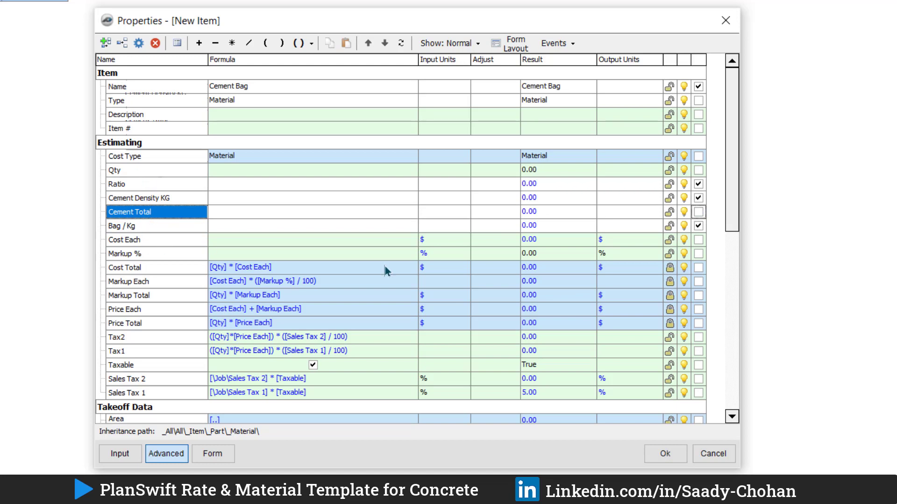
click(698, 241)
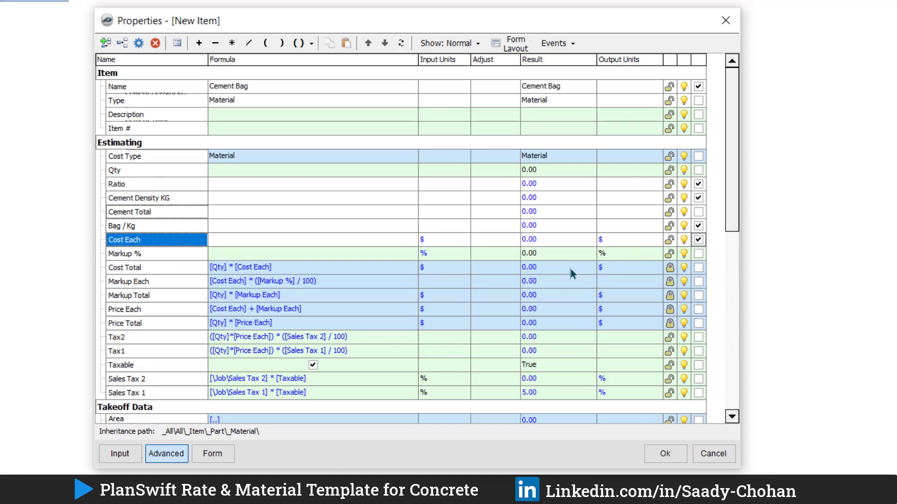
click(698, 254)
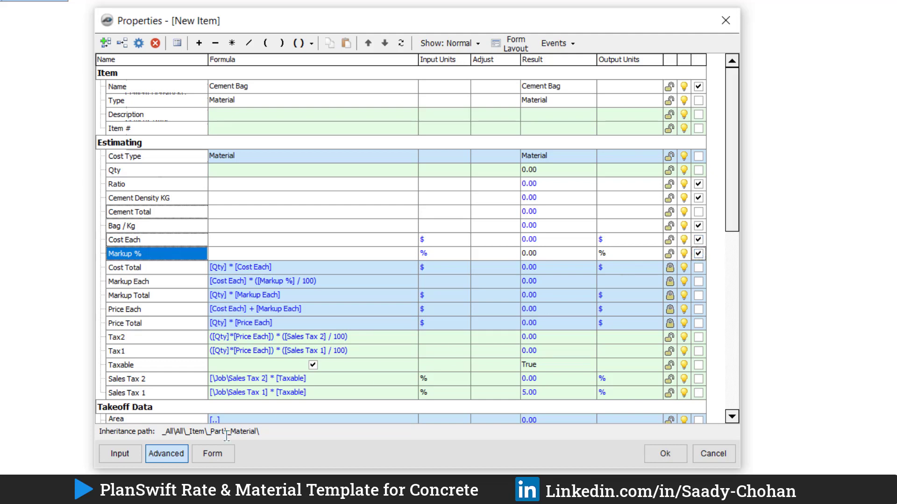
click(215, 460)
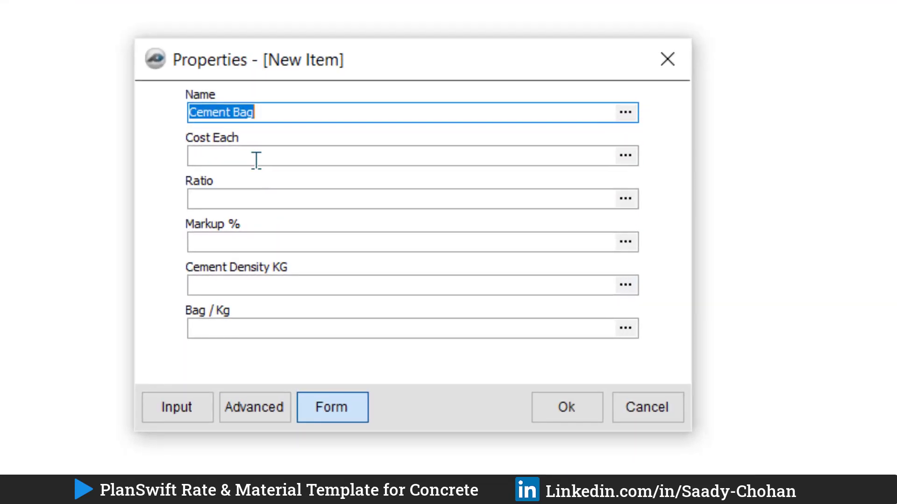
click(301, 179)
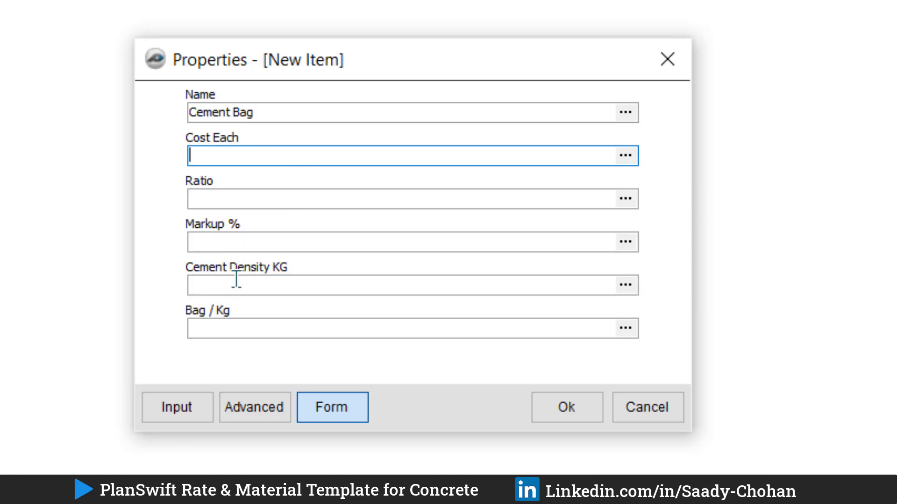
In the Cement Bag form layout, move the Ratio field up so that it directly follows Name.
click(264, 409)
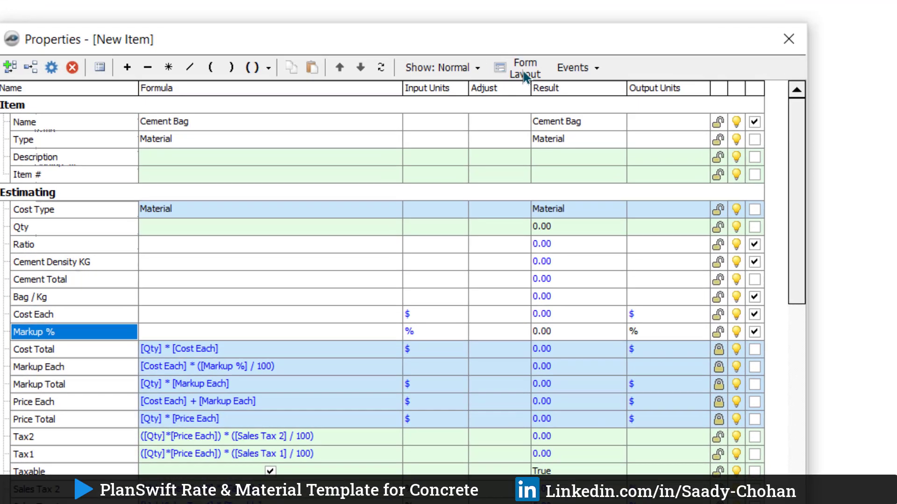
click(512, 44)
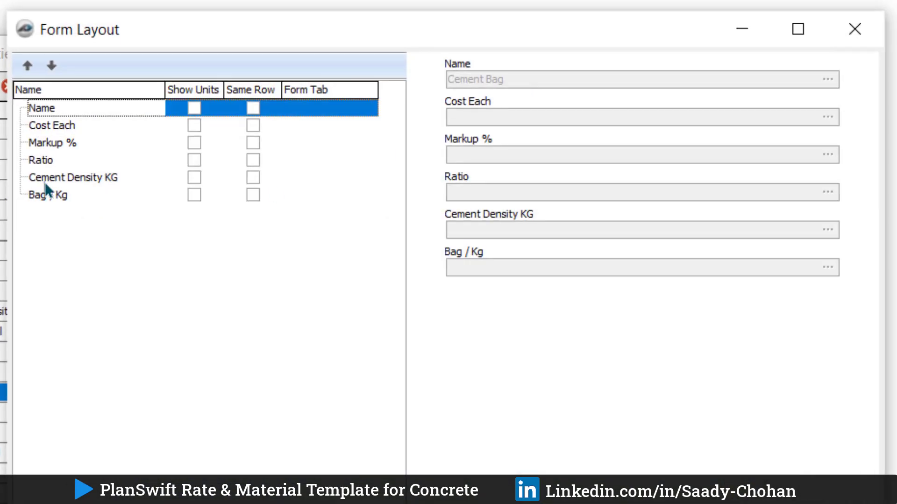
click(45, 161)
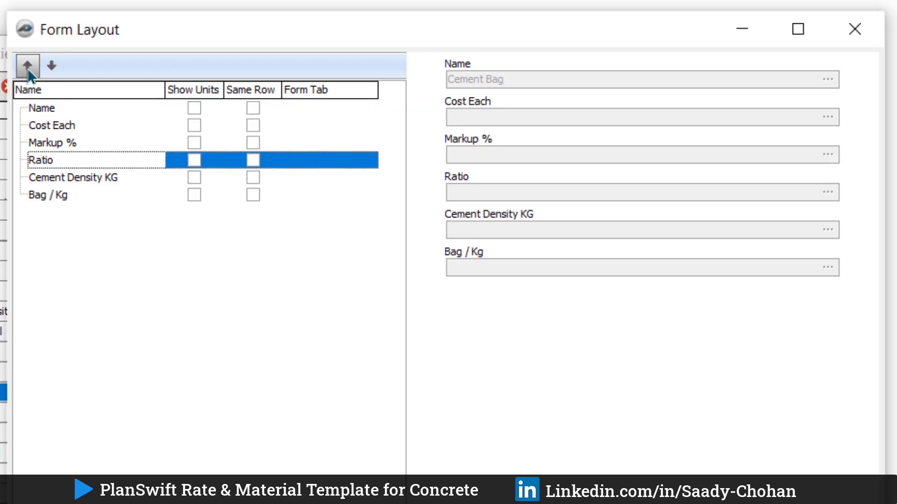
click(27, 68)
click(28, 67)
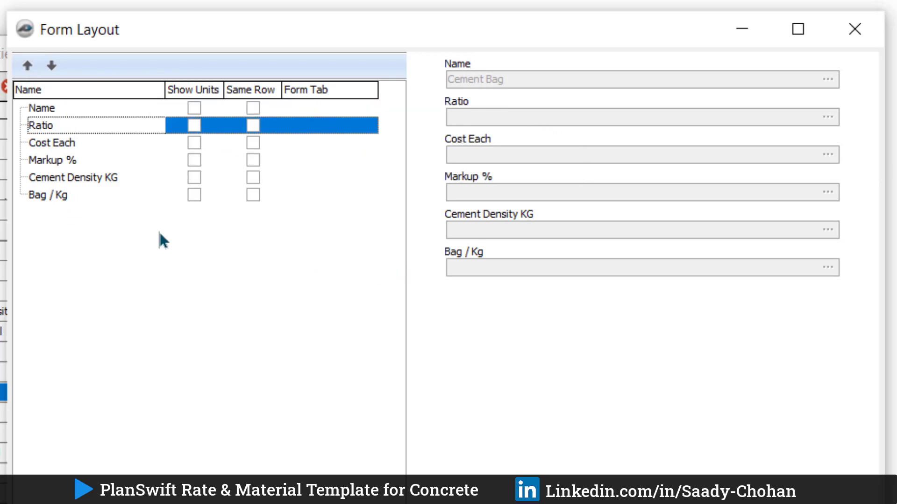
Move Cement Density KG and Bag / Kg above Cost Each in the form layout, with Bag / Kg directly below Ratio.
click(59, 178)
click(27, 66)
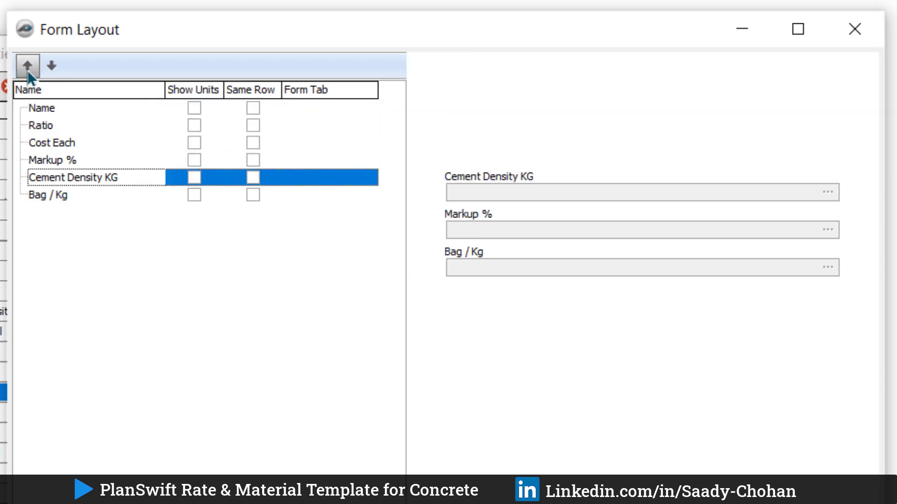
click(28, 67)
click(47, 195)
click(27, 67)
click(28, 66)
click(28, 66)
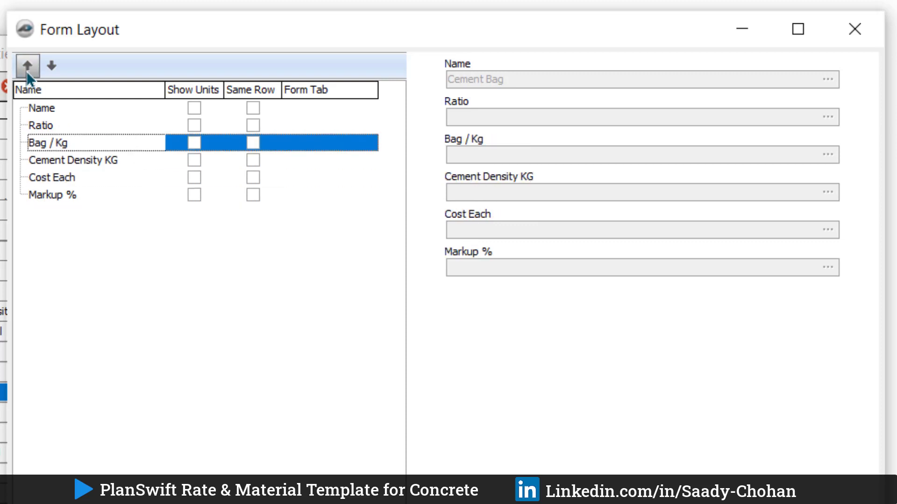
click(56, 179)
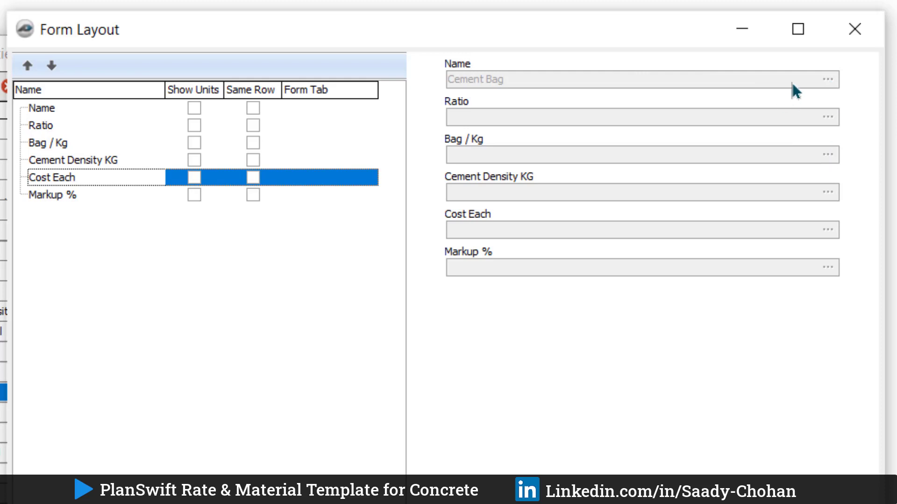
Show units for Ratio, Bag / Kg, Cement Density KG, Cost Each and Markup %, save the form layout and check the form.
click(194, 125)
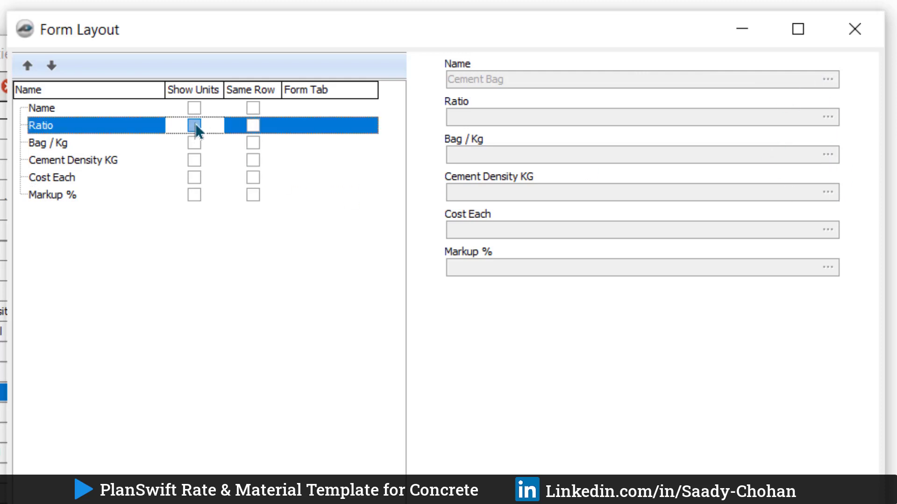
click(194, 125)
click(195, 143)
click(194, 143)
click(194, 160)
click(194, 159)
double_click(194, 177)
double_click(194, 194)
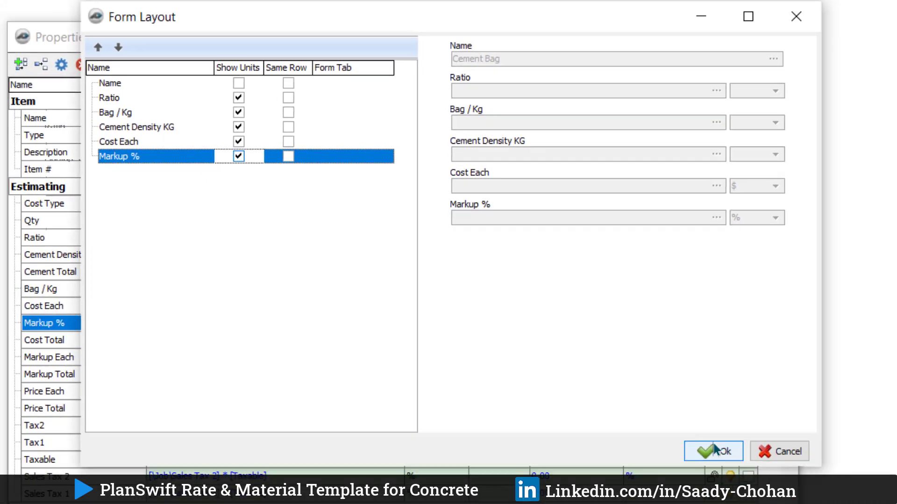
click(711, 451)
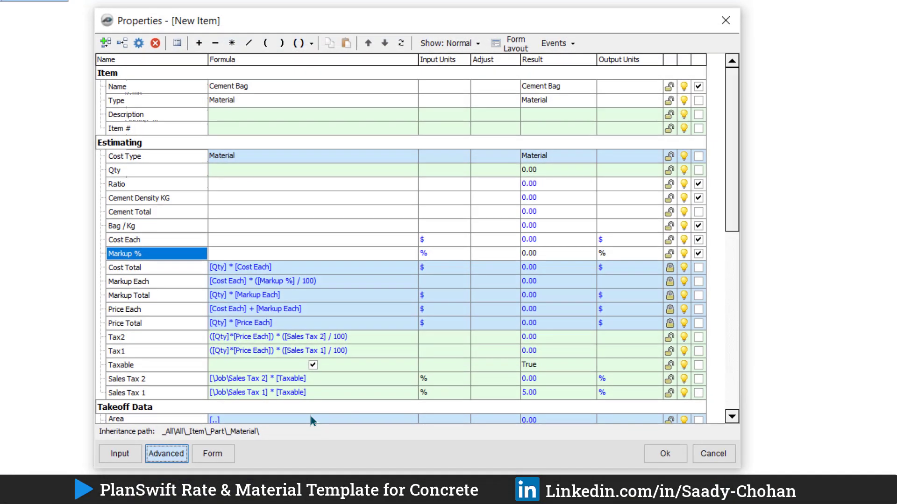
click(213, 453)
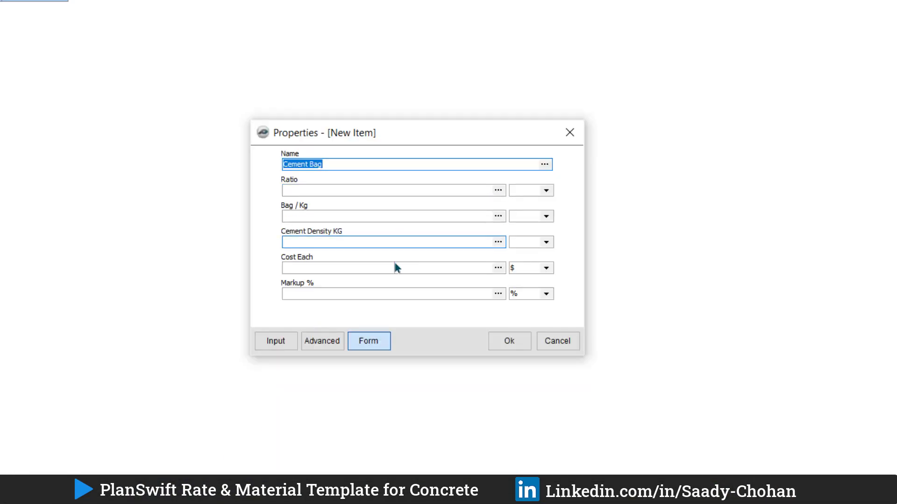
click(334, 193)
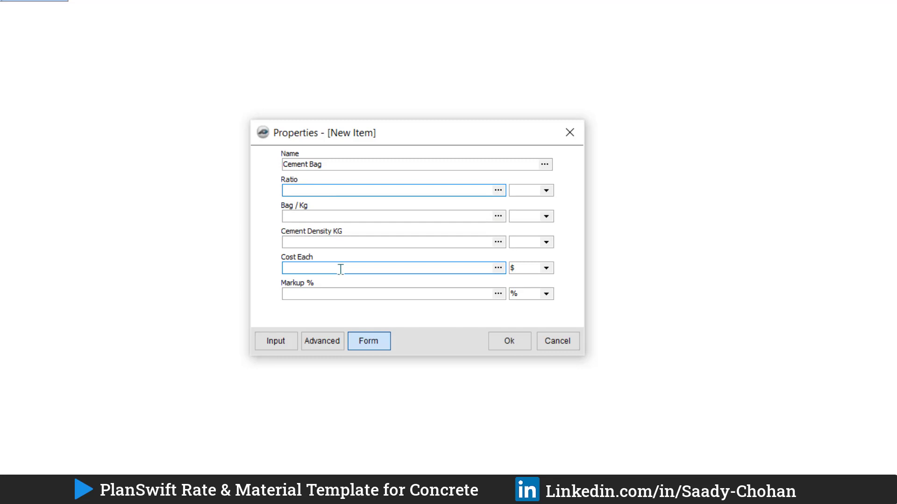
In the advanced properties, set Ratio to 1/5.5, Cement Density KG to 1440 and Bag / Kg to 50.
click(326, 341)
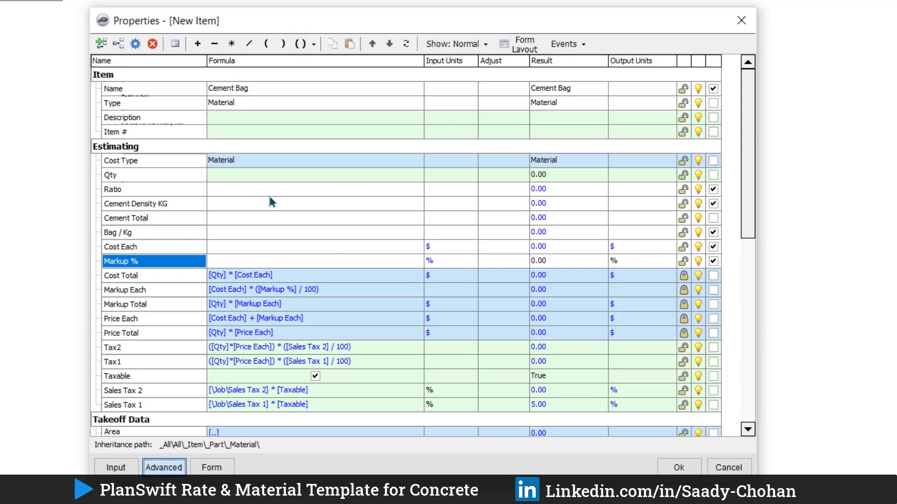
click(268, 187)
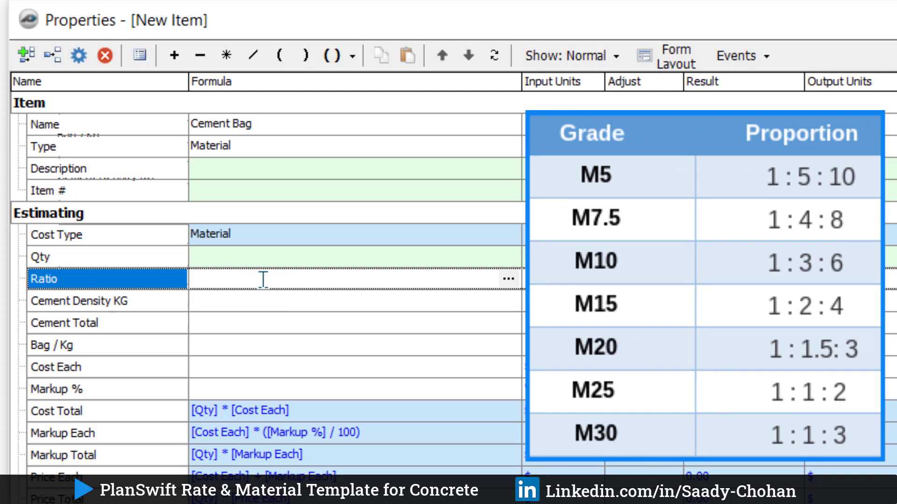
text(1/5.5)
click(297, 299)
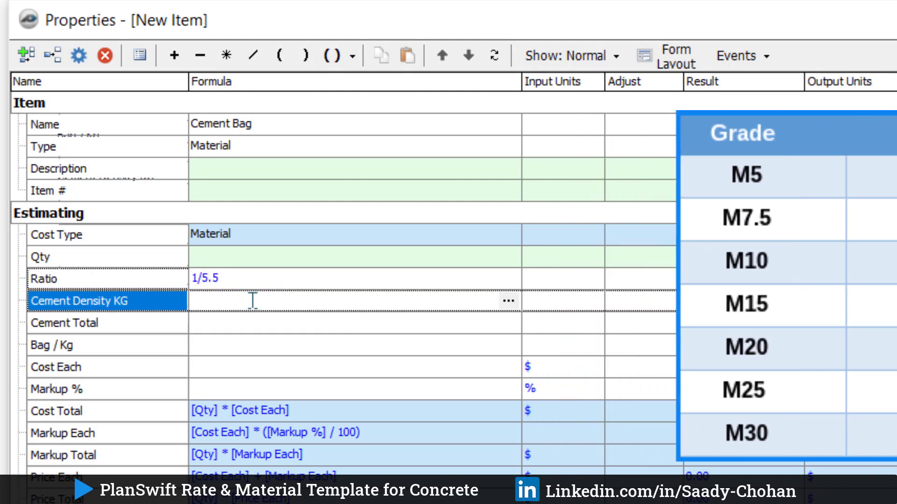
text(1440)
click(240, 327)
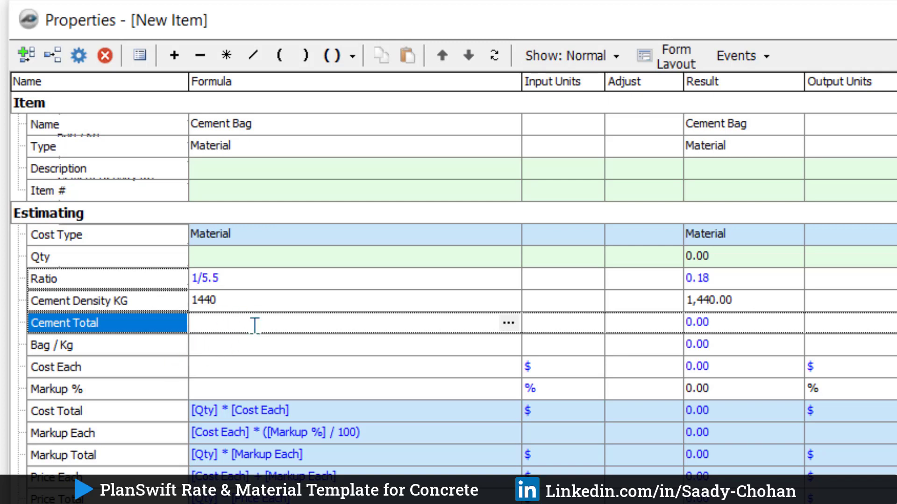
click(220, 346)
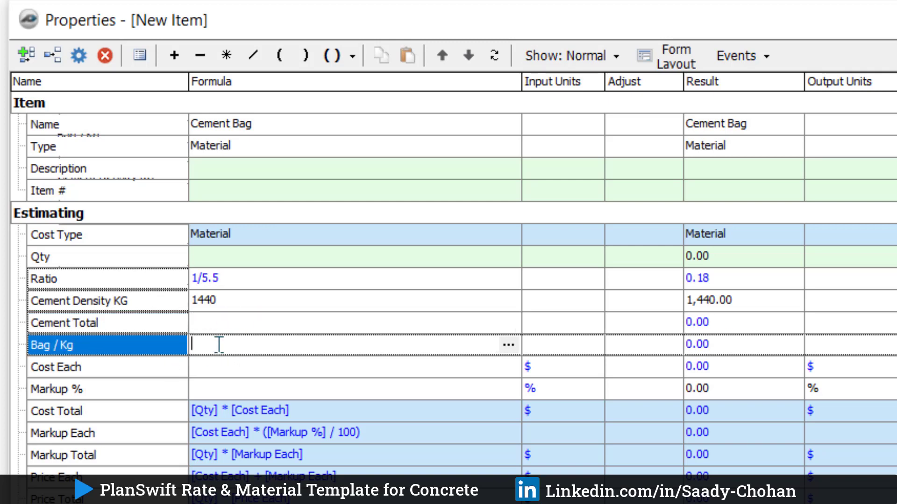
text(50)
Set Cost Each to 15 and Markup % to 50, and check the entered values on the Cement Bag form.
click(225, 368)
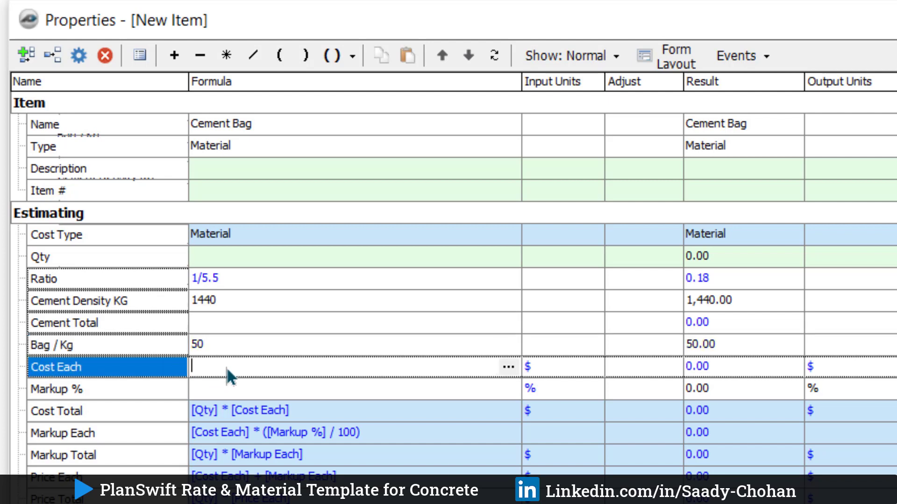
text(15)
click(242, 388)
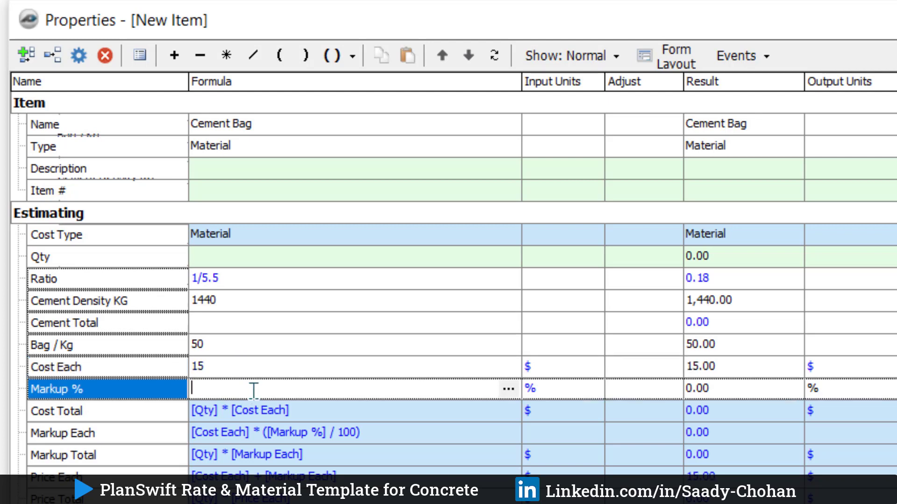
text(50)
click(226, 327)
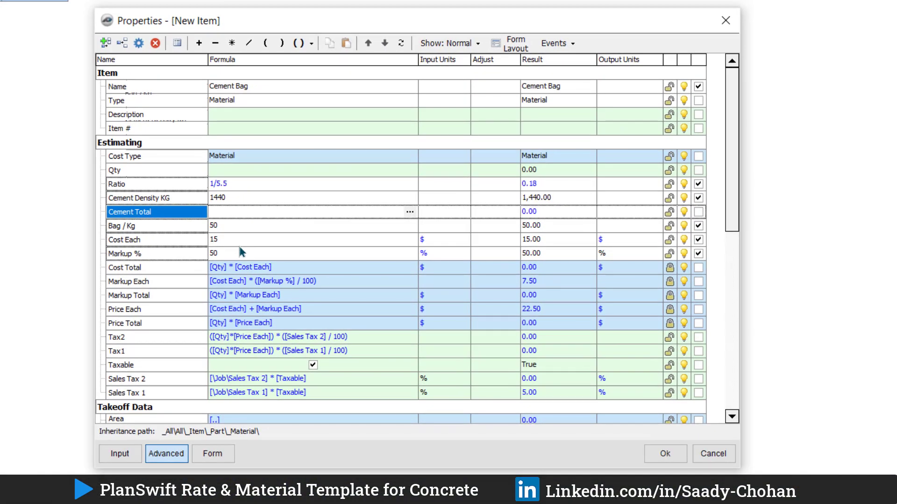
click(212, 453)
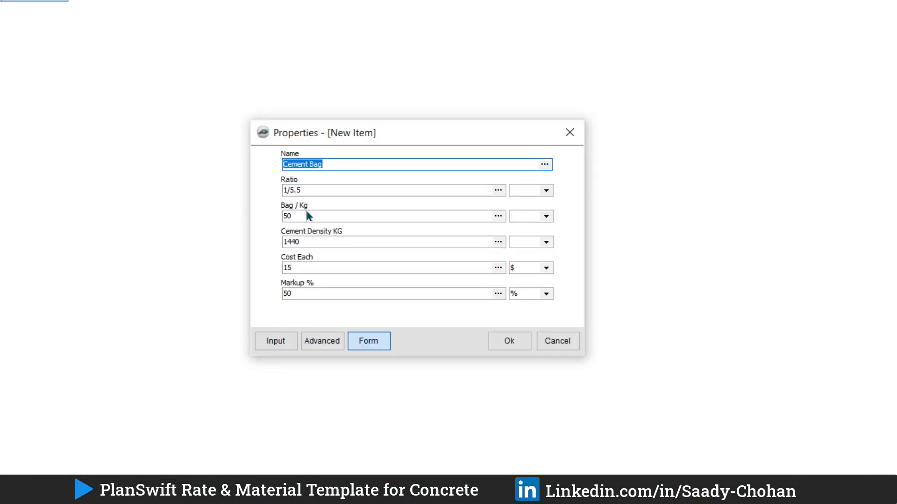
click(327, 342)
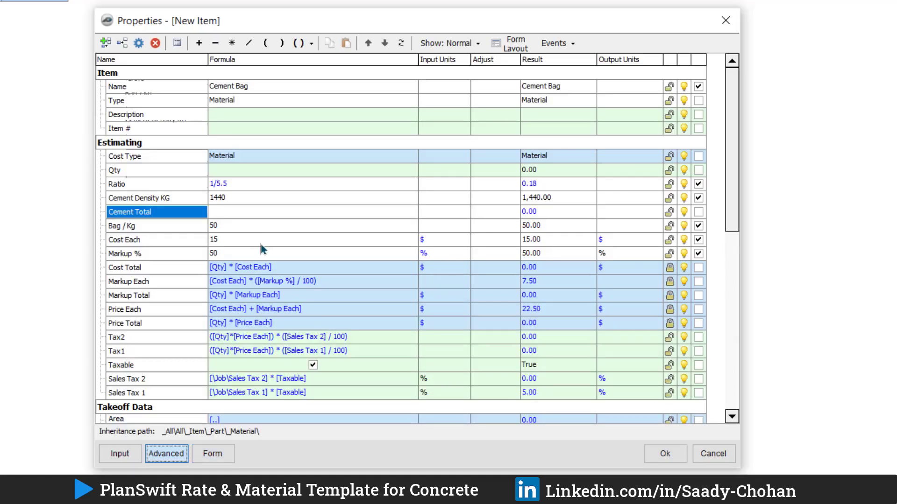
Build the Cement Total formula ([Cement Density KG] * [Ratio]) / [Bag / Kg] for the Cement Bag part.
click(239, 214)
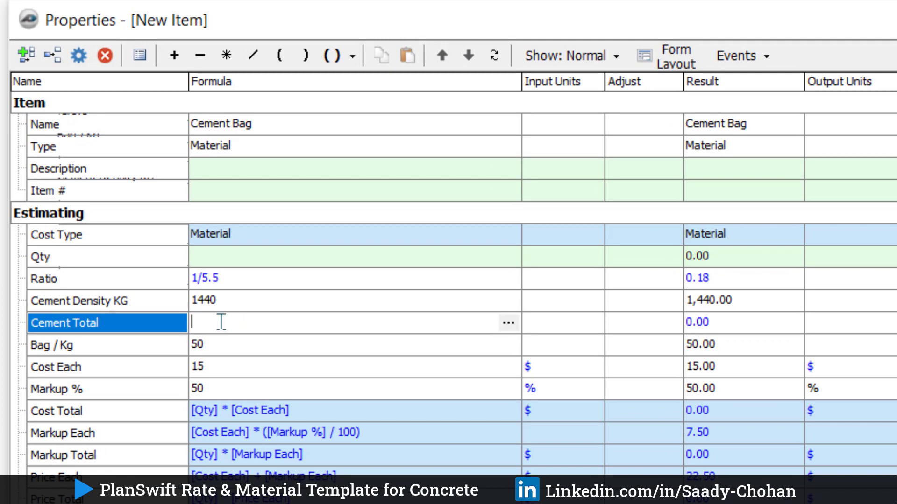
text([)
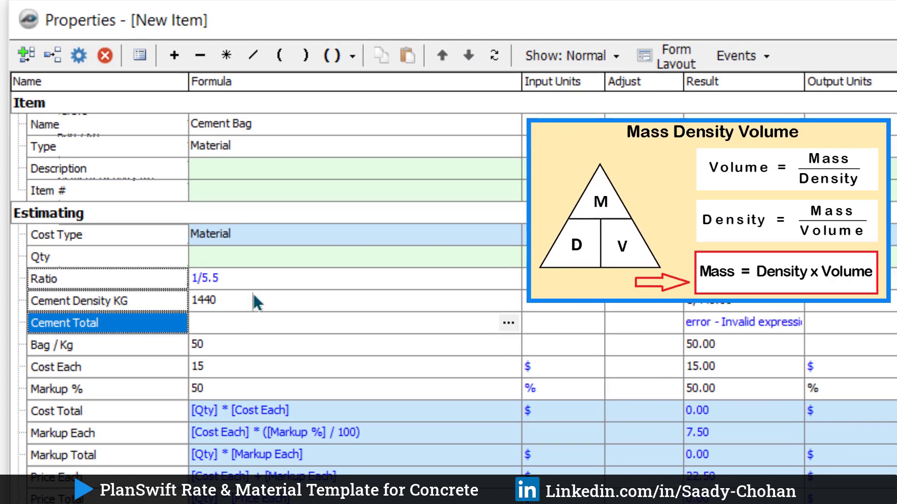
click(279, 56)
click(96, 303)
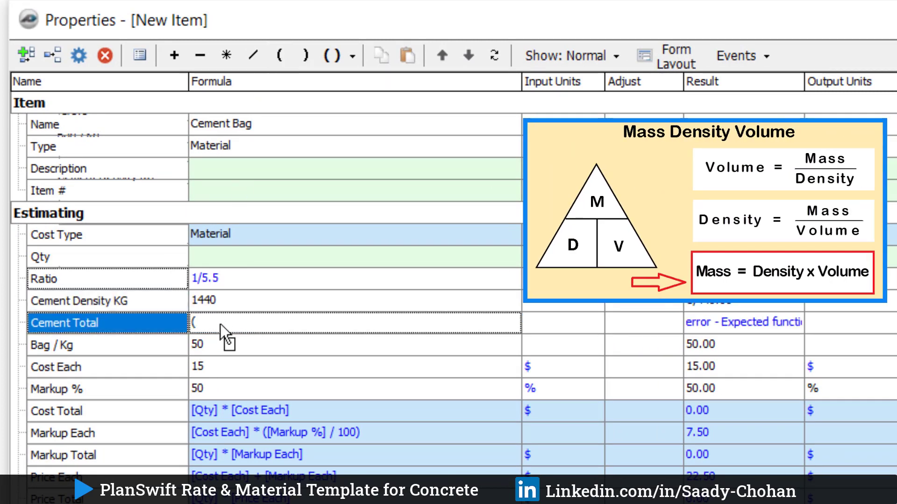
click(226, 55)
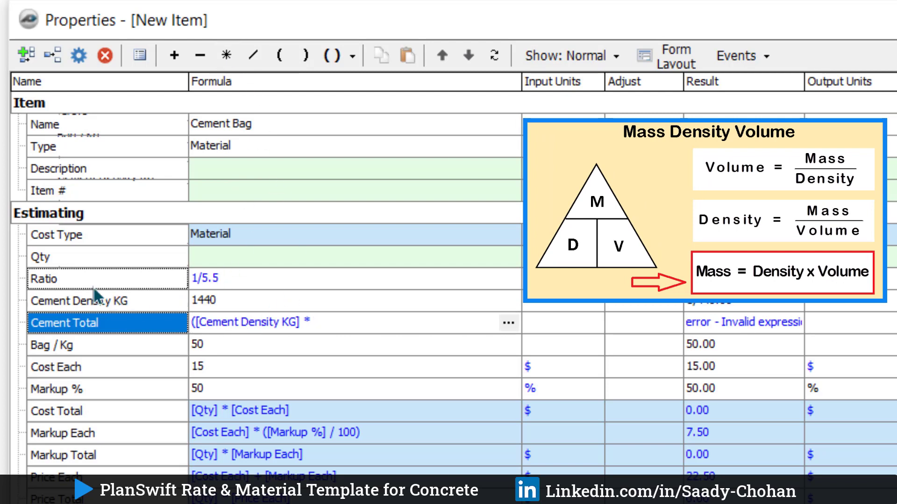
drag(333, 321, 177, 321)
text())
click(352, 322)
drag(353, 321, 180, 321)
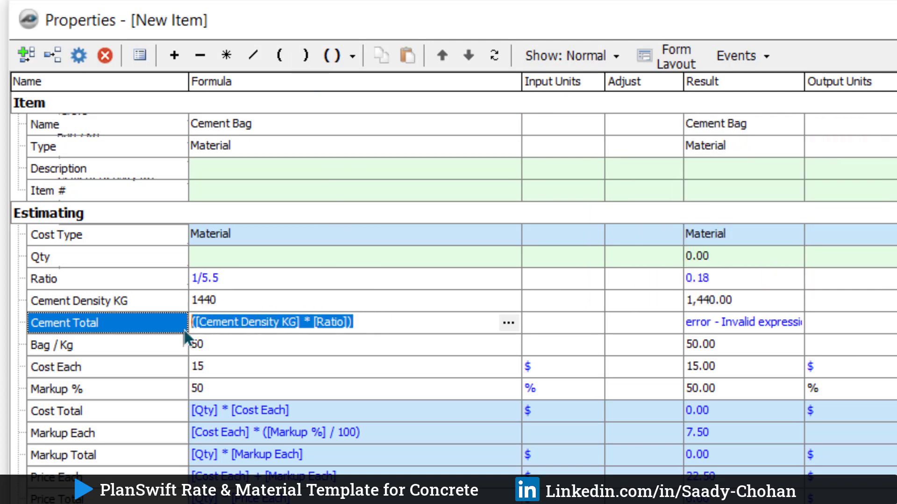
click(379, 323)
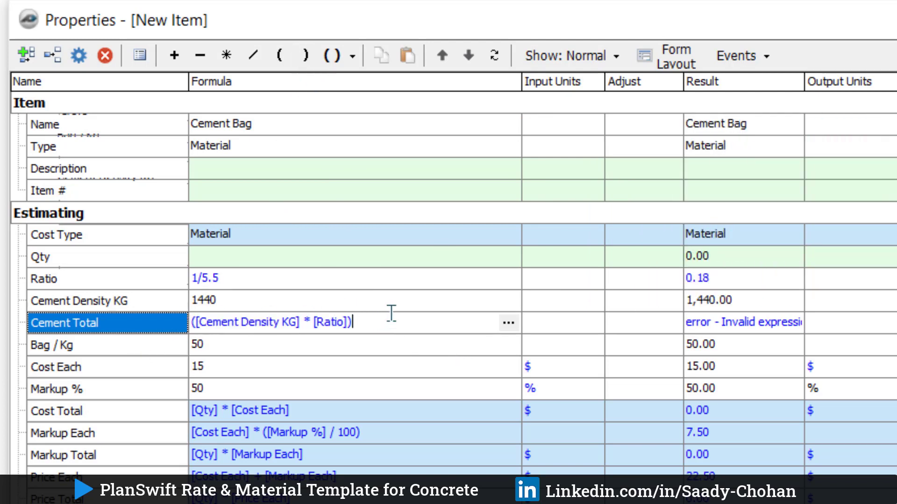
click(253, 56)
click(74, 345)
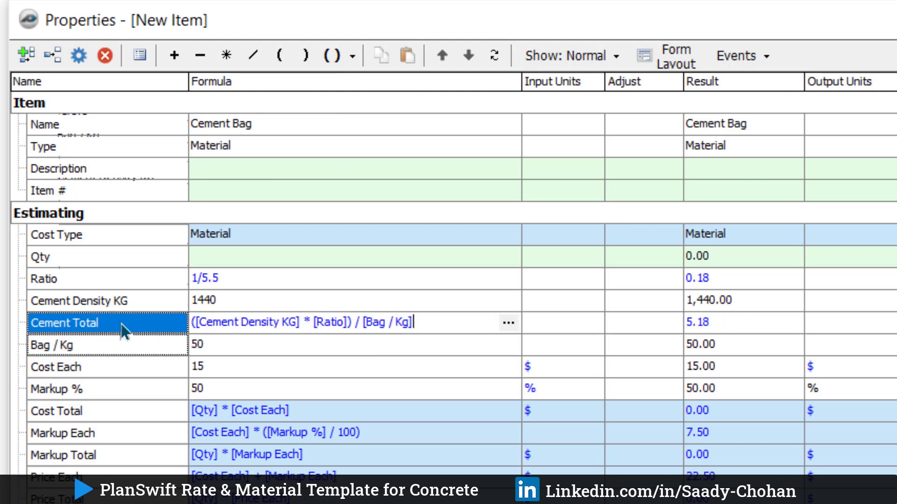
Build the Qty formula [Cement Total] * [..\Concrete\Qty] for the Cement Bag part using the Concrete template's quantity.
drag(84, 332, 210, 255)
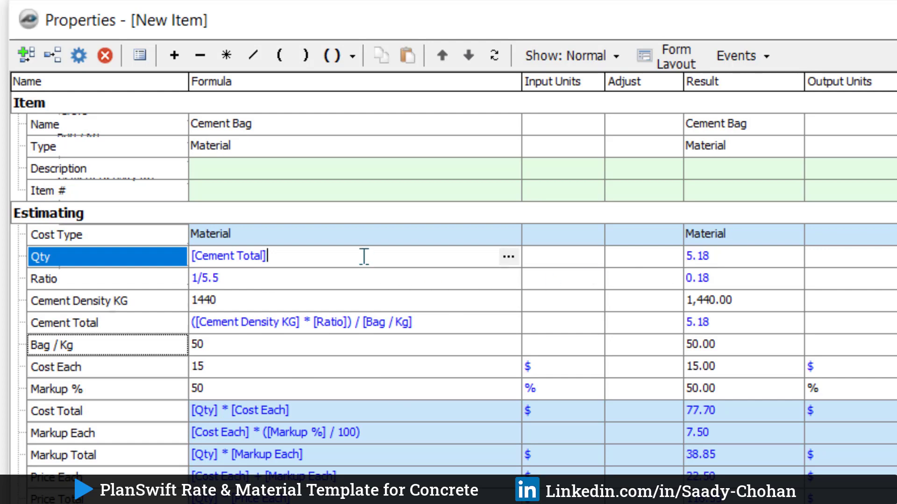
click(226, 55)
click(508, 257)
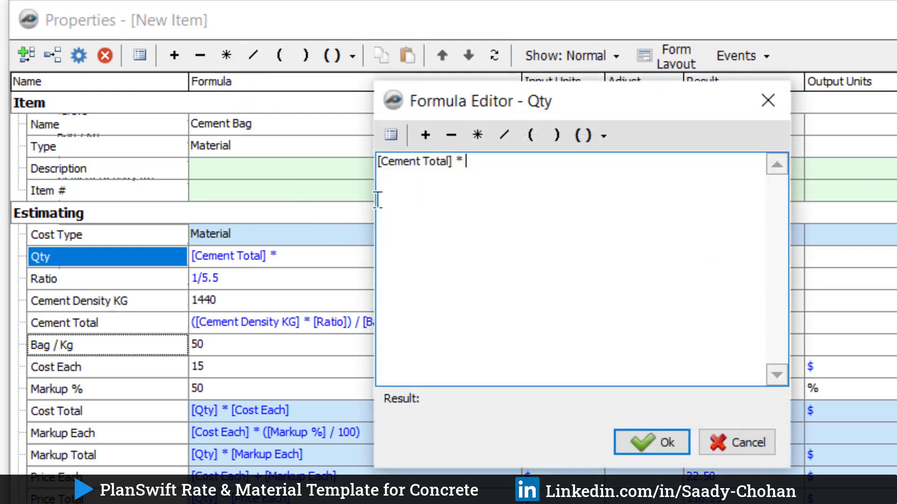
click(391, 137)
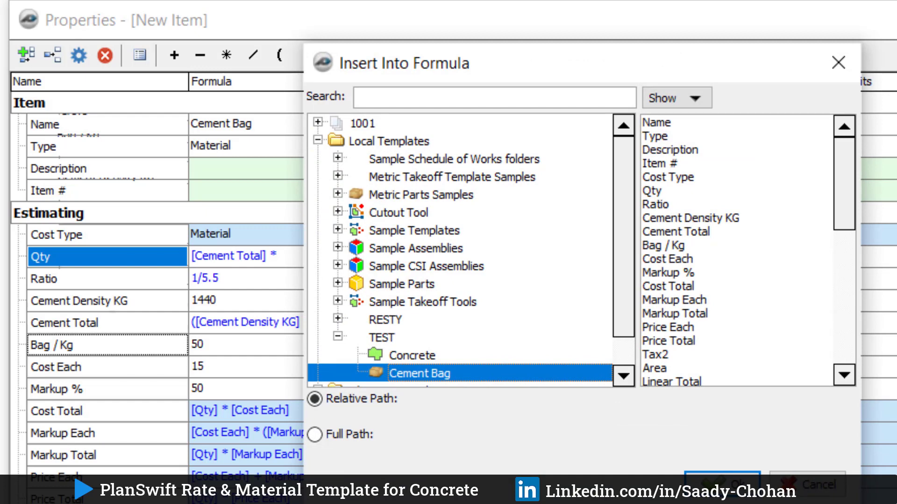
click(412, 356)
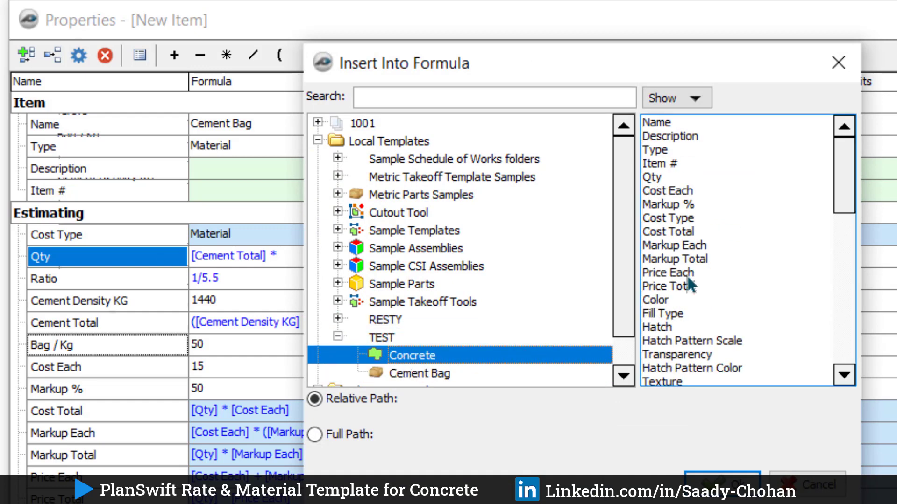
click(660, 179)
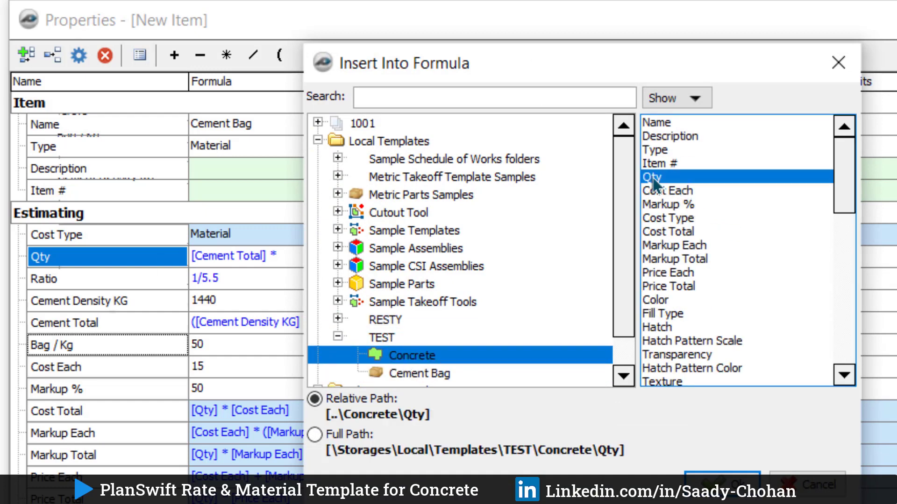
click(725, 481)
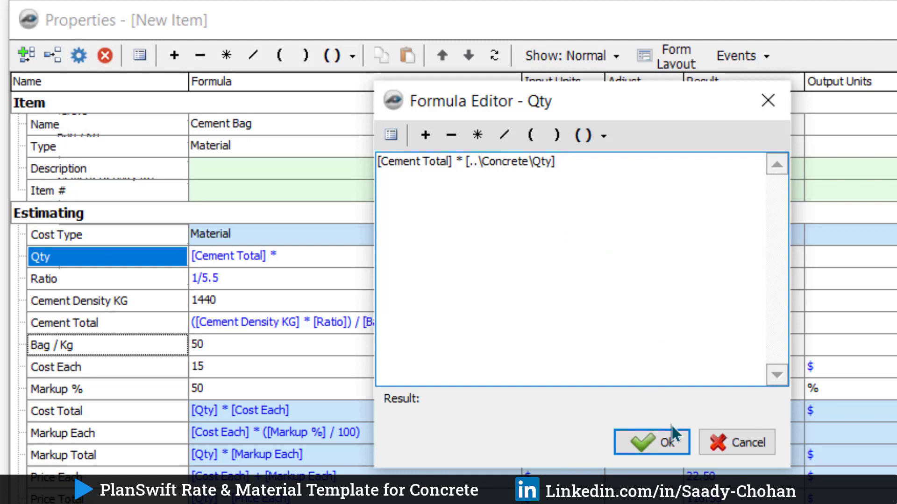
click(668, 442)
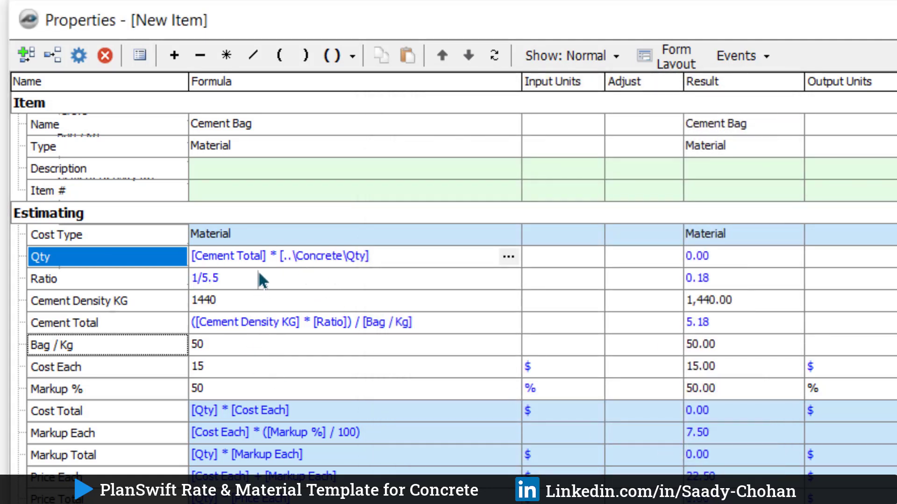
Set the input units of Qty, Ratio and Cement Density KG to EA.
click(547, 257)
click(590, 257)
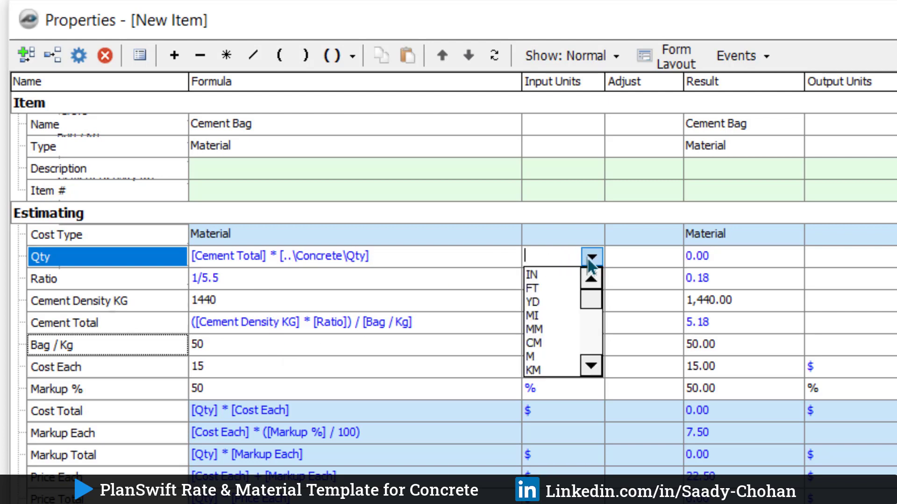
click(369, 257)
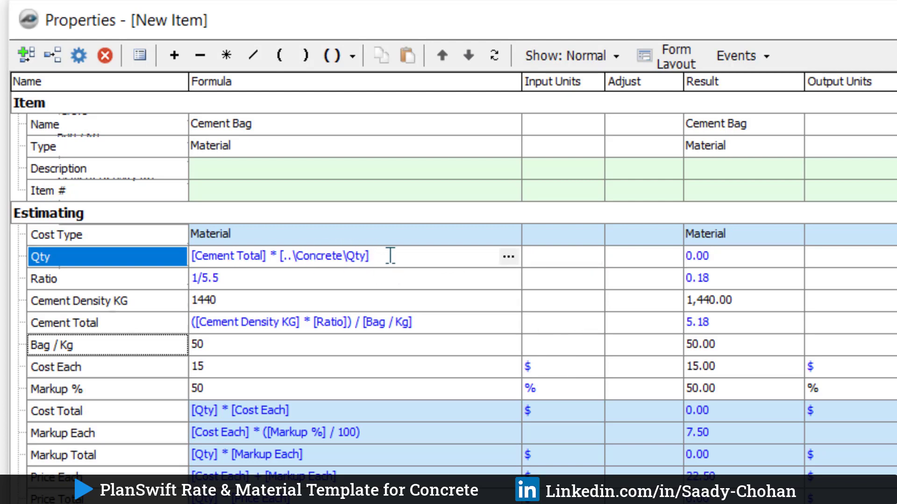
click(575, 256)
click(592, 257)
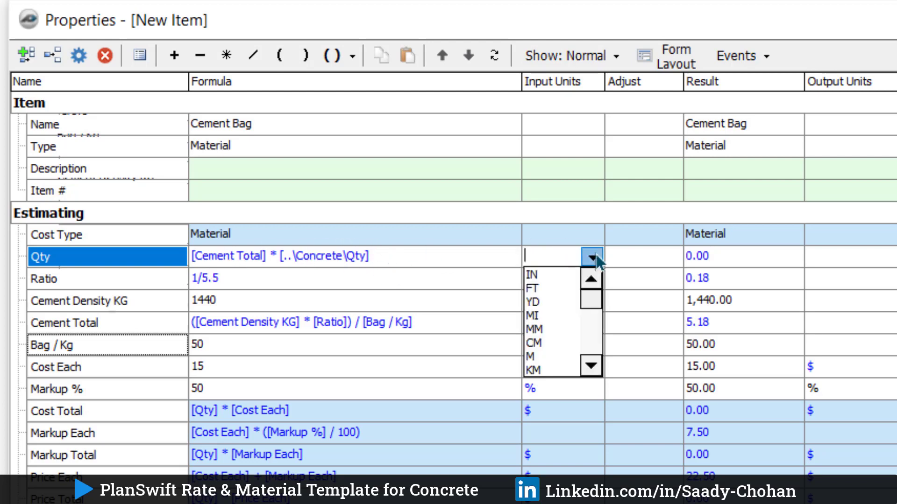
scroll(573, 313, down, 2)
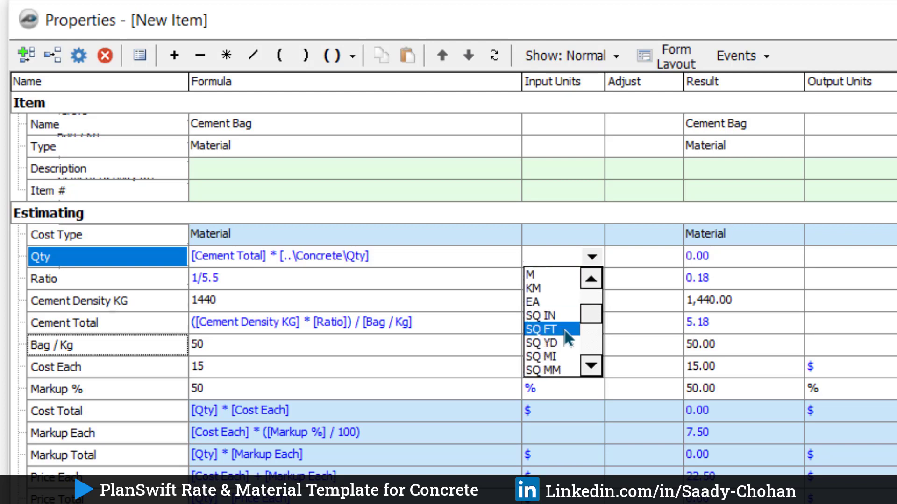
scroll(569, 329, down, 1)
click(554, 270)
click(481, 300)
click(579, 301)
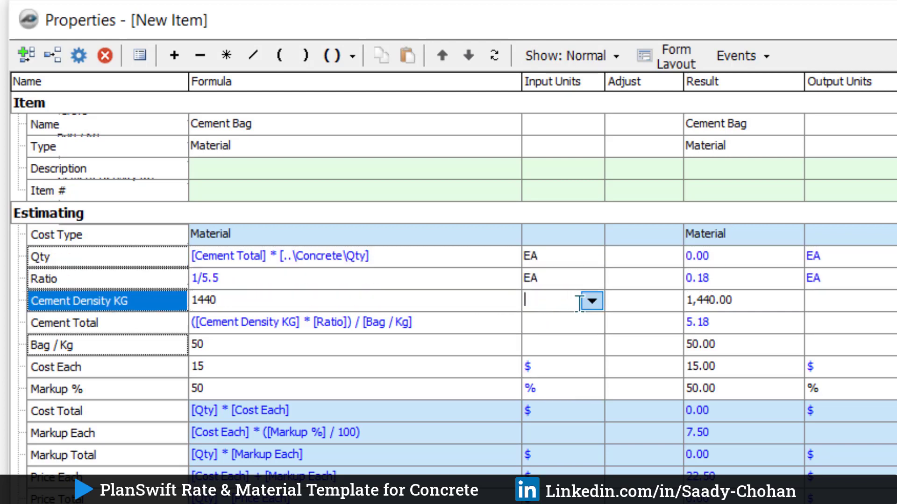
text(EA)
Set the input units of Cement Total and Bag / Kg to EA.
click(542, 321)
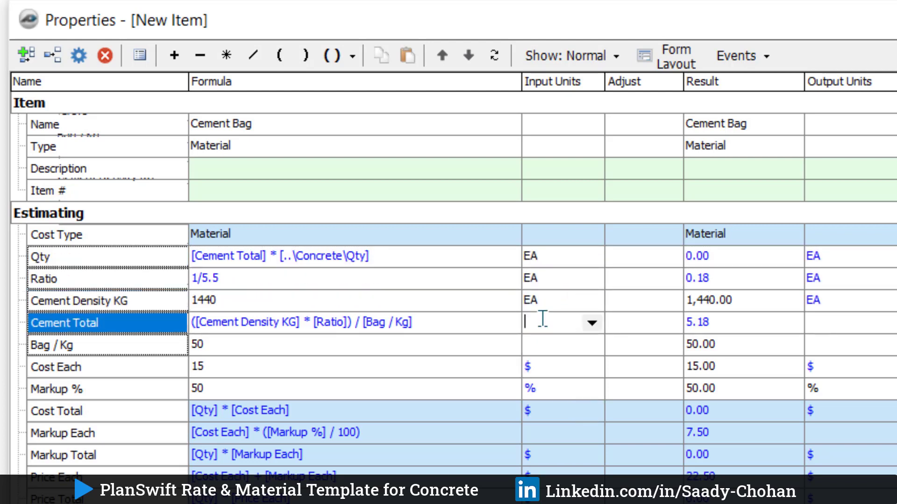
text(EA)
key(Return)
click(536, 343)
text(EA)
key(Return)
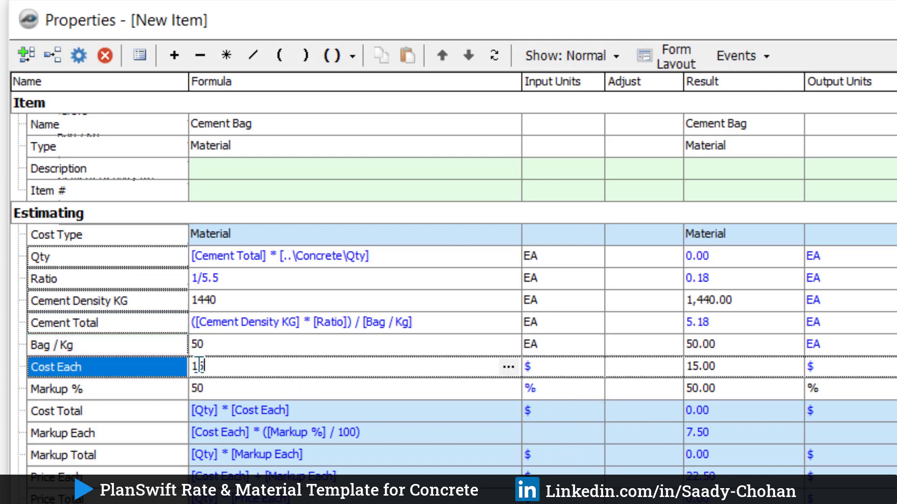
Set the input units of Cost Each to $.
drag(215, 369, 180, 369)
click(557, 372)
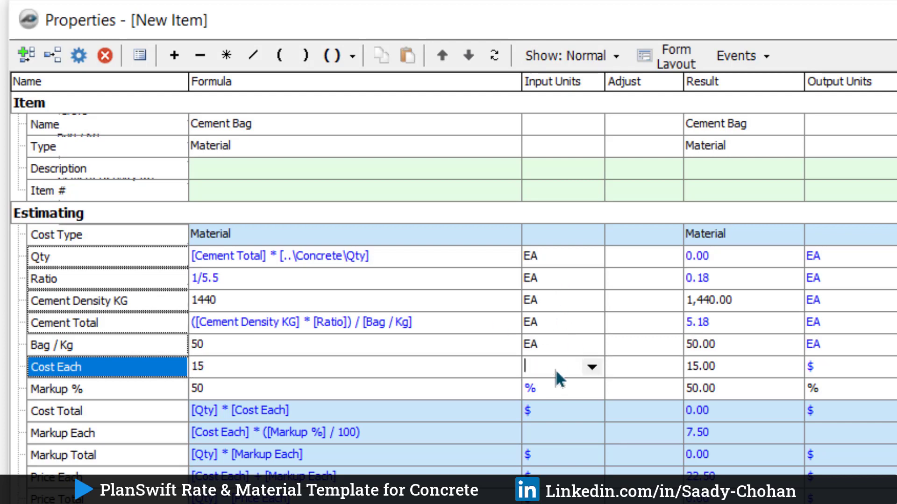
click(591, 367)
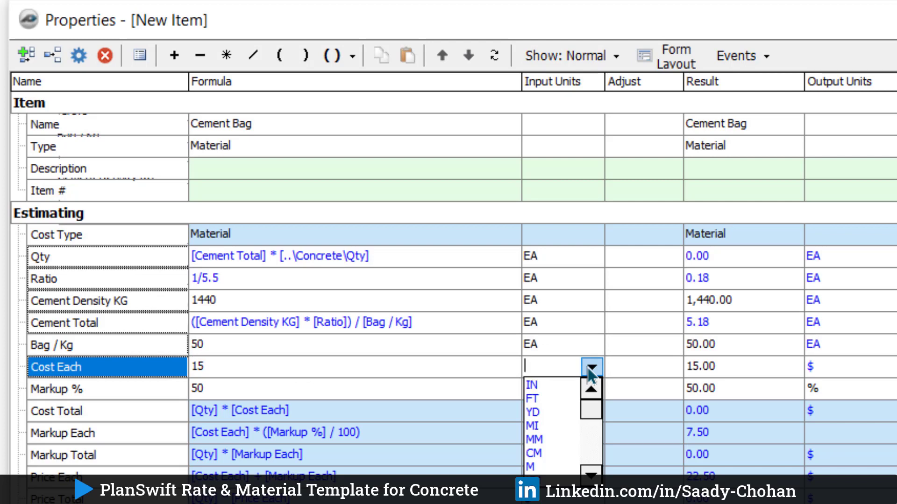
text($)
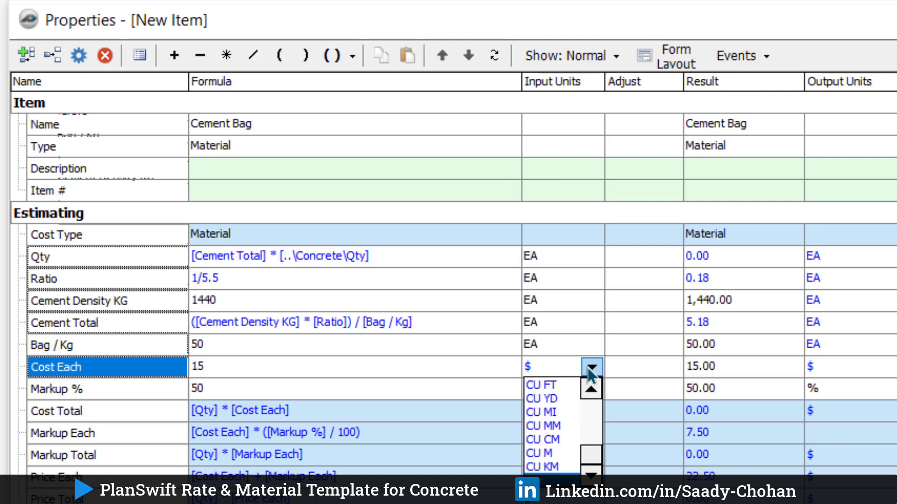
click(591, 368)
click(446, 394)
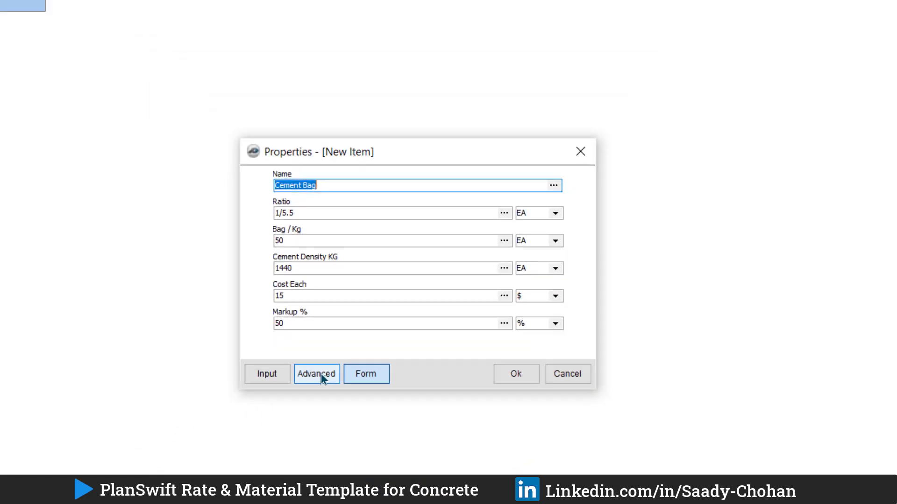
Check the Cement Bag's advanced properties, save the part and nest it under the Concrete template.
click(317, 374)
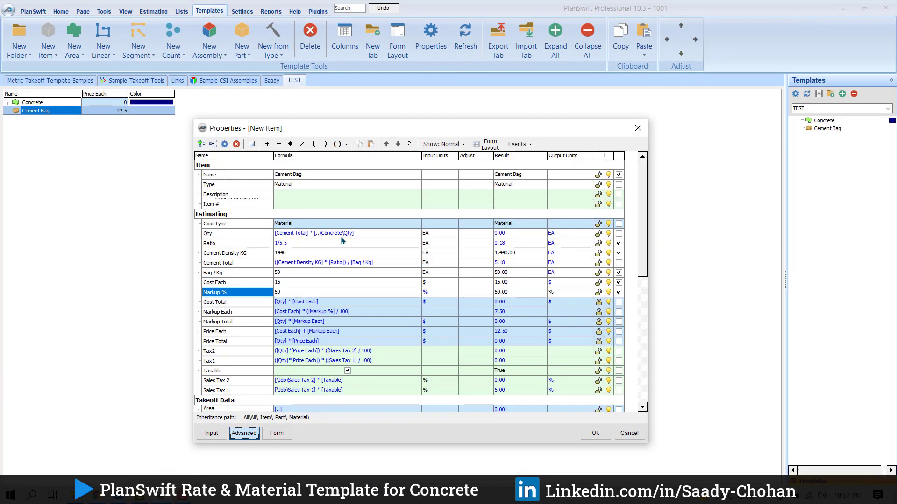
click(595, 433)
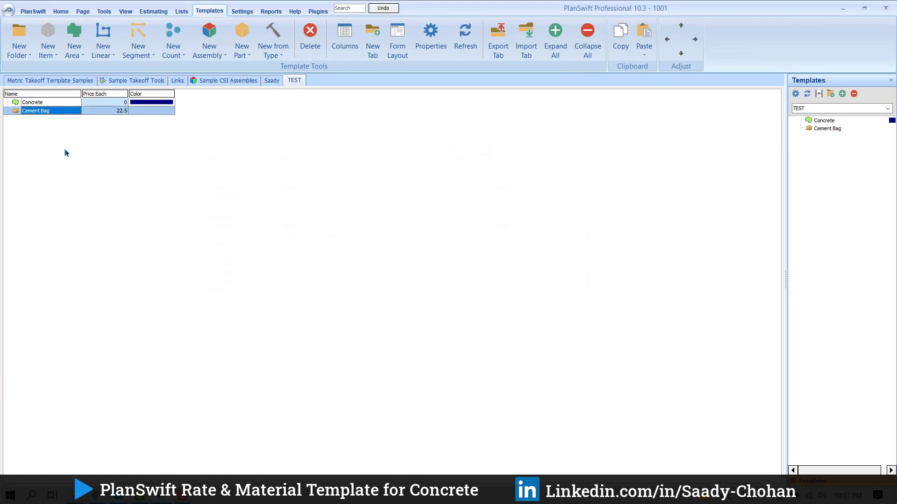
ctrl+click(38, 107)
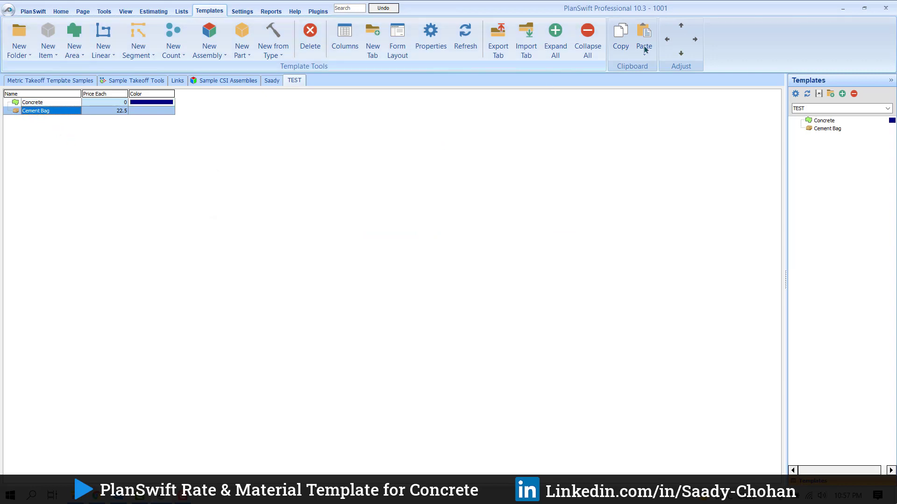
click(695, 41)
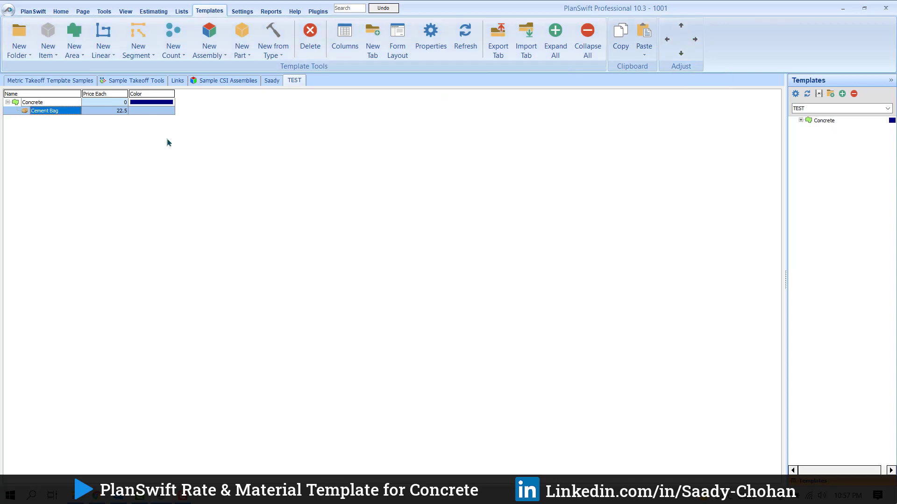
Reopen the nested Cement Bag's advanced properties and delete the [..\Concrete\Qty] reference from its Qty formula.
right_click(57, 118)
click(90, 124)
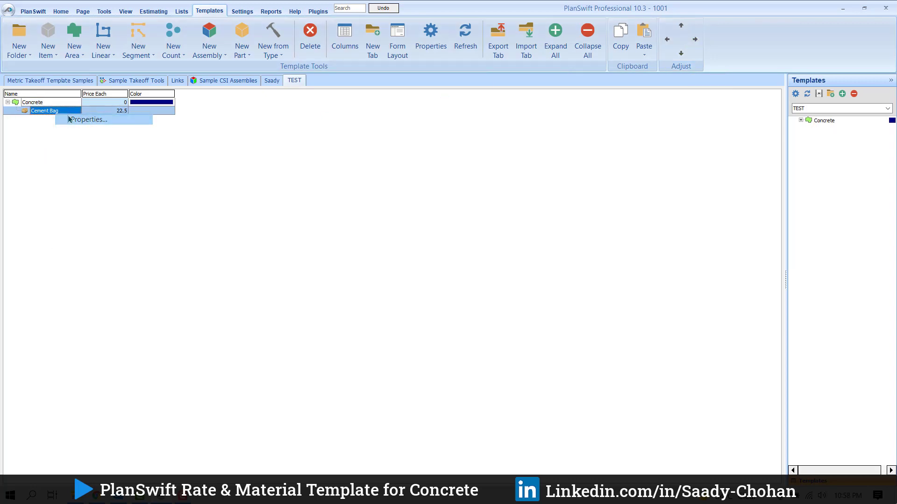
click(380, 284)
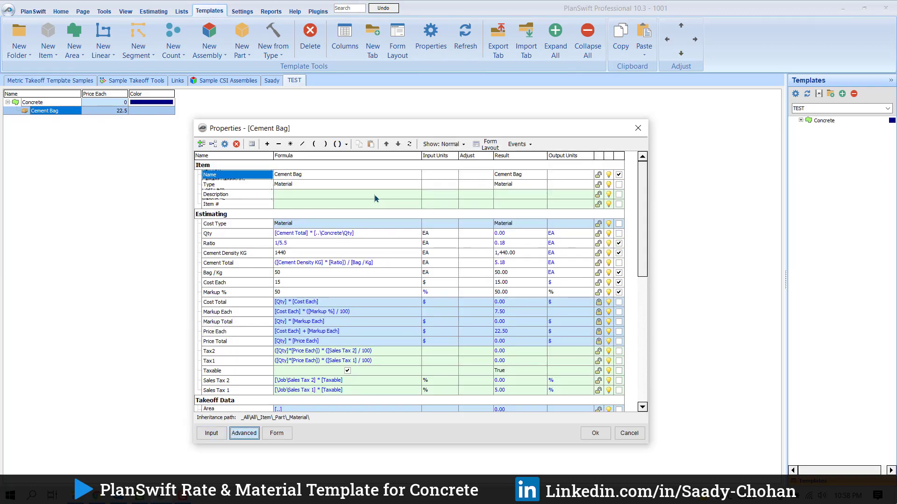
click(365, 233)
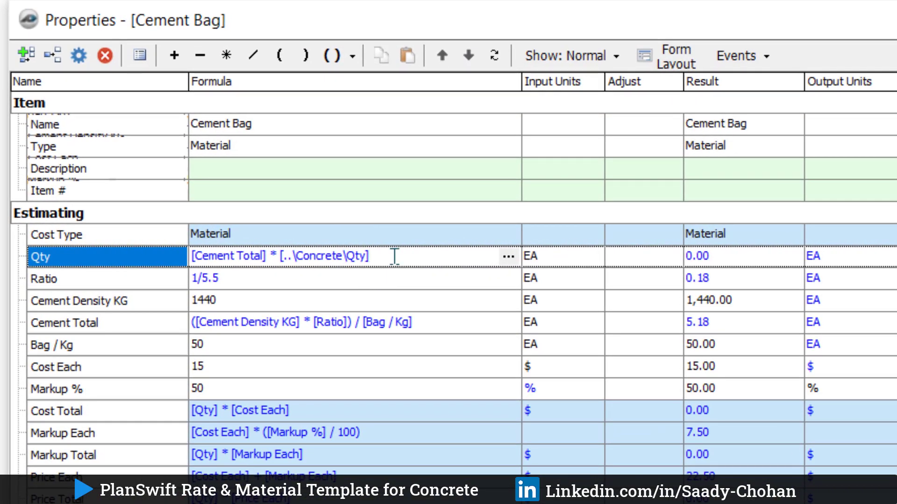
drag(395, 256, 280, 256)
key(Delete)
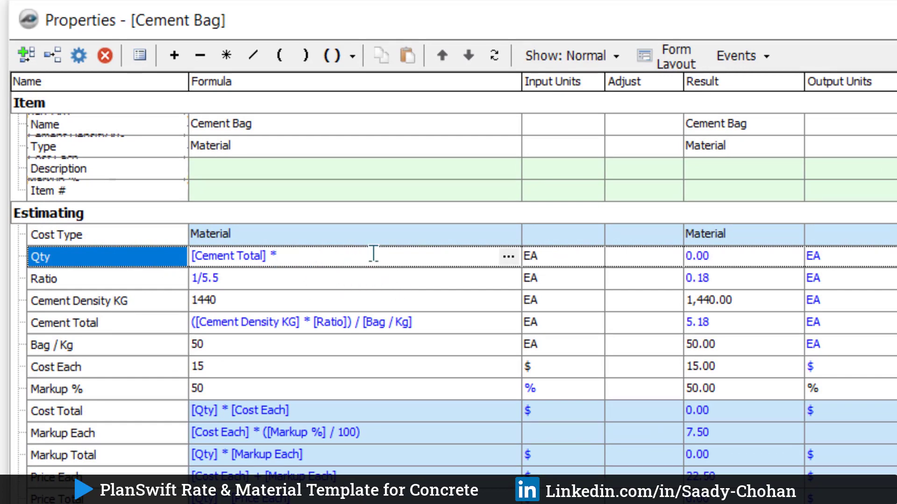
Insert the parent Concrete's Qty by relative path, making the Qty formula [Cement Total] * [..\Qty], and save the Cement Bag properties.
click(506, 258)
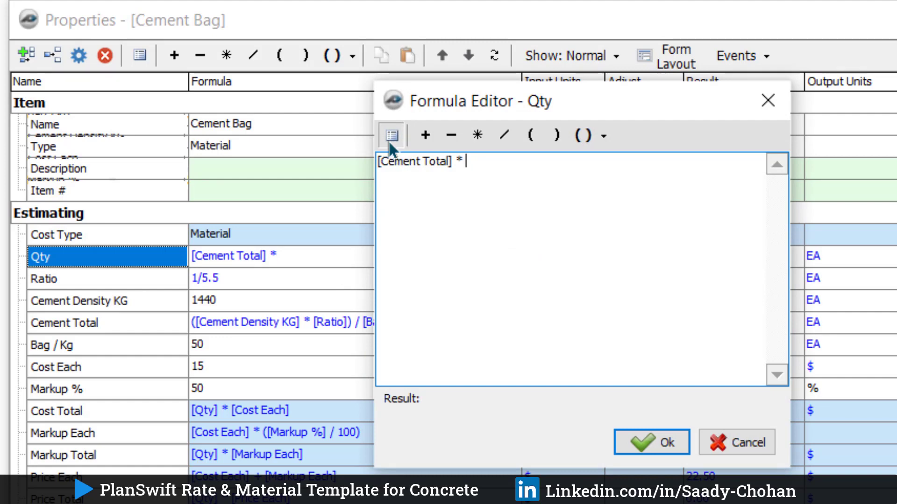
click(390, 134)
click(410, 354)
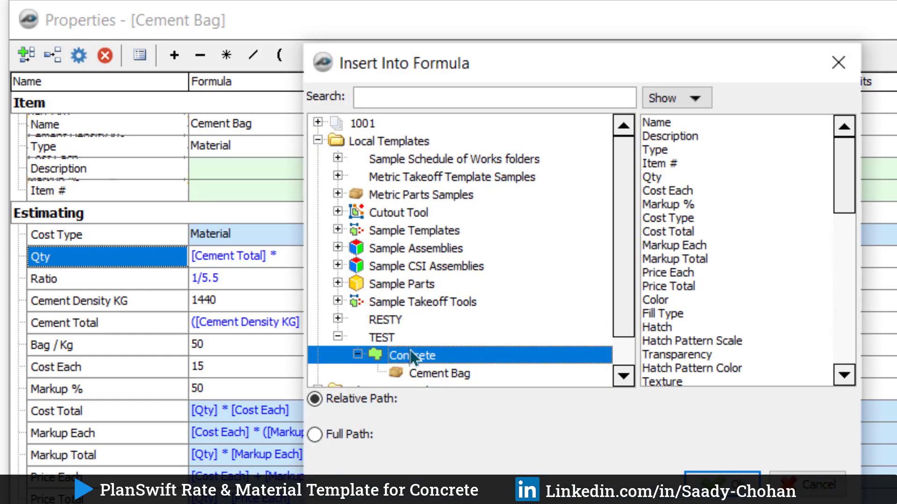
click(651, 177)
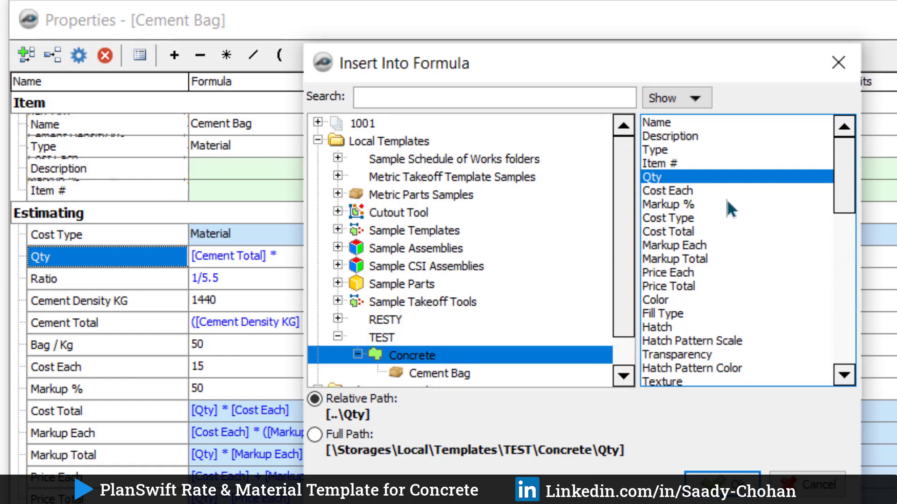
scroll(545, 218, down, 1)
click(721, 483)
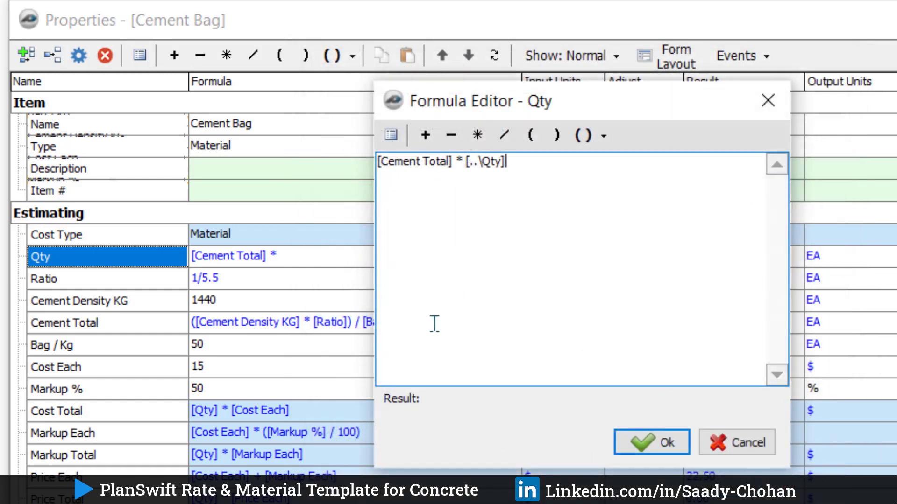
click(644, 439)
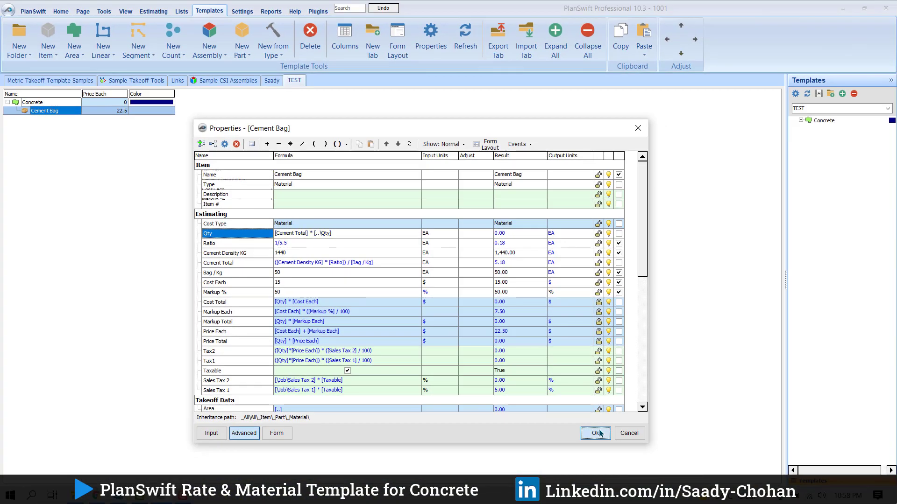
click(598, 433)
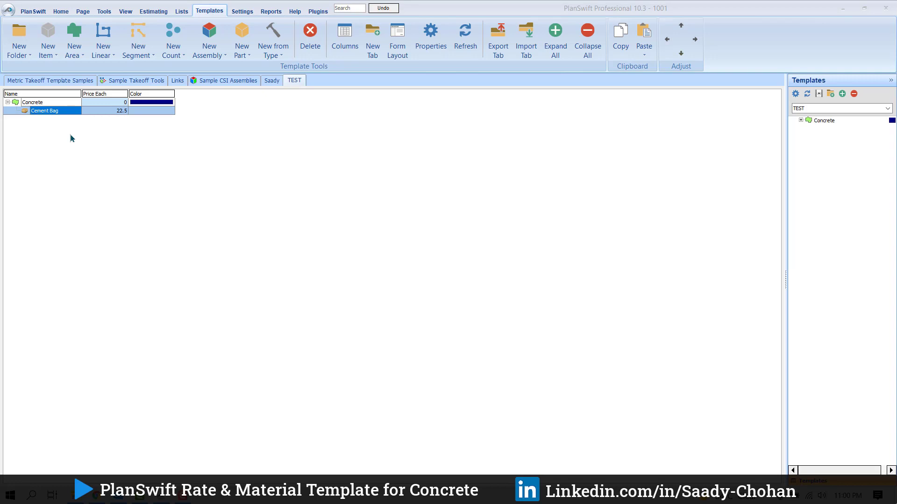
Add a new part nested under the Concrete template.
click(52, 102)
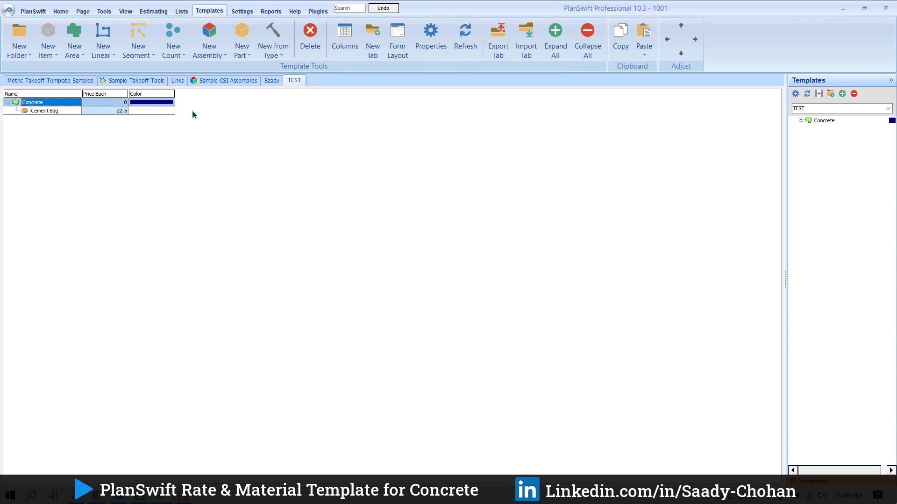
click(241, 49)
click(268, 74)
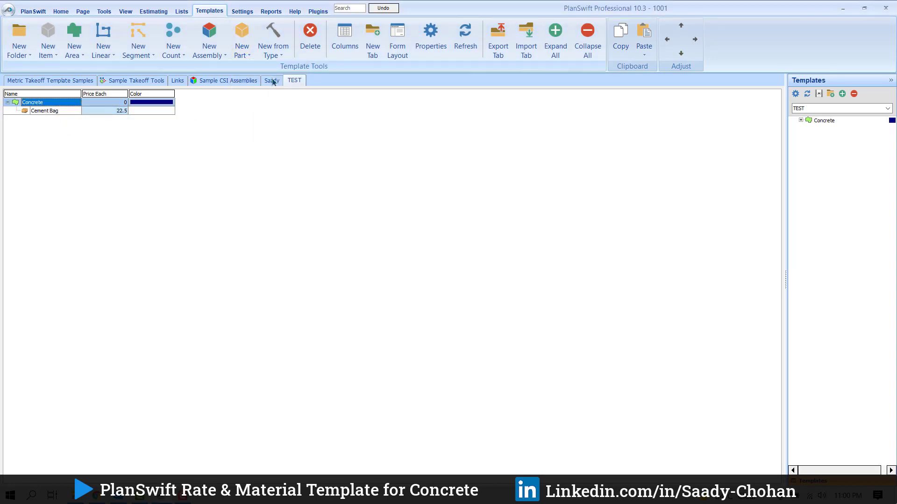
click(374, 260)
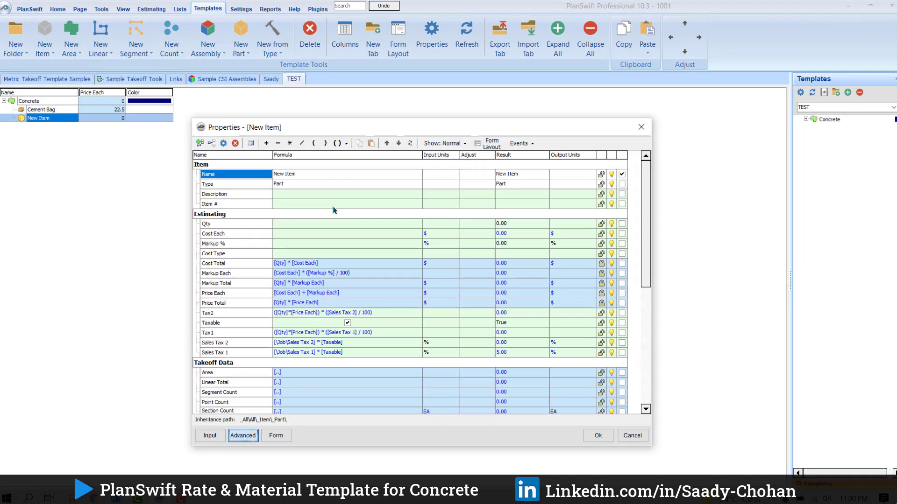
Set the new part's type to Material and name it Sand Tons.
click(400, 183)
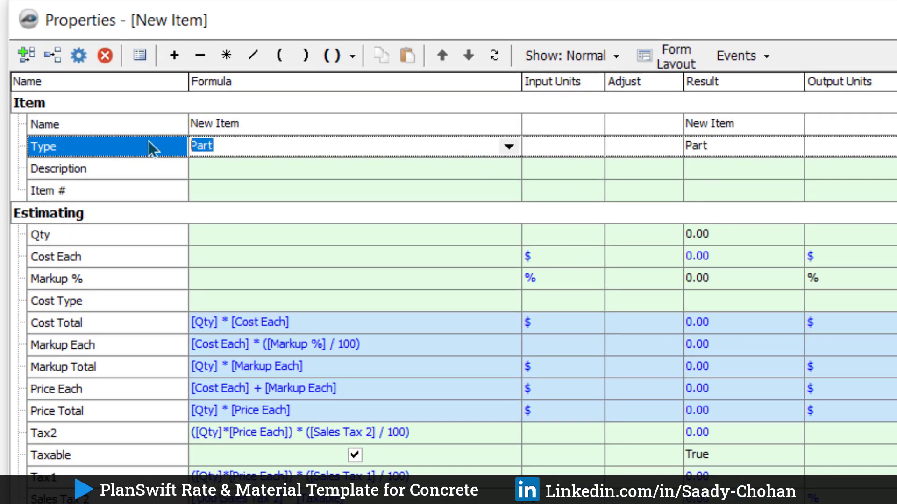
text(Material)
key(Return)
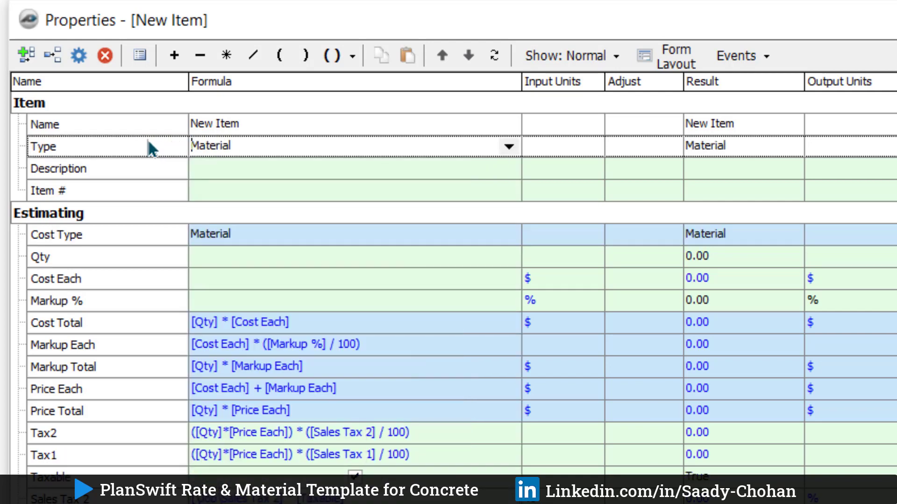
click(311, 108)
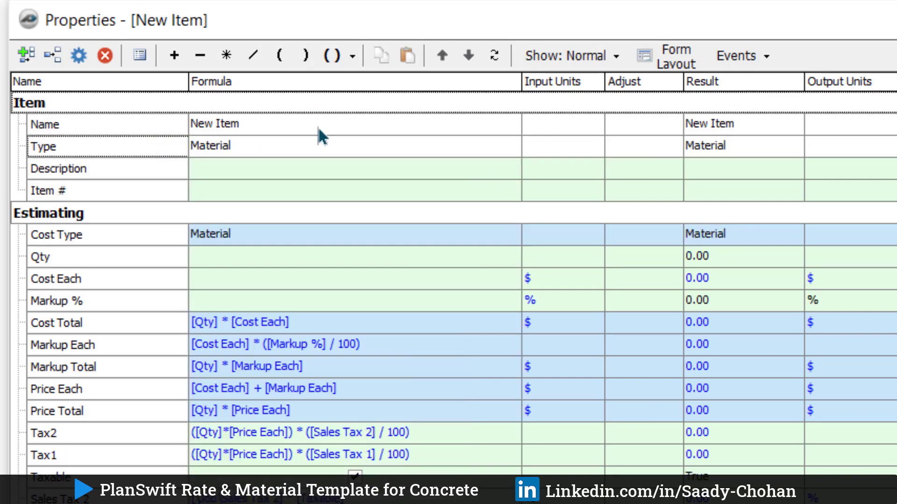
drag(316, 125, 131, 122)
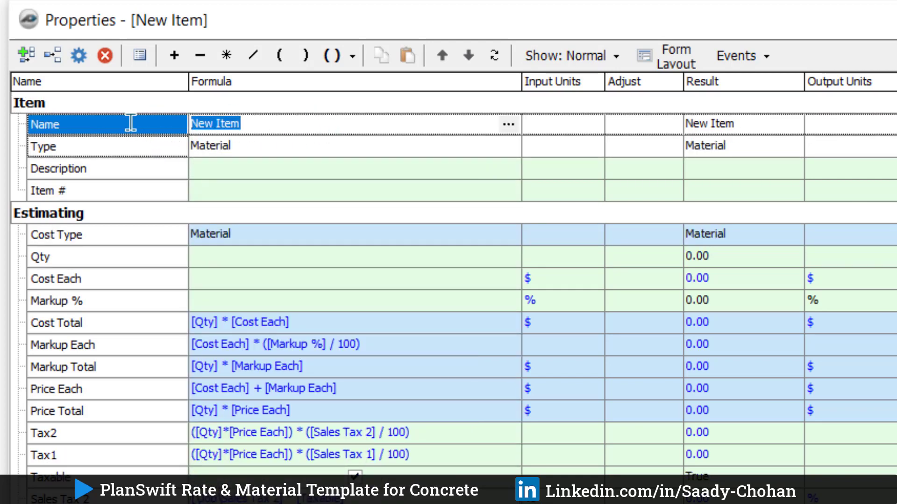
text(Sand Tons)
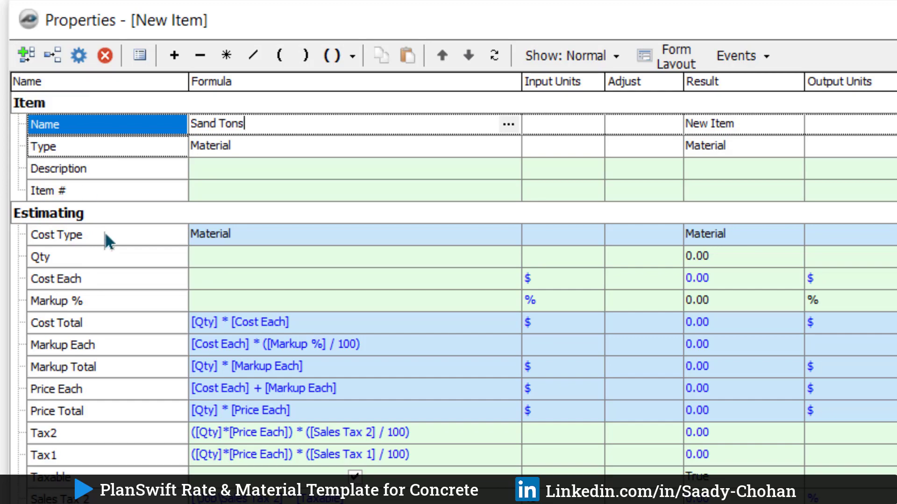
Add two number properties named Ratio and Sand Density to the Estimating group of Sand Tons.
click(26, 55)
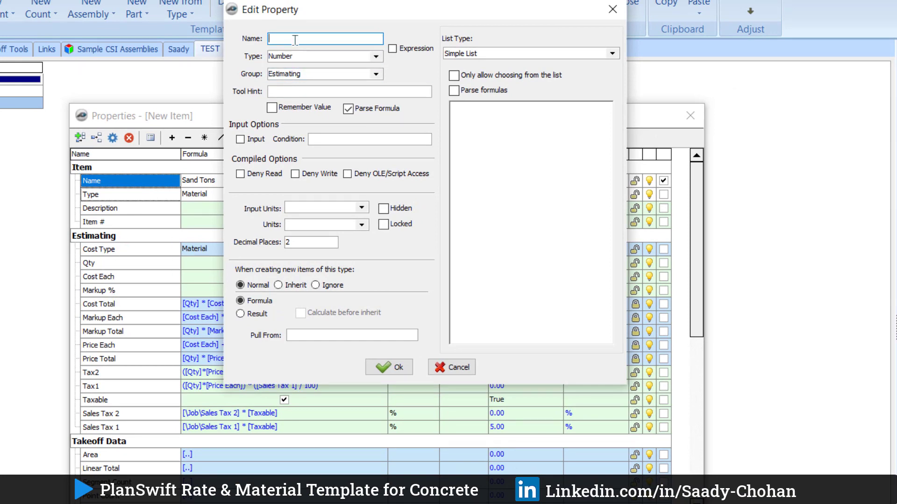
text(Ratio)
click(382, 367)
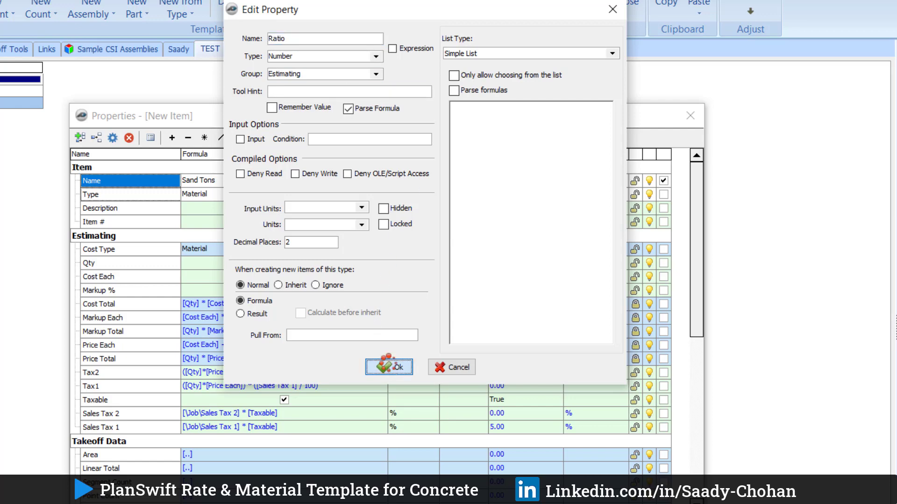
click(80, 138)
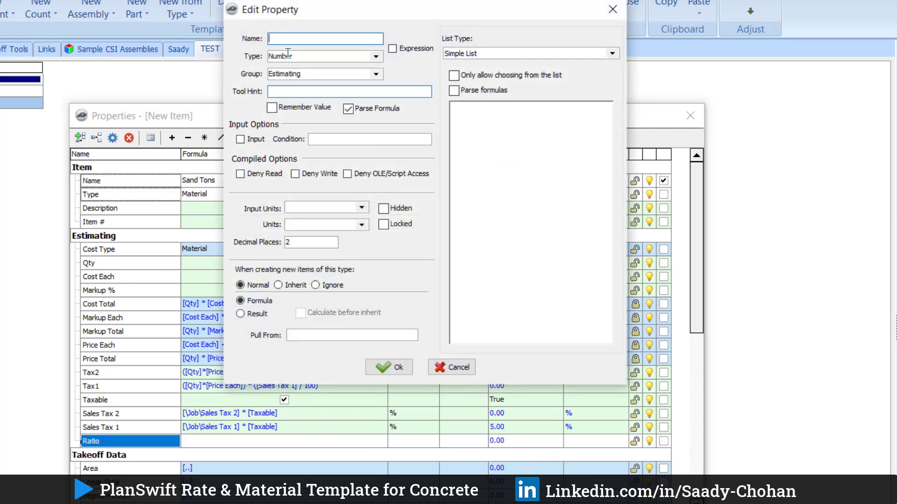
text(Sand Den)
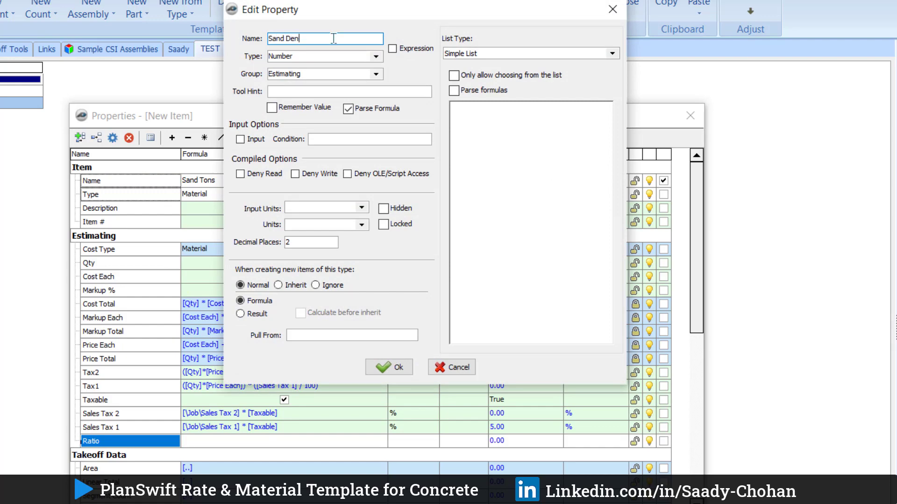
text(sity)
click(395, 367)
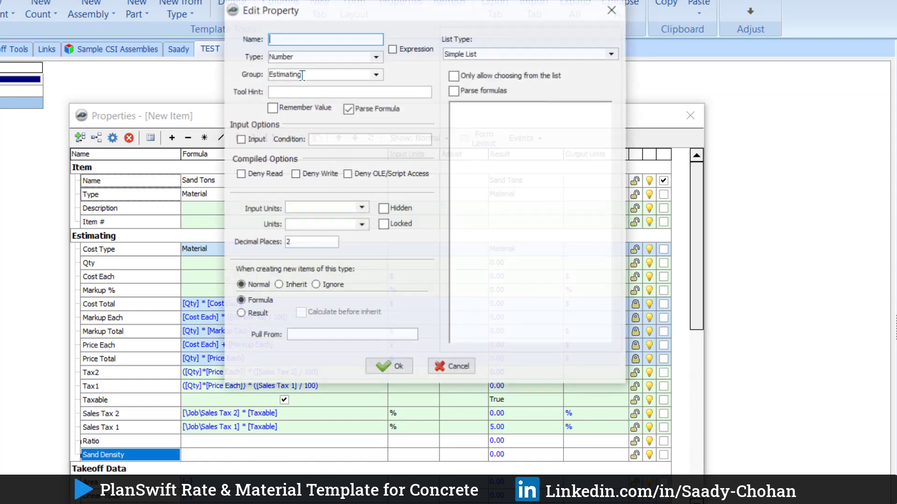
Add two more Estimating number properties to Sand Tons, named Sand Total Kg and Sand Total Tons.
text(Sand Total K)
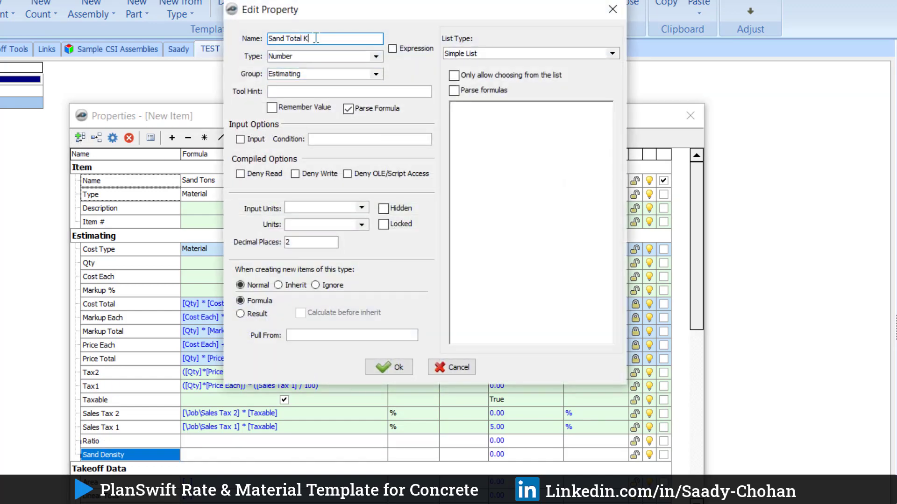
text(g)
key(Return)
text(Sand Total)
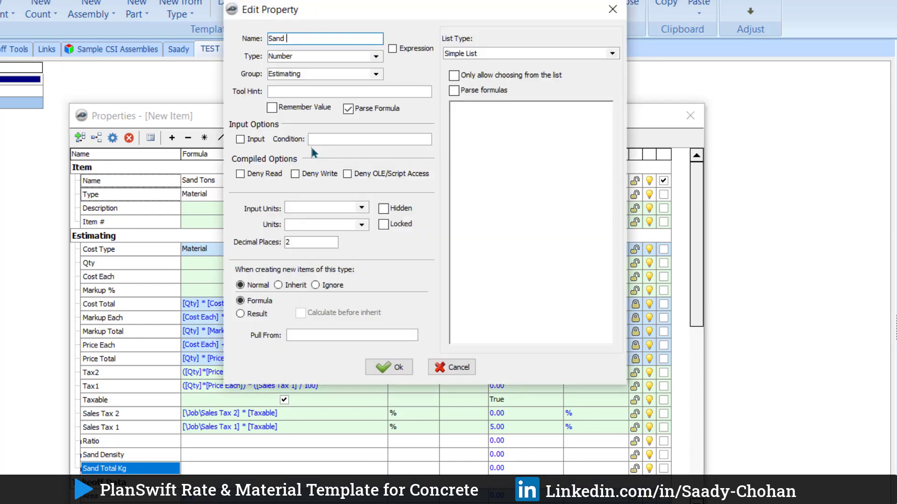
text( Tons)
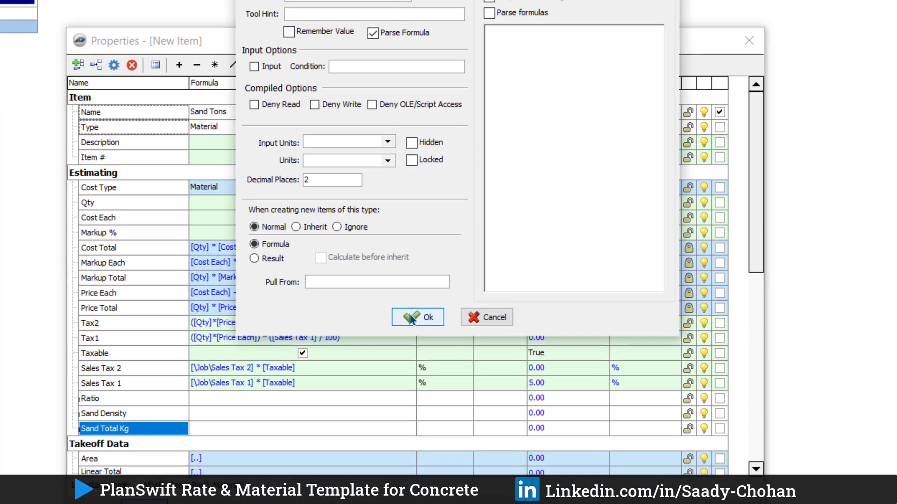
click(389, 367)
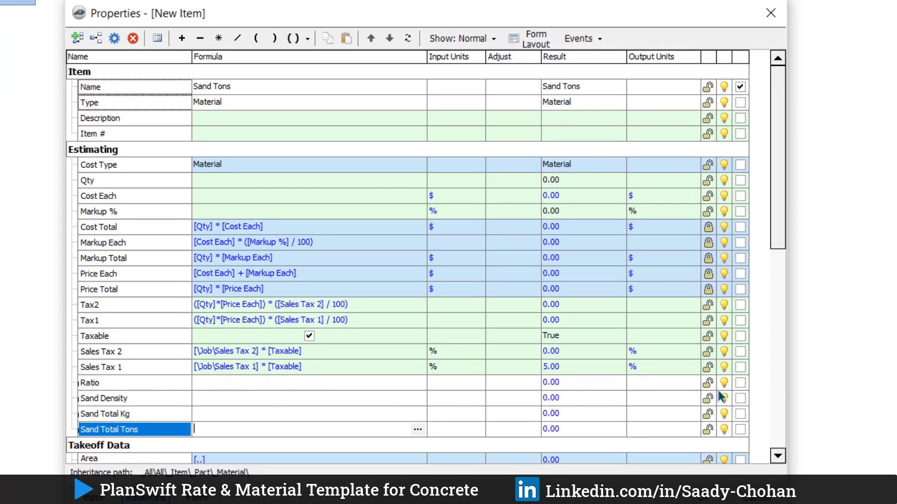
Mark Ratio and Sand Density as input properties and move Ratio up to directly below Qty.
click(740, 386)
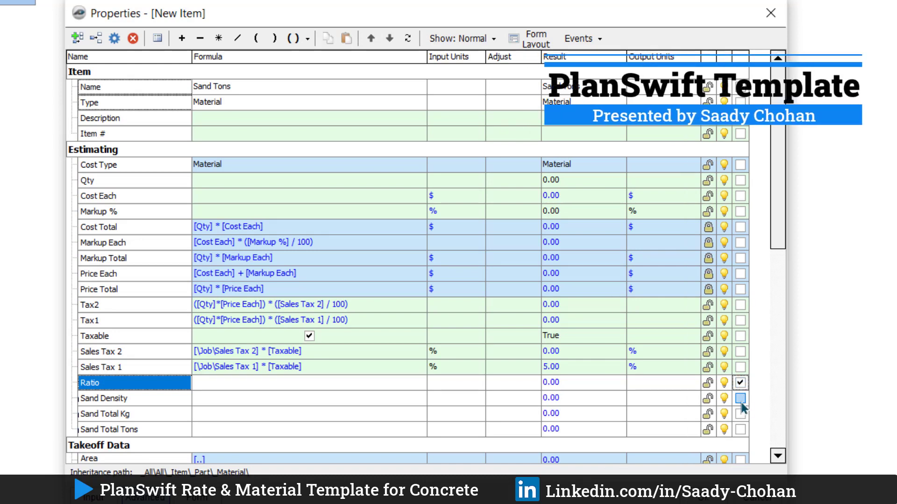
click(740, 400)
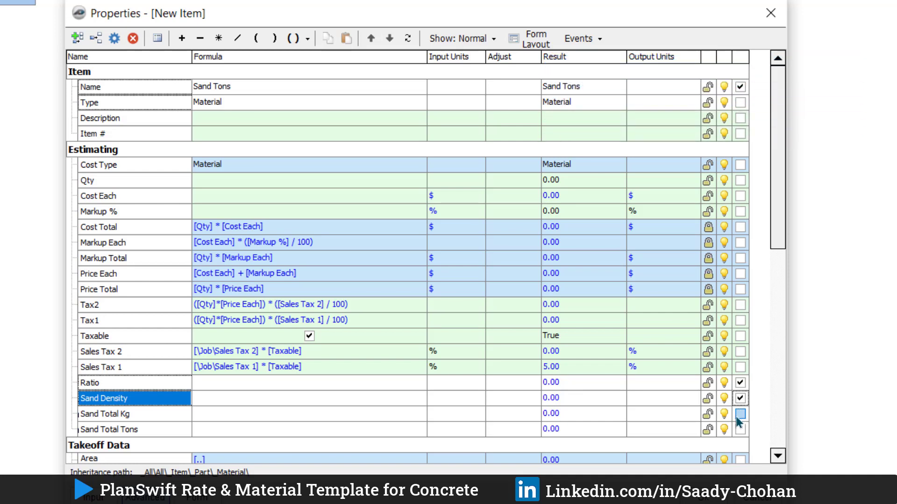
click(145, 384)
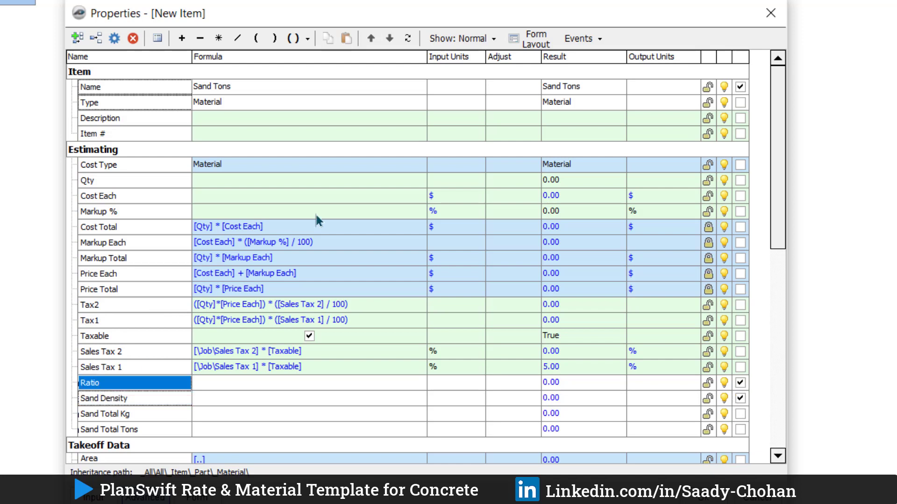
click(371, 38)
click(372, 38)
click(371, 39)
click(372, 38)
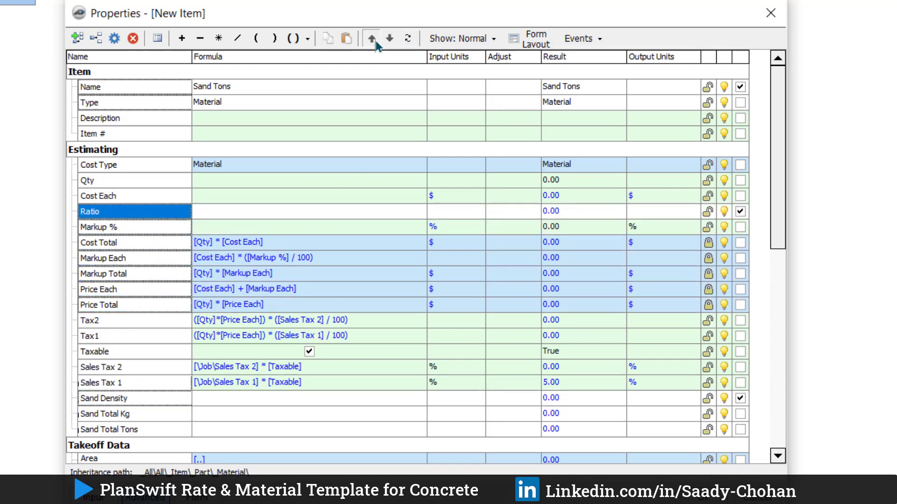
click(372, 38)
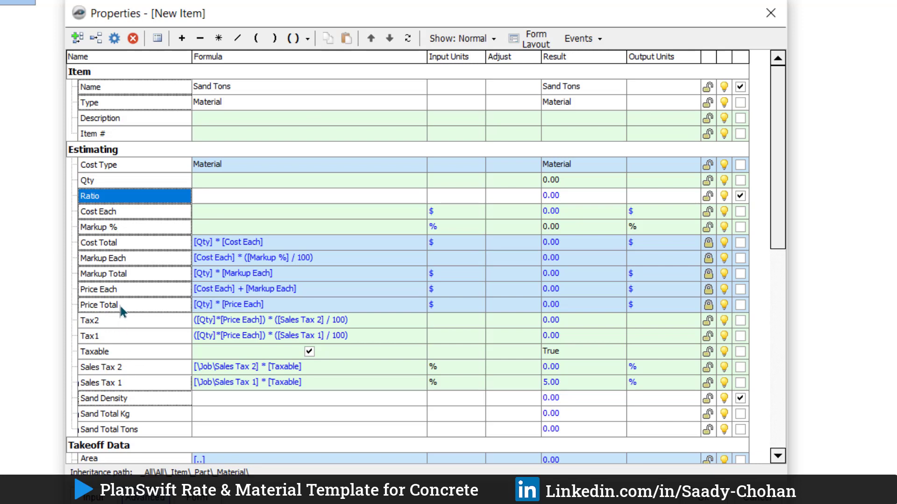
Move Sand Density, Sand Total Kg and Sand Total Tons up so they follow Ratio in that order.
click(111, 404)
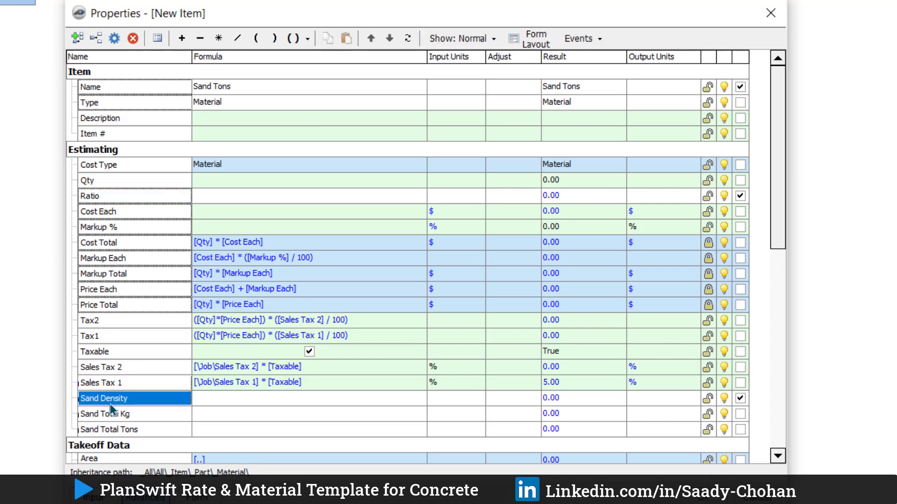
click(370, 38)
click(371, 38)
click(112, 414)
click(370, 39)
click(371, 38)
click(113, 429)
click(371, 38)
click(371, 38)
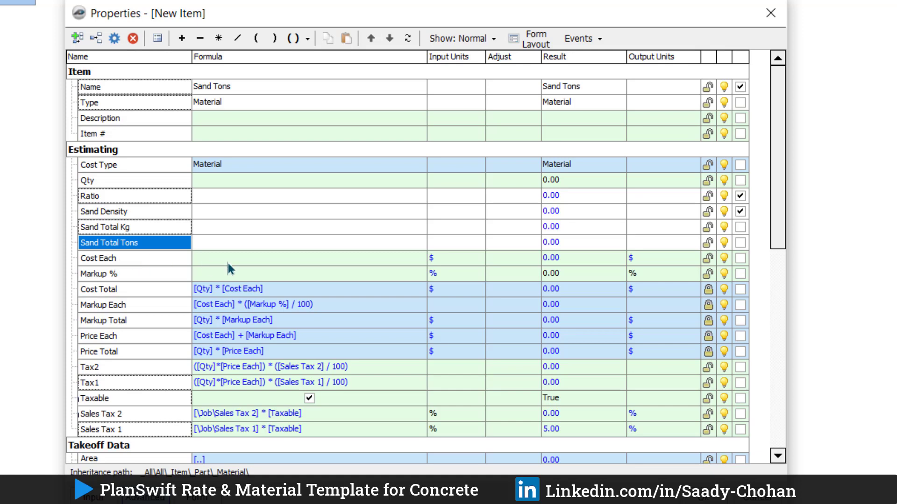
Mark Cost Each and Markup % as input properties and check the resulting Sand Tons form.
click(740, 258)
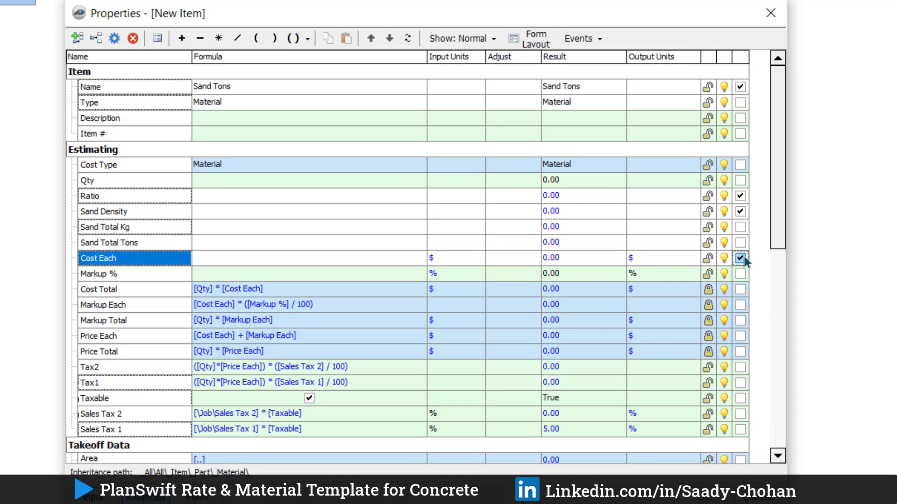
click(740, 274)
click(195, 497)
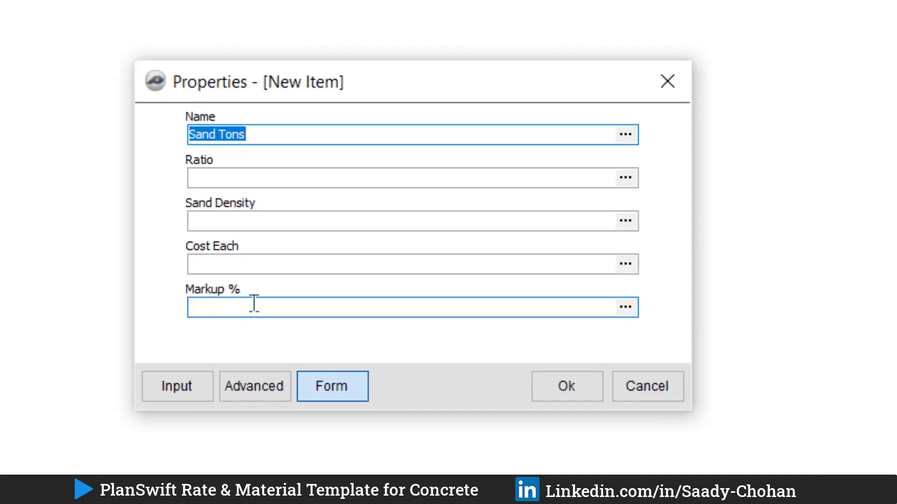
click(262, 391)
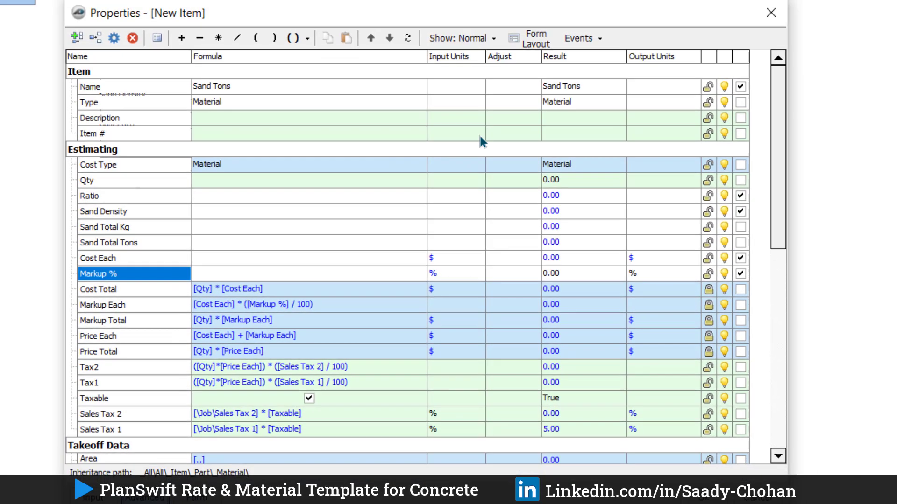
In the form layout, show units for Ratio, Markup %, Sand Density and Cost Each.
click(524, 50)
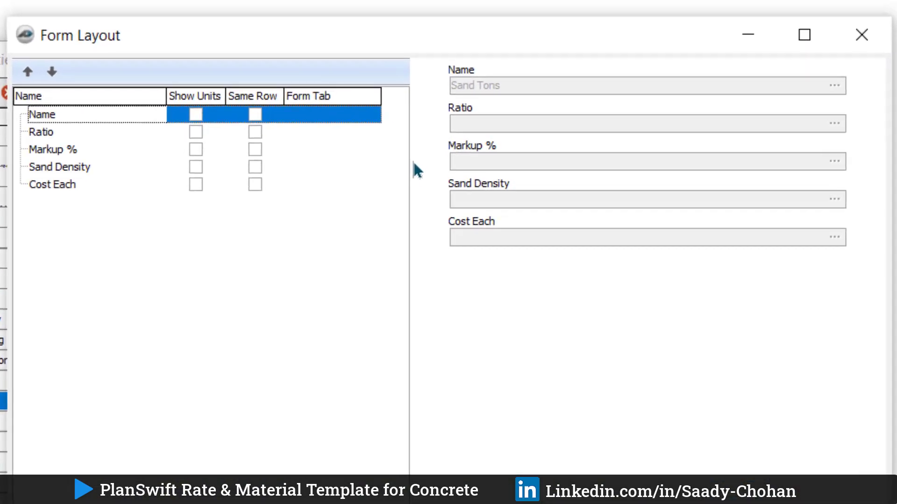
click(196, 136)
click(196, 149)
click(196, 184)
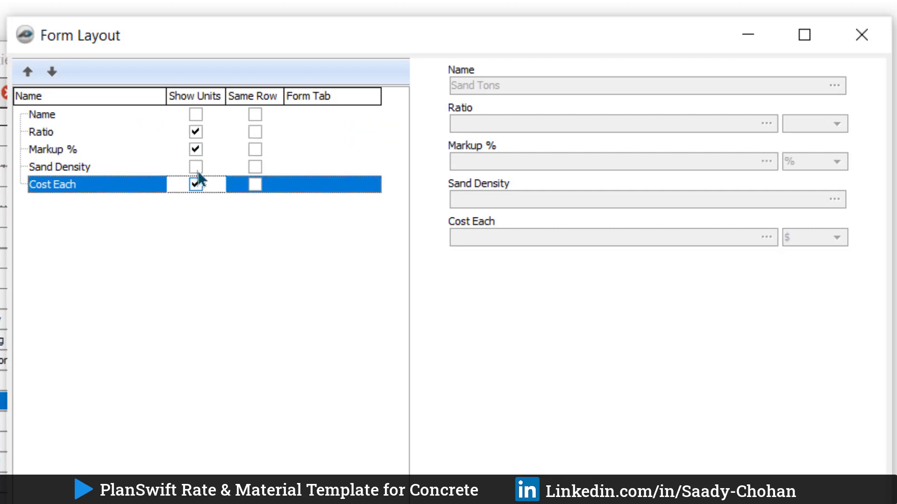
click(196, 167)
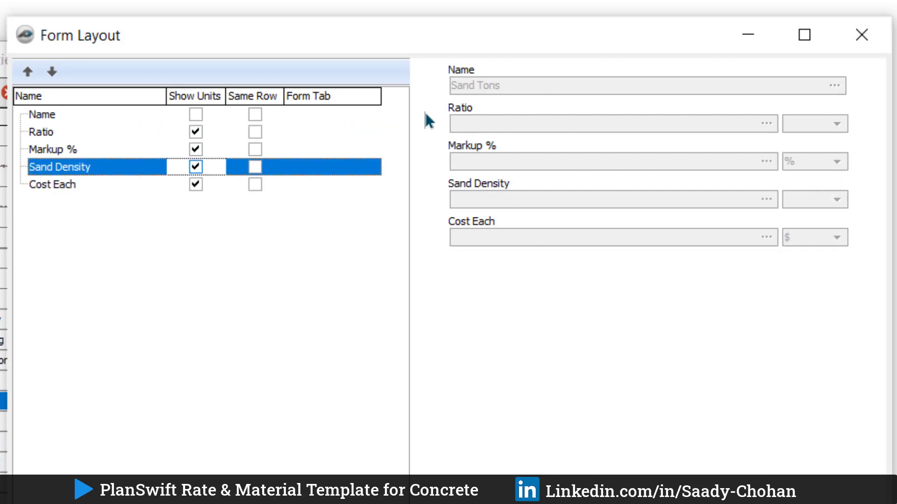
Reorder the form fields to Name, Ratio, Sand Density, Cost Each, Markup % and save the layout.
click(42, 136)
click(48, 167)
click(28, 72)
click(52, 184)
click(28, 75)
click(708, 391)
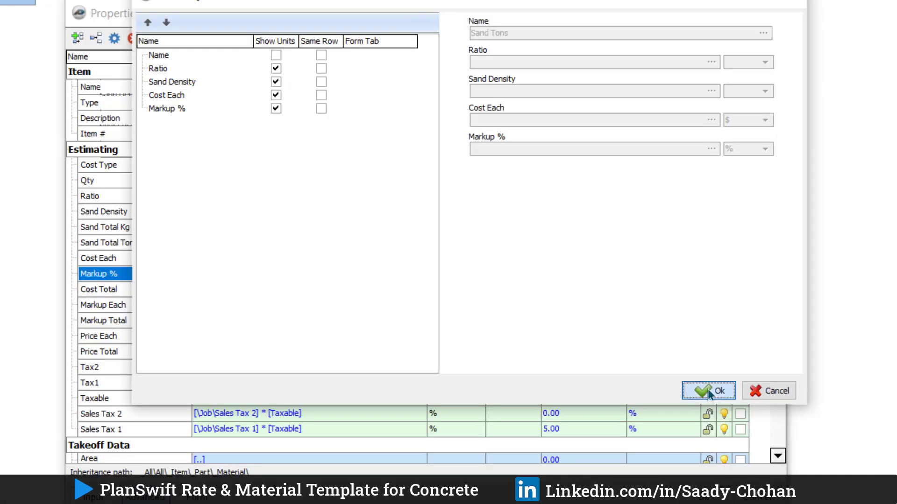
Review the fields of the rearranged Sand Tons form and return to its advanced properties.
click(206, 498)
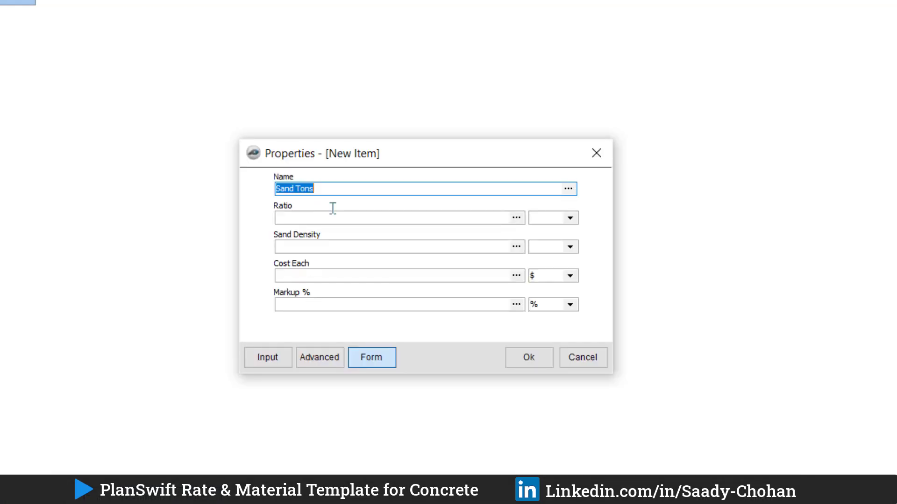
click(304, 217)
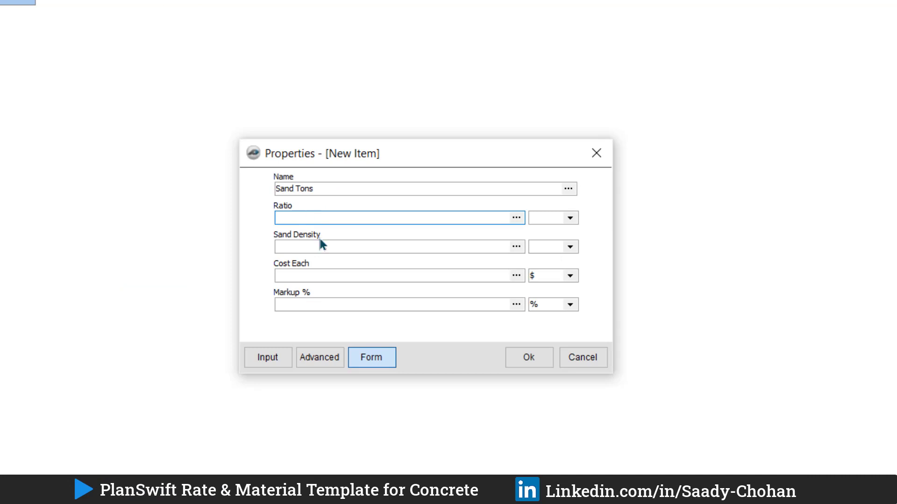
click(319, 276)
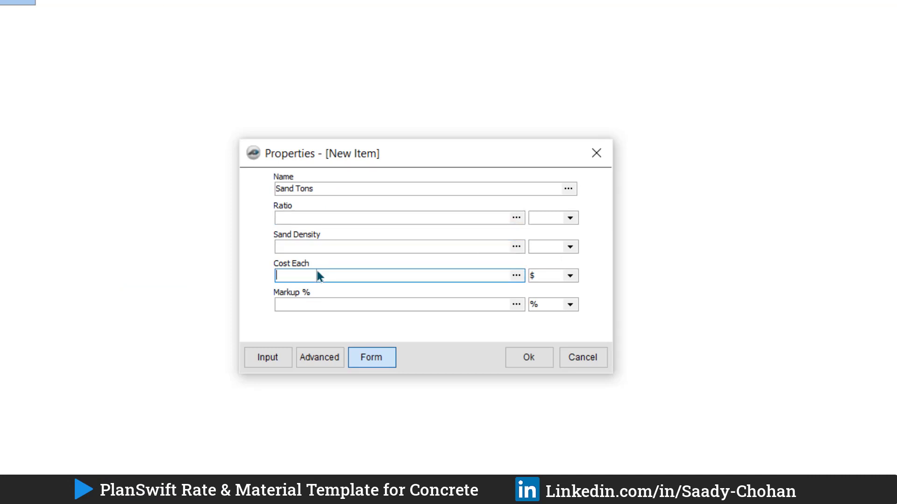
click(319, 306)
click(319, 357)
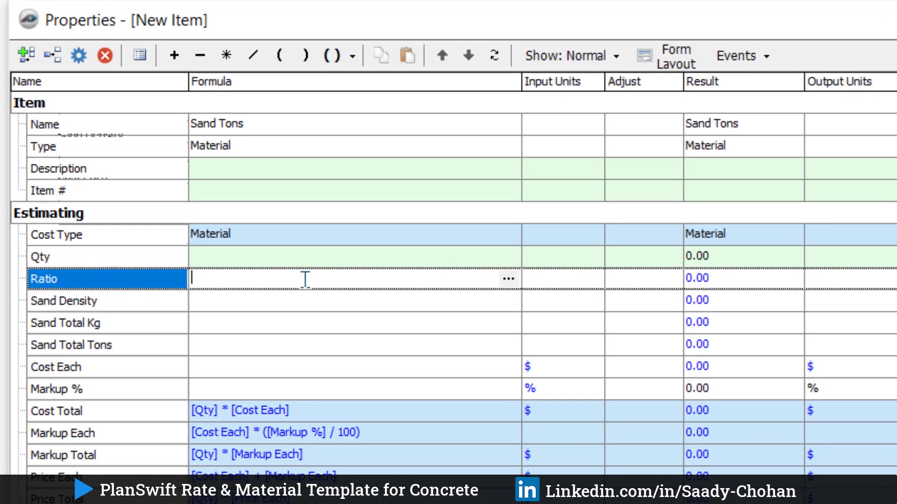
Set the Sand Tons part's Ratio formula to 1.5/5.5 and its Sand Density to 1550.
text(1.5)
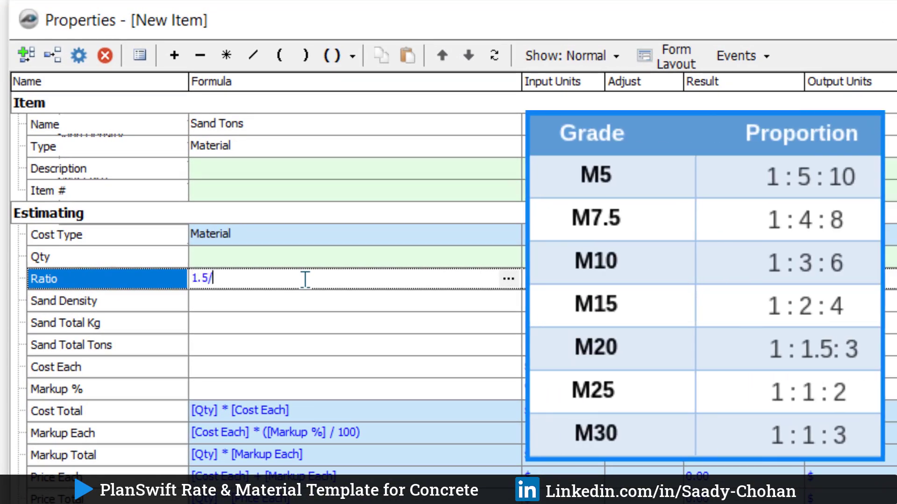
text(/5.5)
click(269, 305)
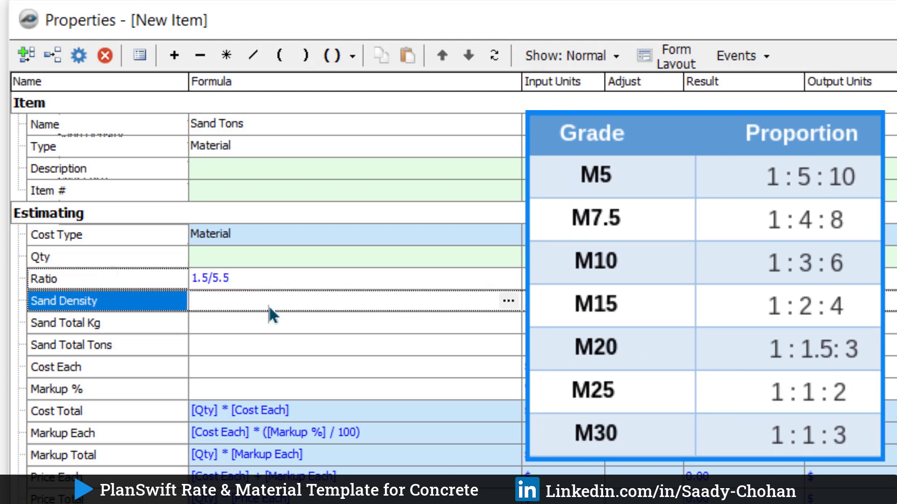
text(155)
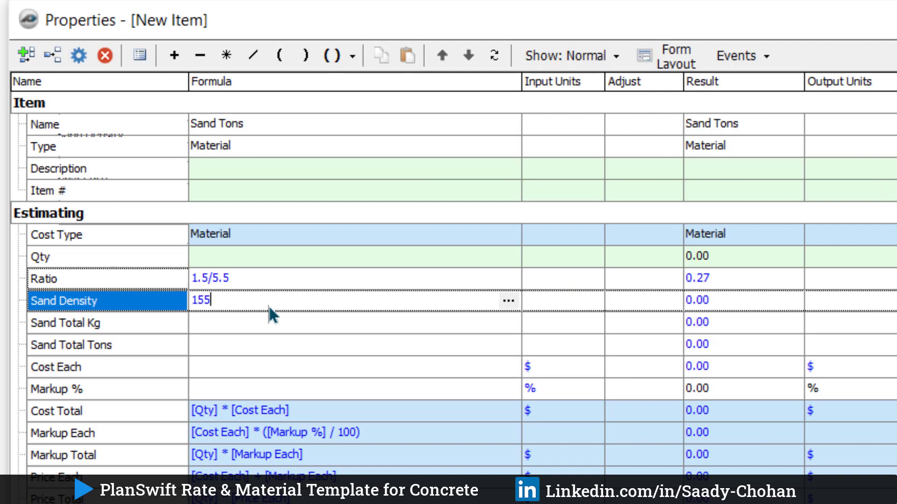
text(0)
click(213, 324)
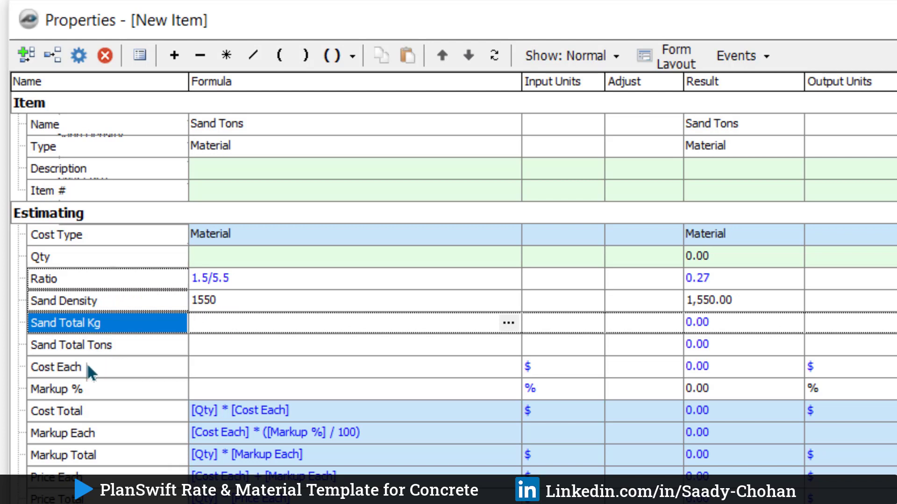
Set Cost Each to 50 and Markup % to 40, check the input form and return to the advanced properties.
click(225, 363)
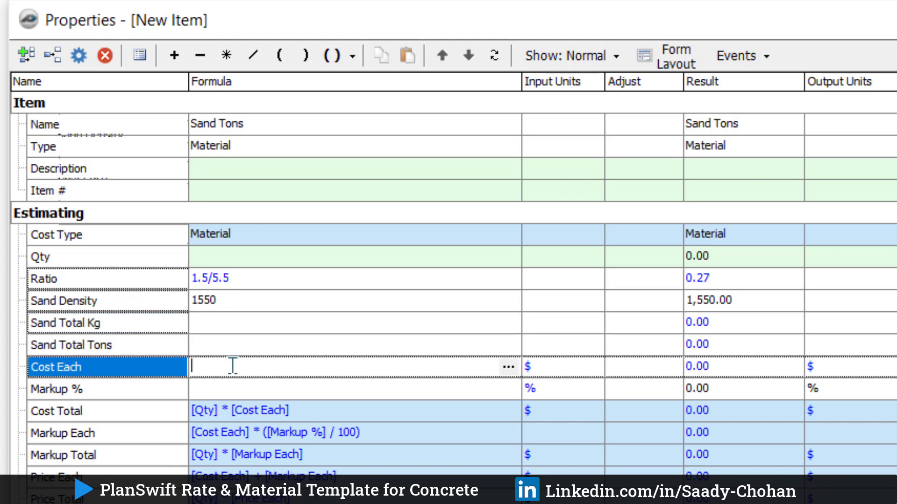
text(50)
click(236, 386)
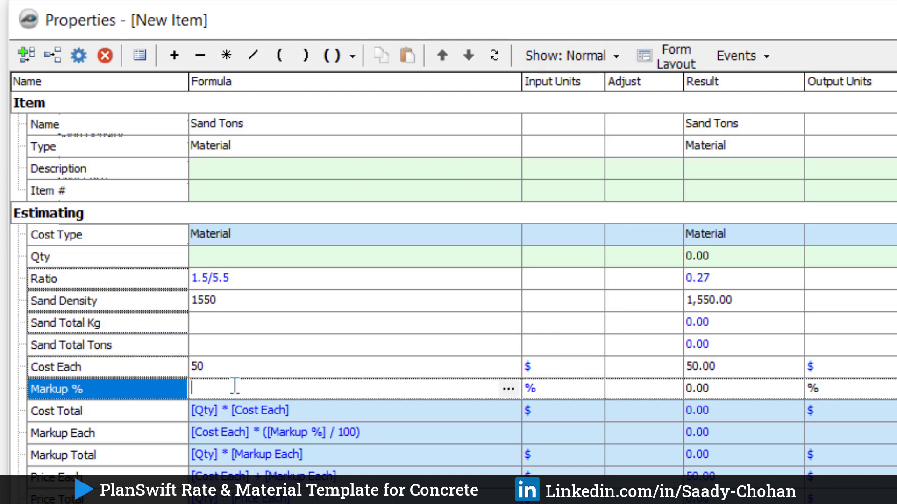
text(40)
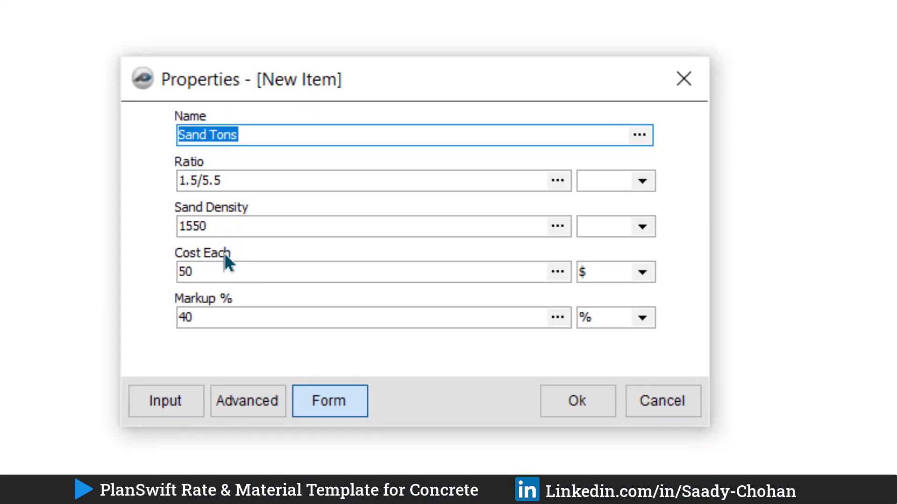
click(247, 400)
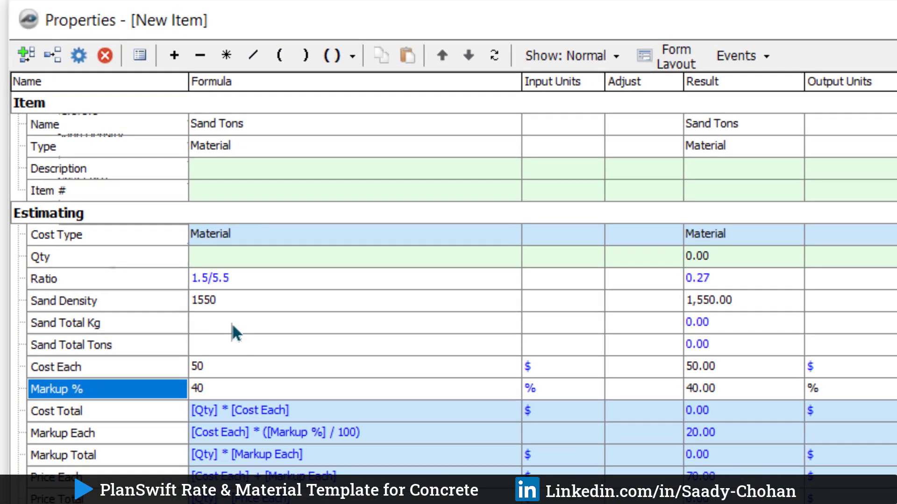
Build the Sand Total Kg formula as [Sand Density] * [Ratio].
click(83, 201)
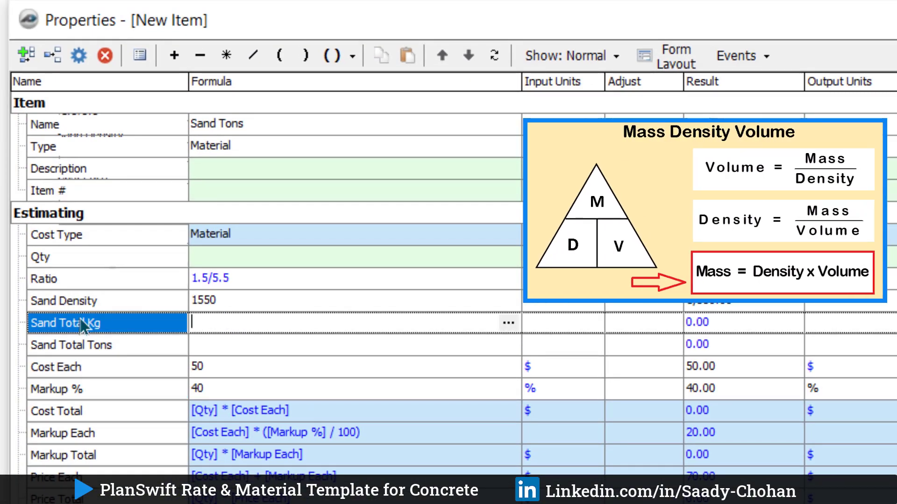
drag(70, 303, 207, 322)
click(229, 59)
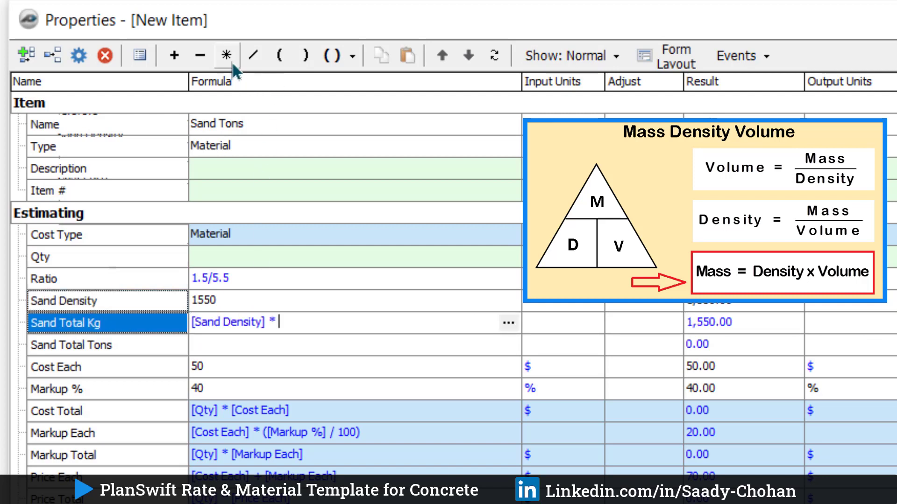
drag(84, 281, 312, 323)
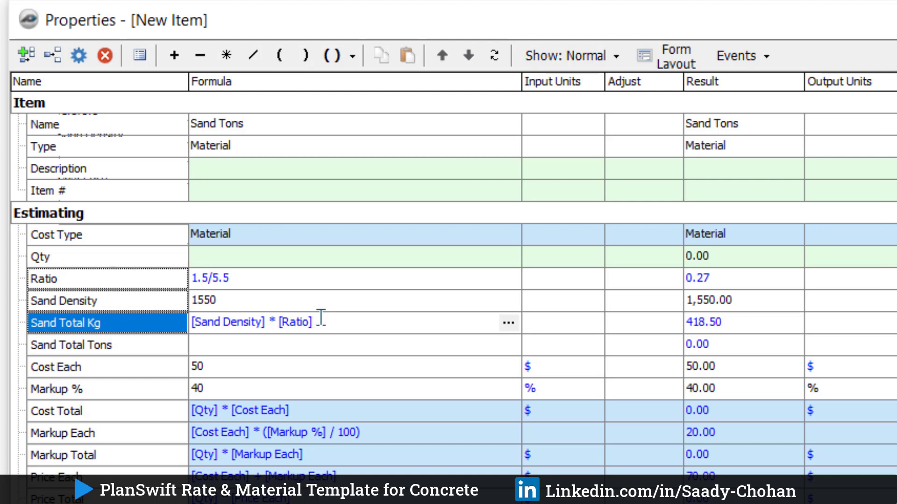
Define Sand Total Tons with the formula [Sand Total Kg] / 1000.
drag(124, 330, 211, 344)
click(253, 55)
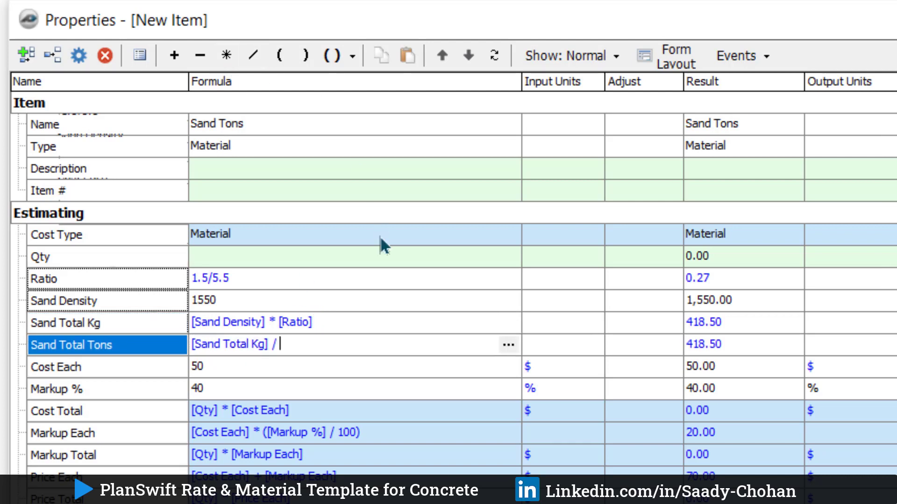
text(1000)
key(Return)
Set the Qty formula to [Sand Total Tons] * [..\Qty], inserting the relative-path Qty of the parent Concrete template.
click(211, 257)
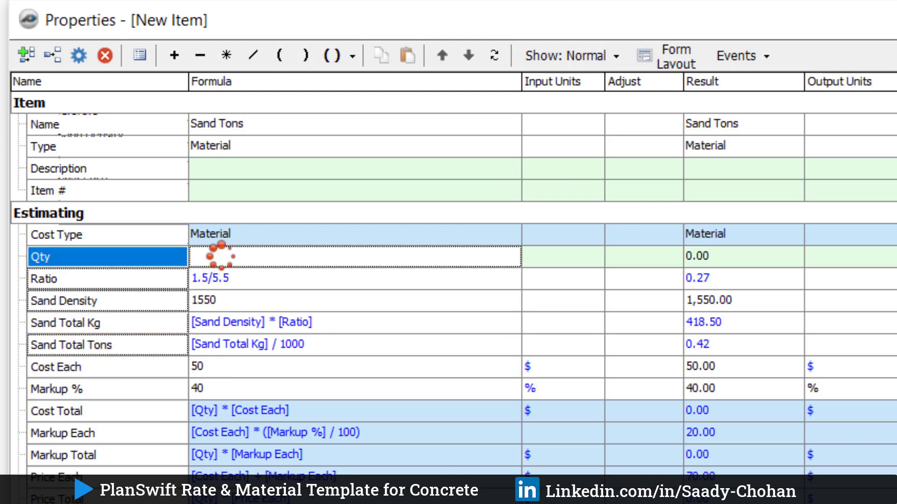
text([Sand Total Tons])
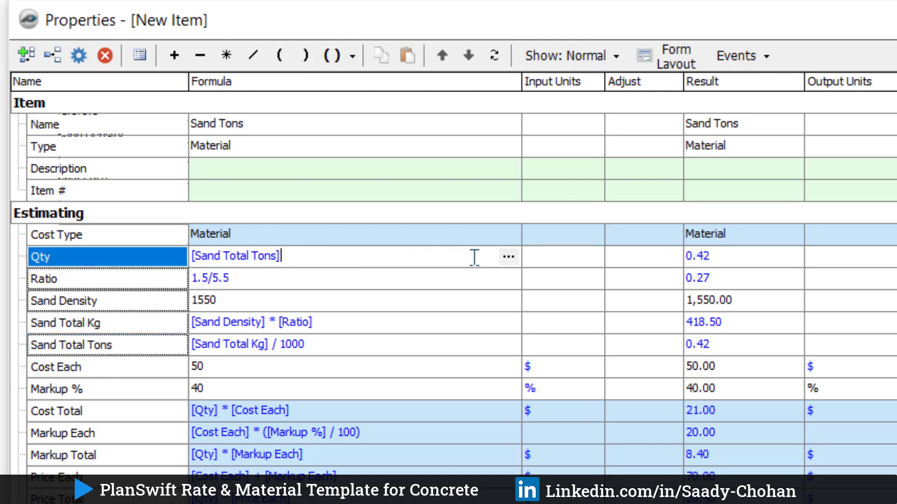
click(508, 258)
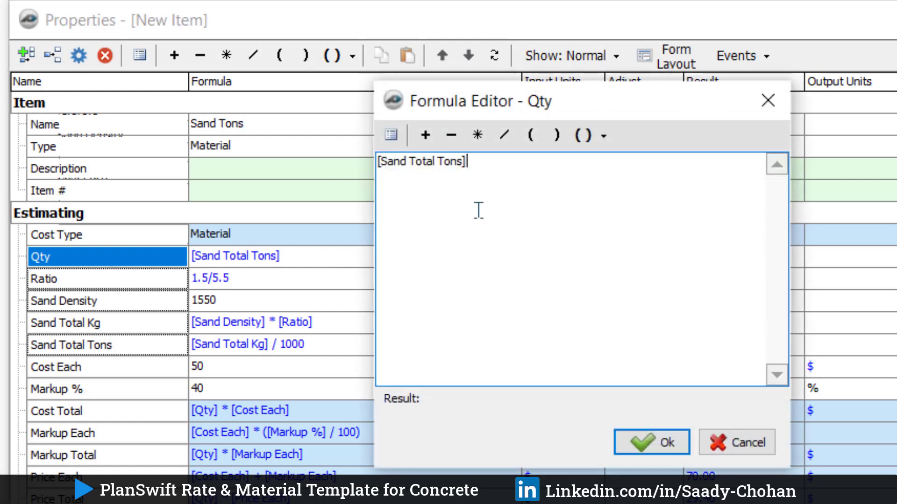
click(469, 139)
click(390, 136)
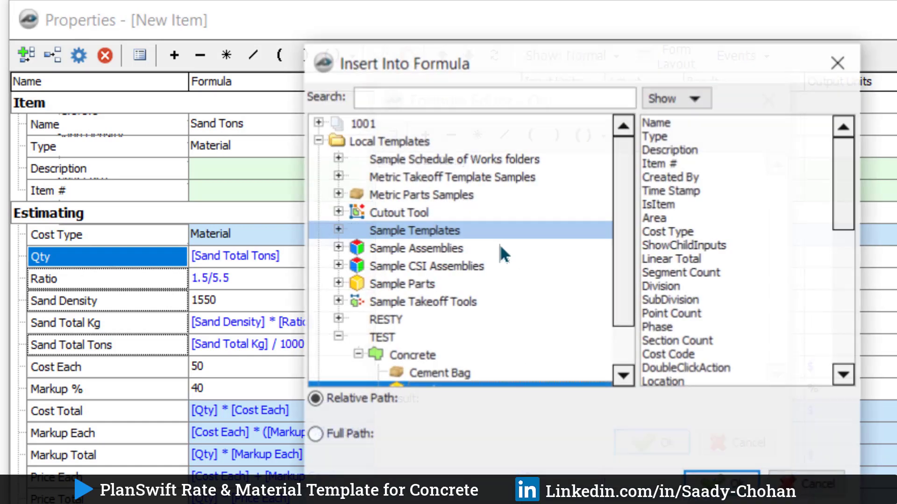
click(391, 356)
scroll(392, 324, down, 1)
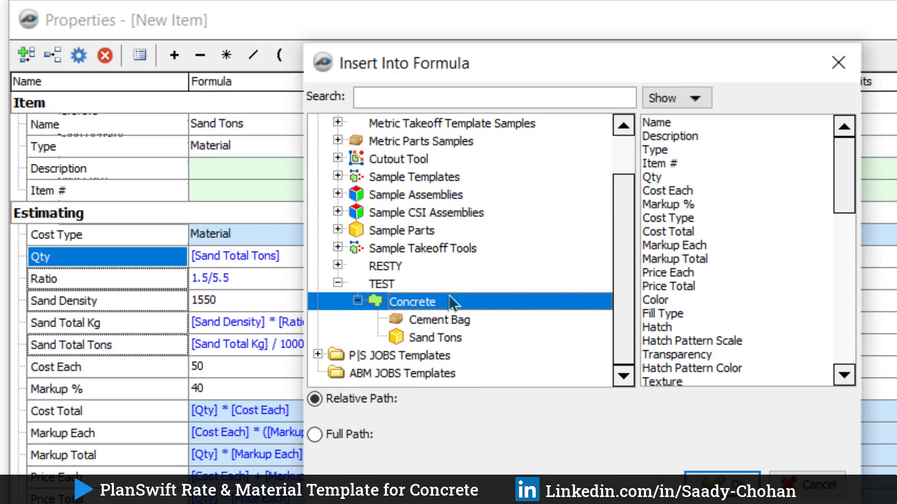
click(656, 178)
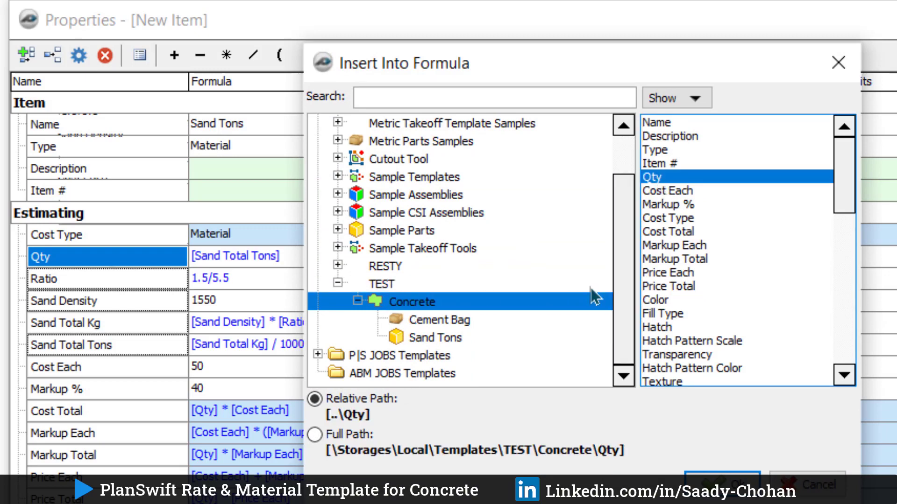
click(719, 483)
click(665, 445)
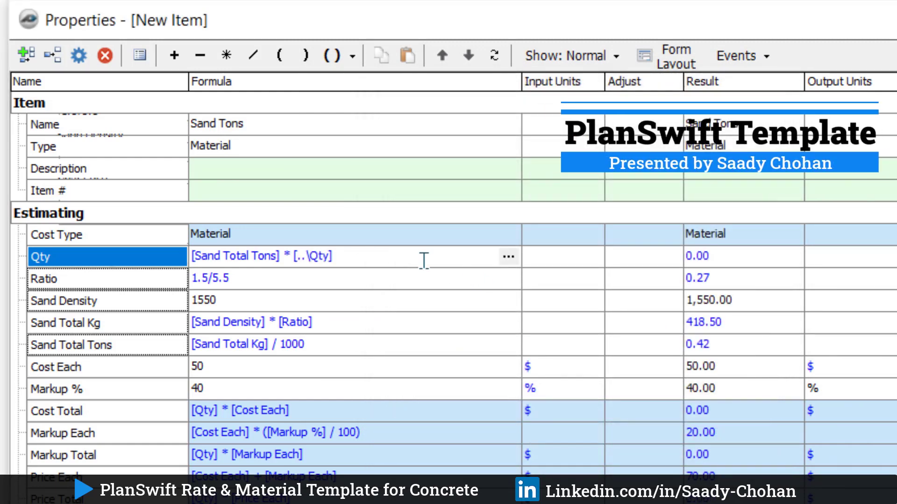
Assign EA input units to Qty, Ratio, Sand Density, Sand Total Kg and Sand Total Tons, and save the Sand Tons part.
click(584, 263)
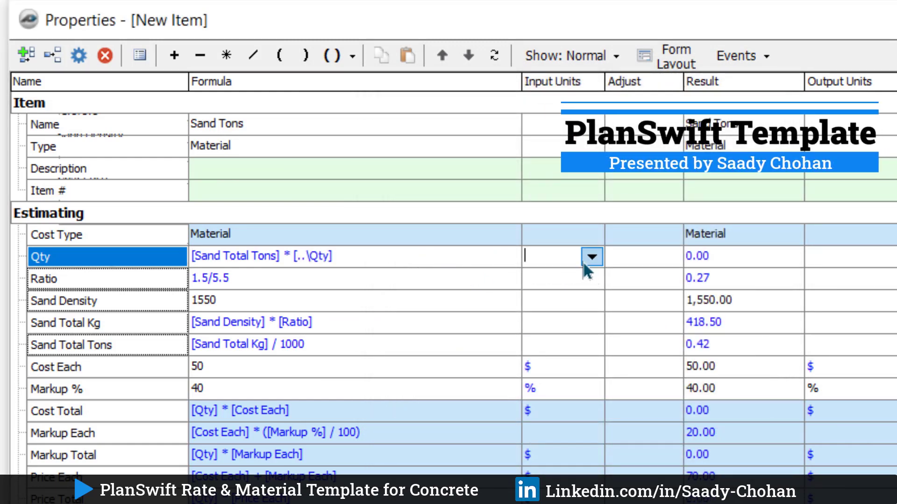
click(592, 256)
click(534, 343)
key(ctrl+c)
click(549, 280)
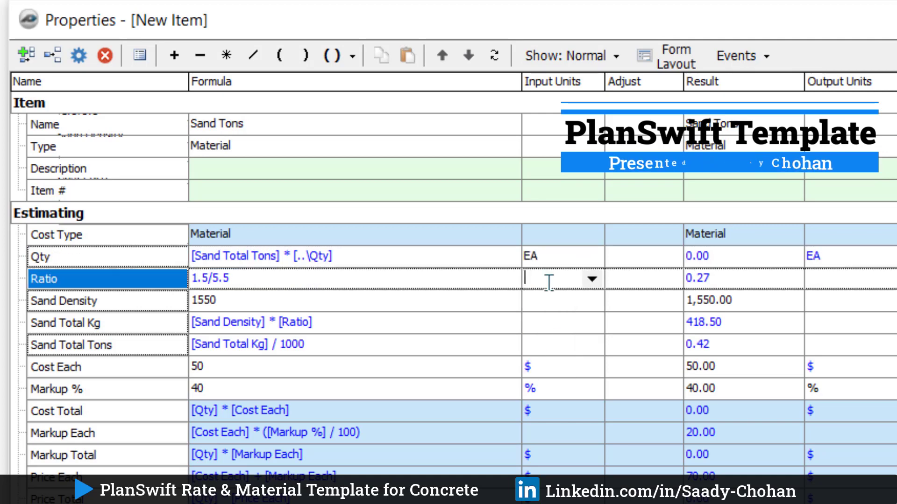
key(ctrl+v)
click(542, 299)
key(ctrl+v)
click(538, 322)
key(ctrl+v)
click(537, 345)
key(ctrl+v)
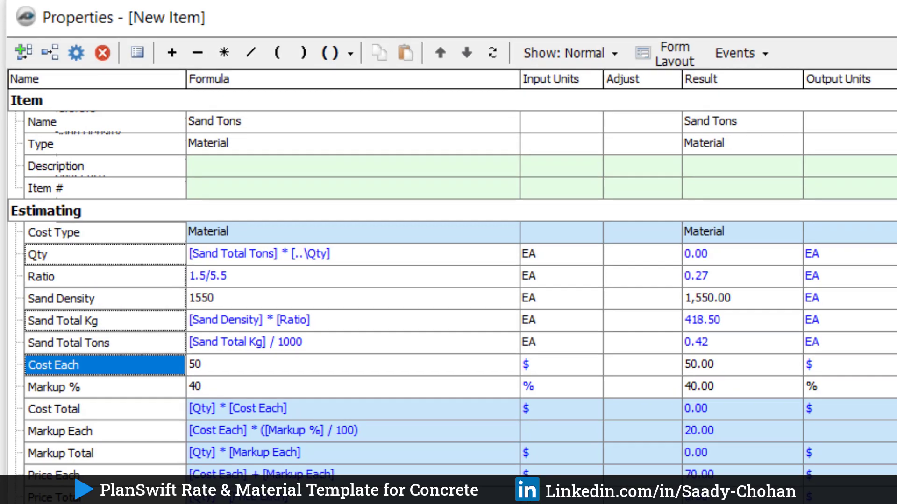
click(342, 413)
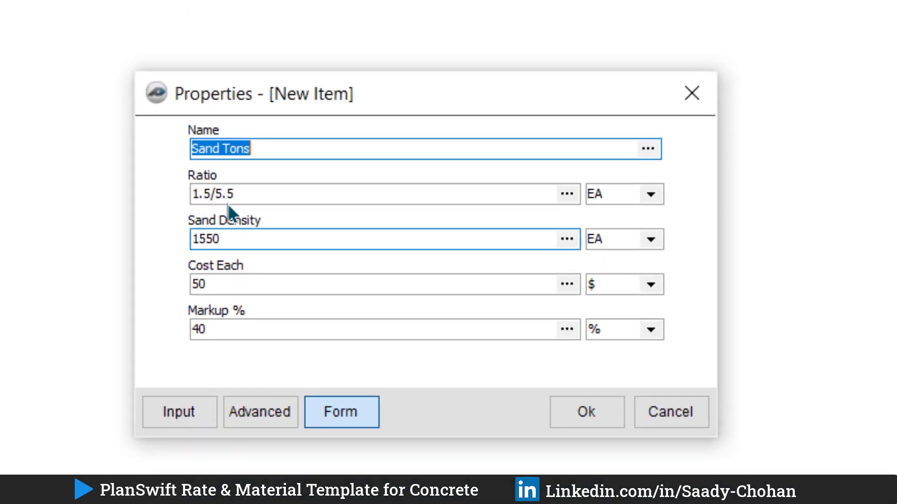
click(575, 411)
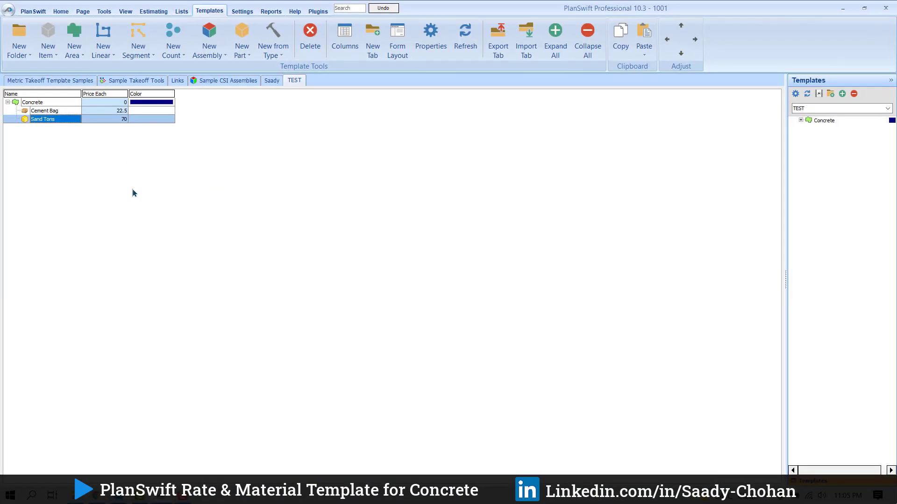
Add a new part under the Concrete area template and name it Gravel.
click(76, 104)
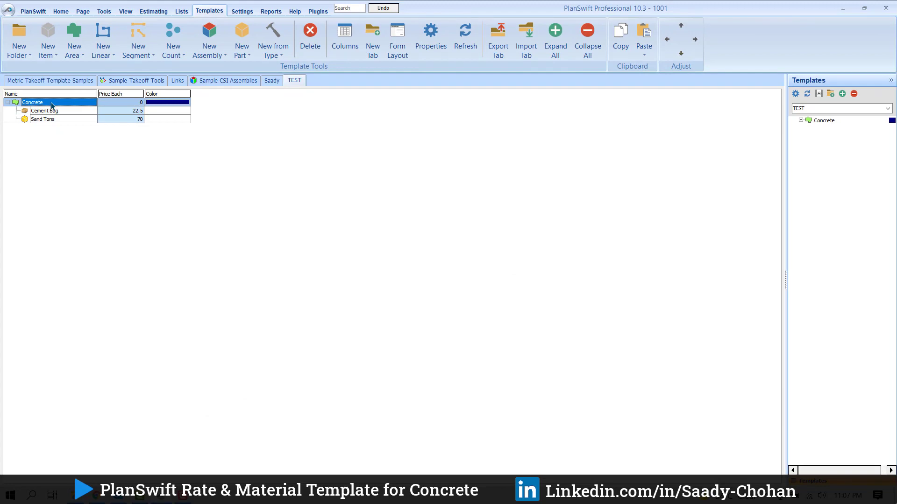
click(236, 57)
click(248, 68)
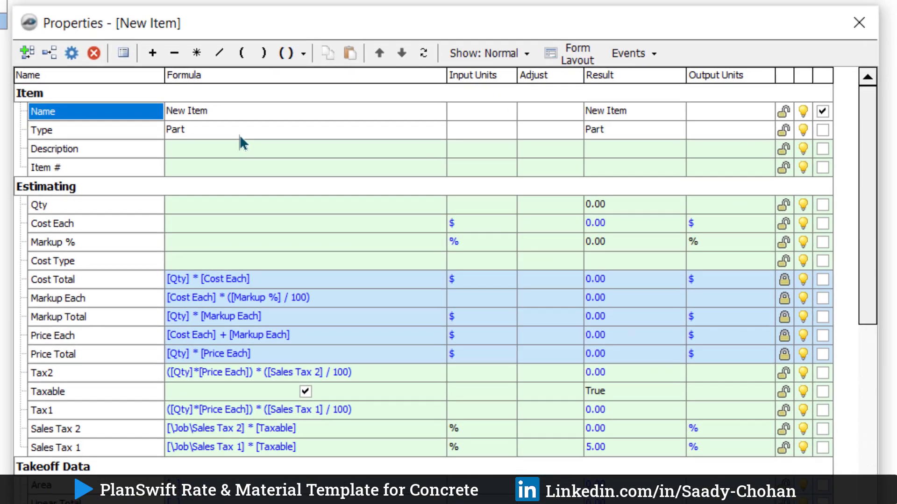
click(241, 113)
drag(260, 114, 136, 112)
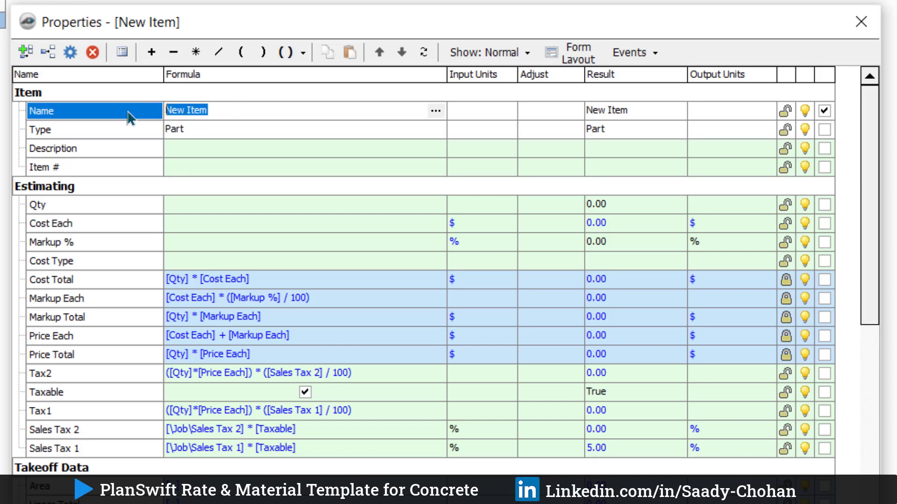
text(Gravel)
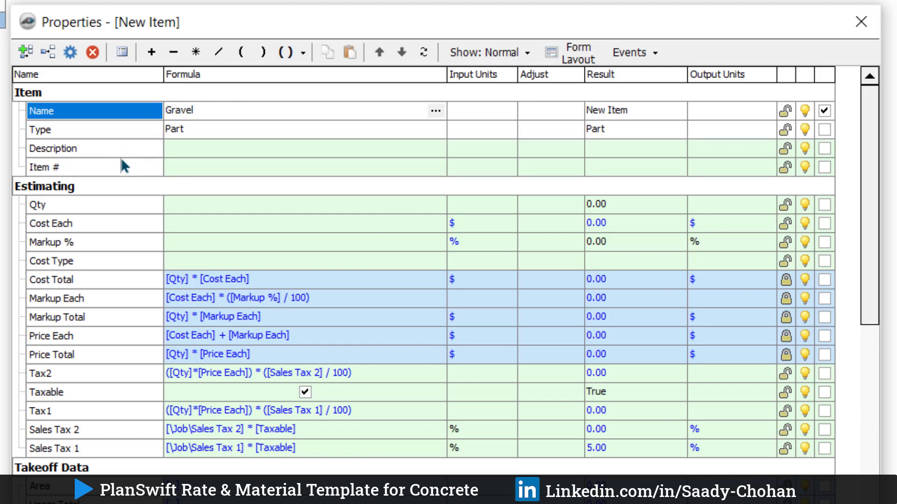
Set the Gravel part's item type to Material.
click(260, 122)
drag(260, 122, 132, 118)
text(Material)
key(Return)
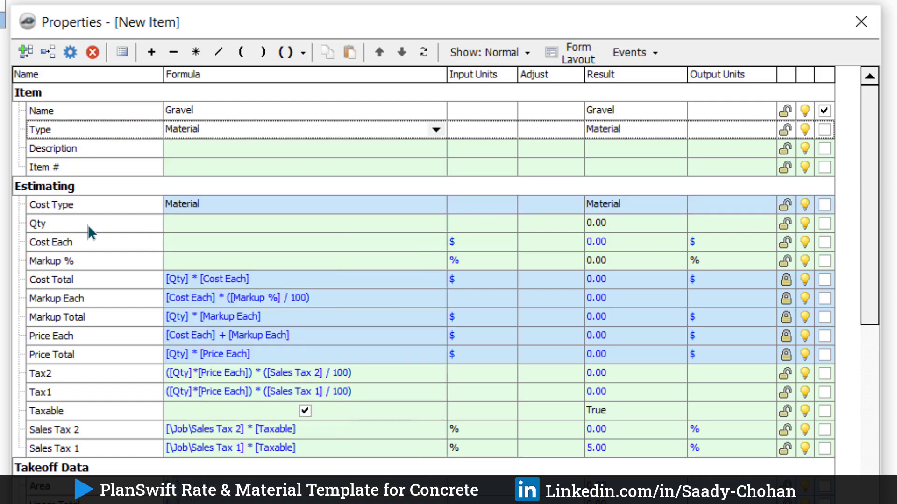
Add two number properties, Ratio and Gravel Density, to the Gravel part's Estimating group.
click(72, 187)
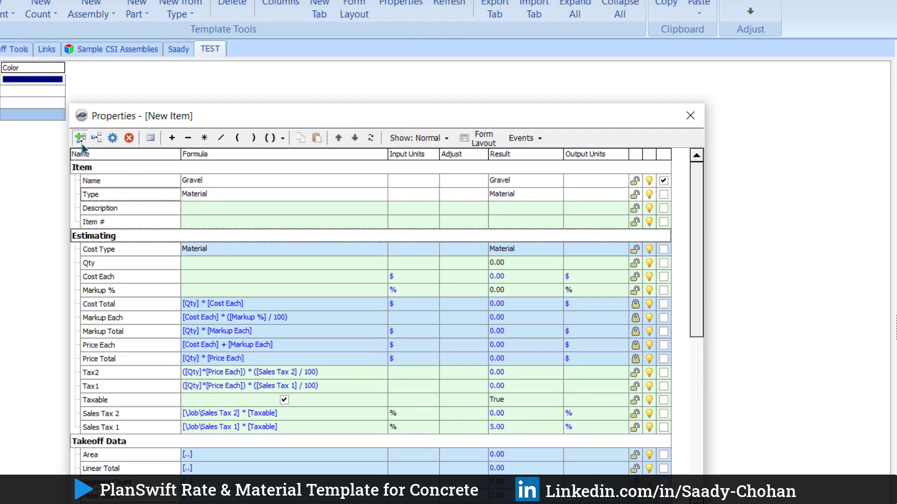
click(68, 118)
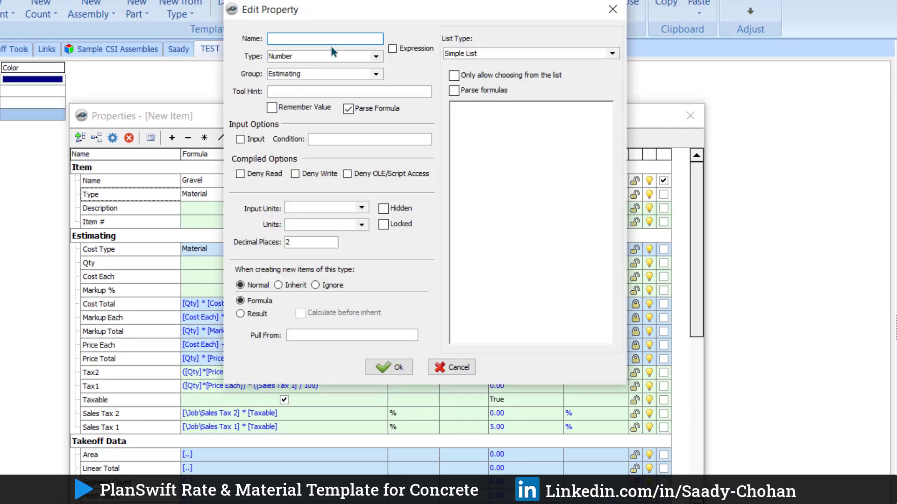
text(Ratio)
click(407, 366)
click(81, 138)
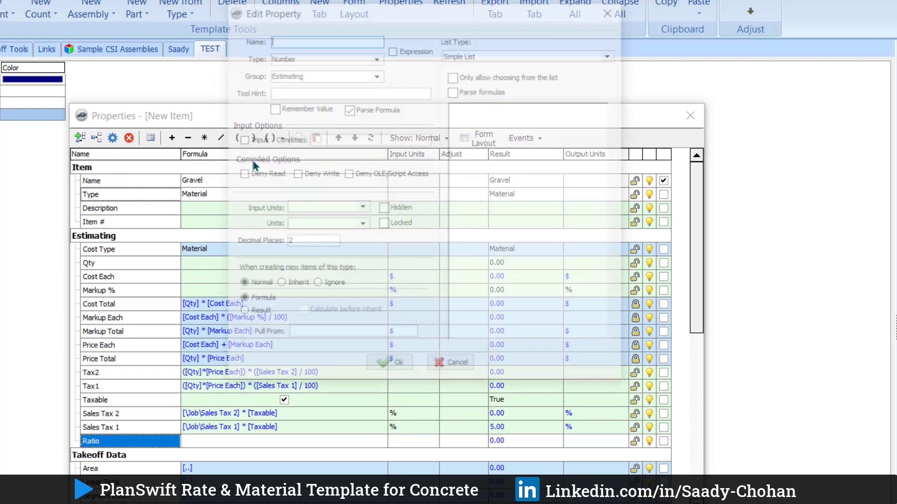
text(Gr)
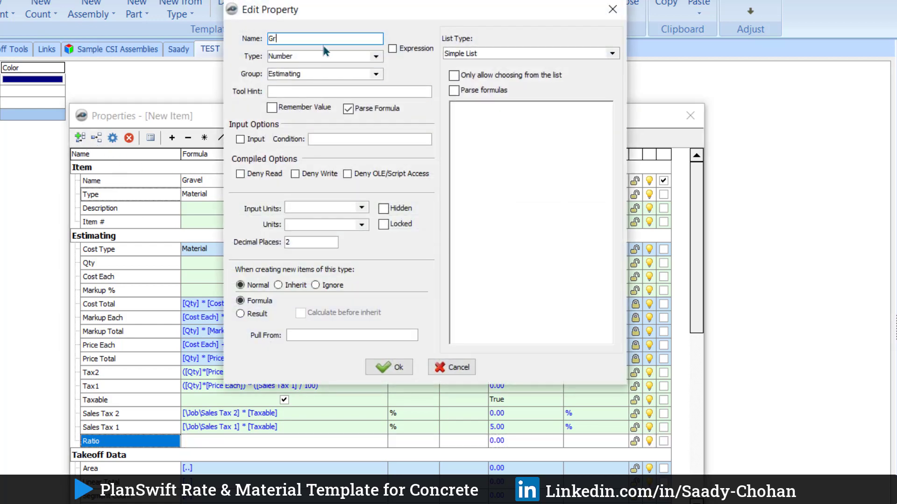
text(avel Density)
click(389, 367)
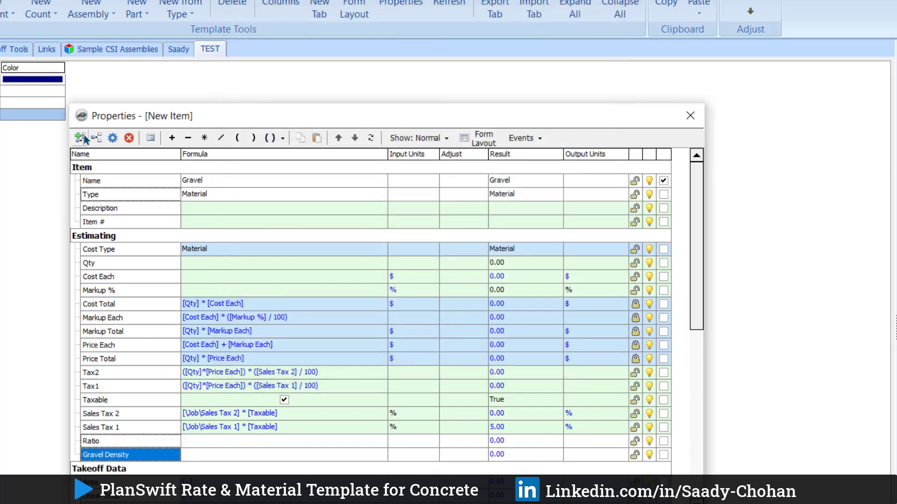
Add a number property named Gravel Total KG to the Gravel part's Estimating group.
click(84, 138)
text(Gravel T)
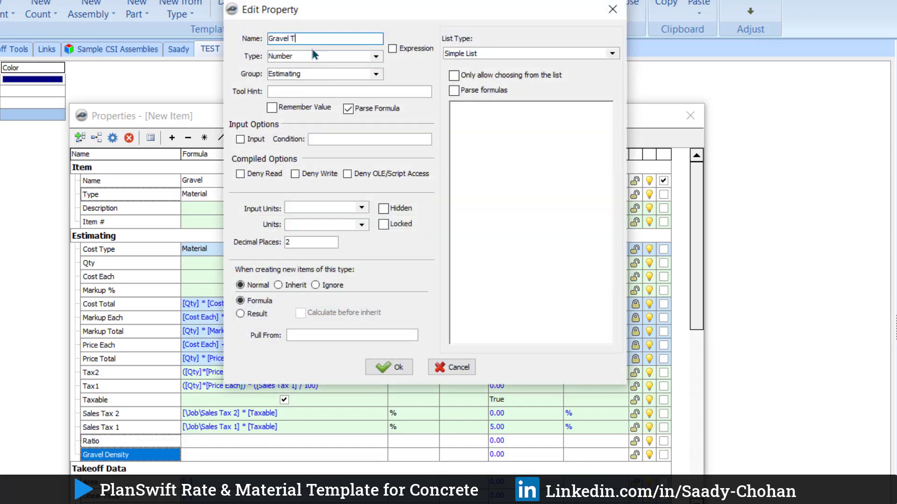
text(otal KG)
click(396, 367)
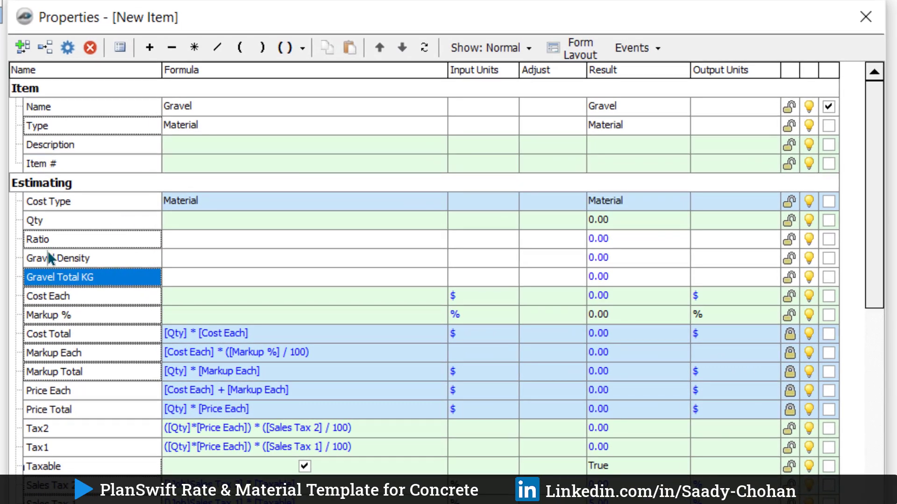
Mark Ratio, Gravel Density, Cost Each and Markup % as inputs on the Gravel part's form and preview the form.
click(829, 239)
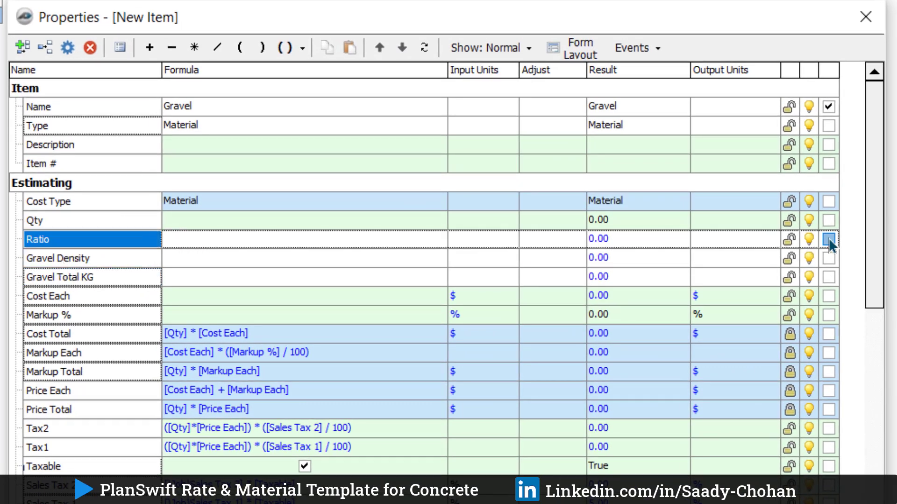
click(828, 238)
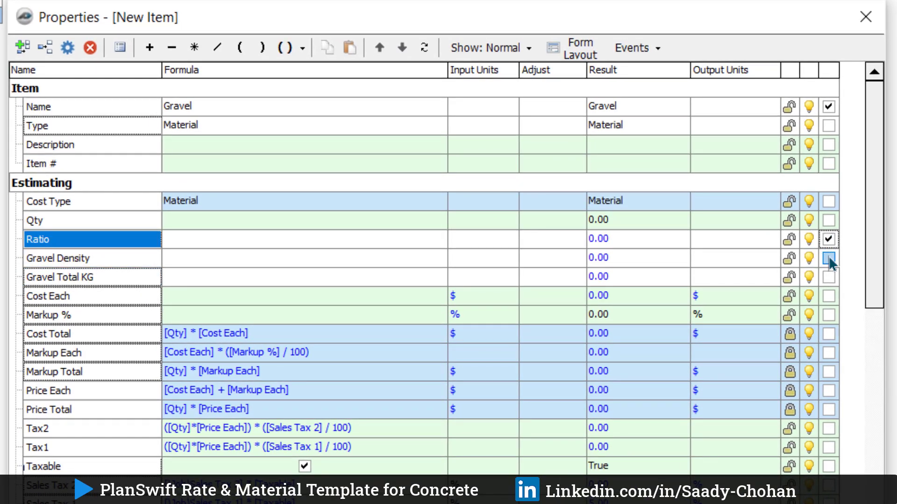
click(829, 259)
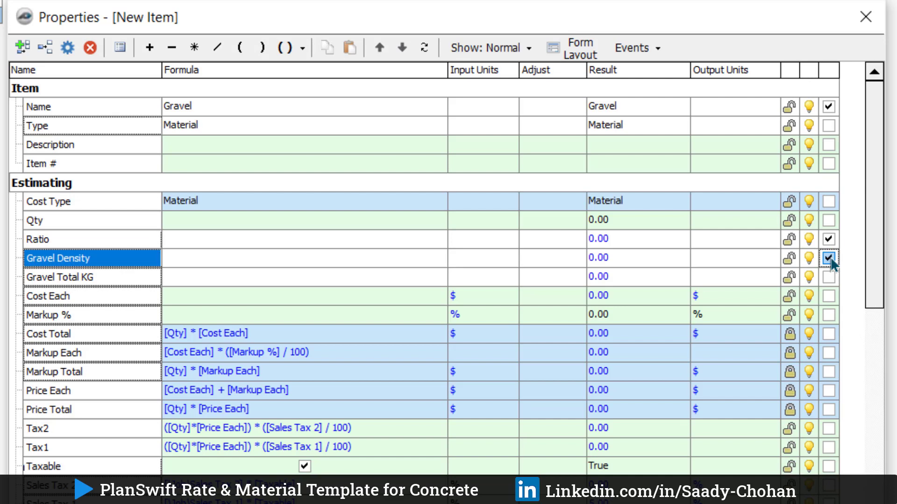
click(828, 296)
click(828, 316)
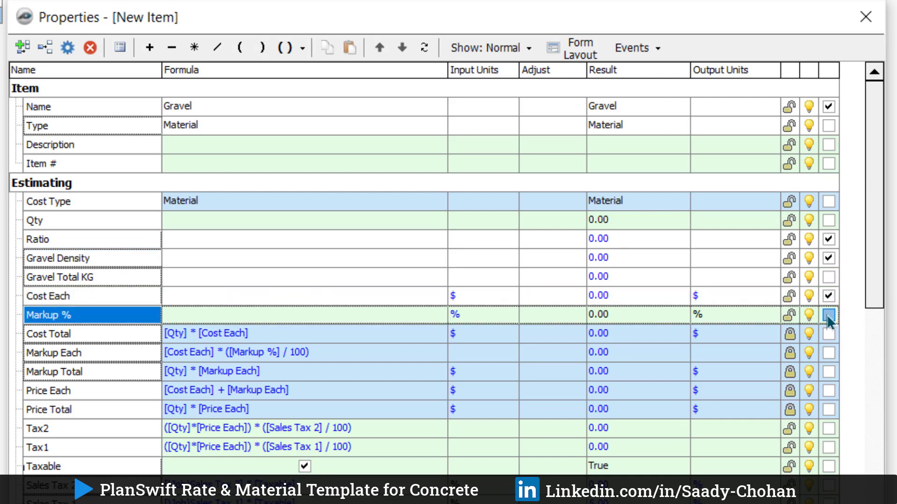
click(169, 503)
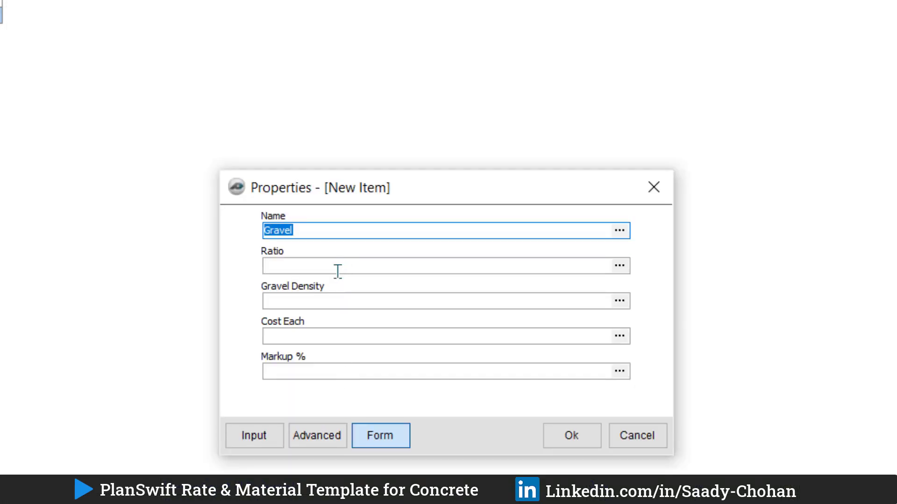
Reorder the Gravel part's form layout as Name, Ratio, Gravel Density, Cost Each, Markup %.
click(330, 436)
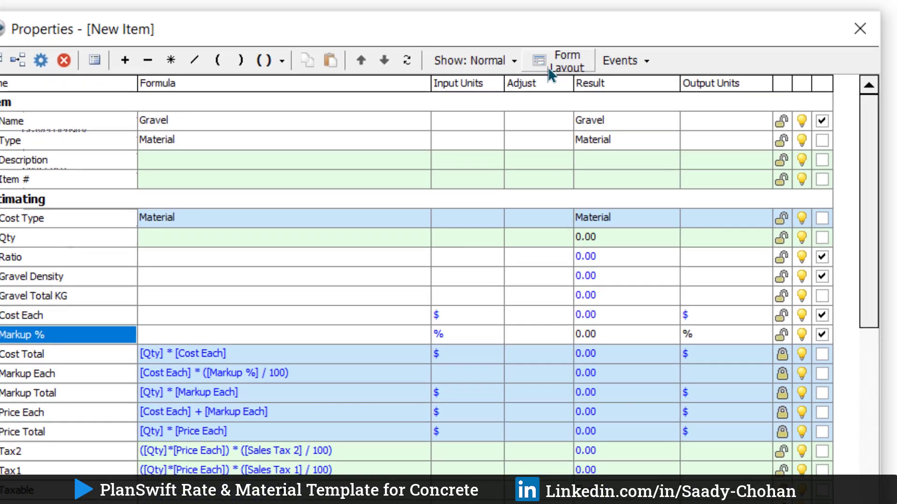
click(558, 50)
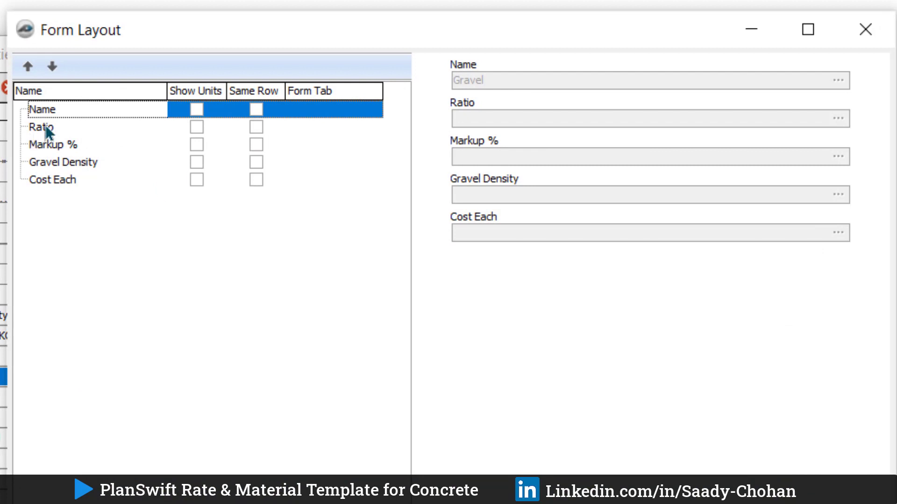
click(43, 162)
click(28, 67)
click(28, 66)
click(51, 67)
click(49, 179)
click(28, 67)
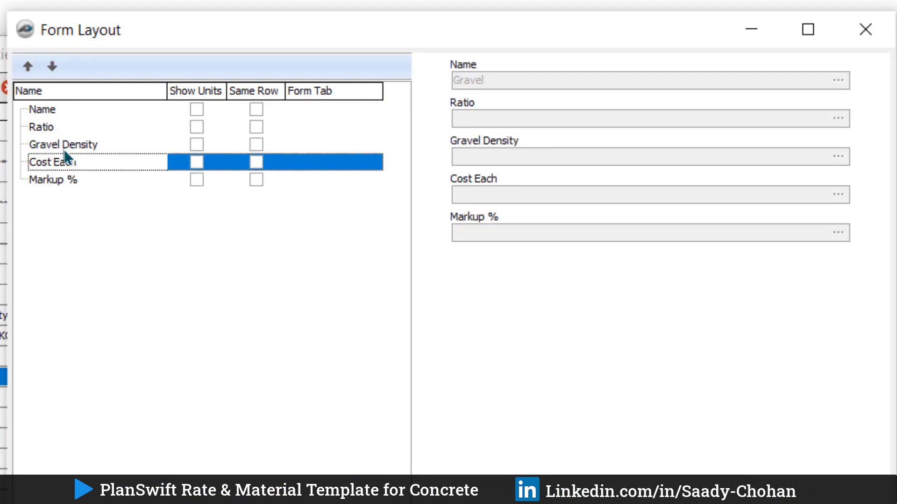
Show units on the form for Ratio, Gravel Density, Cost Each and Markup %, and accept the layout.
click(197, 127)
click(196, 144)
click(196, 162)
click(197, 180)
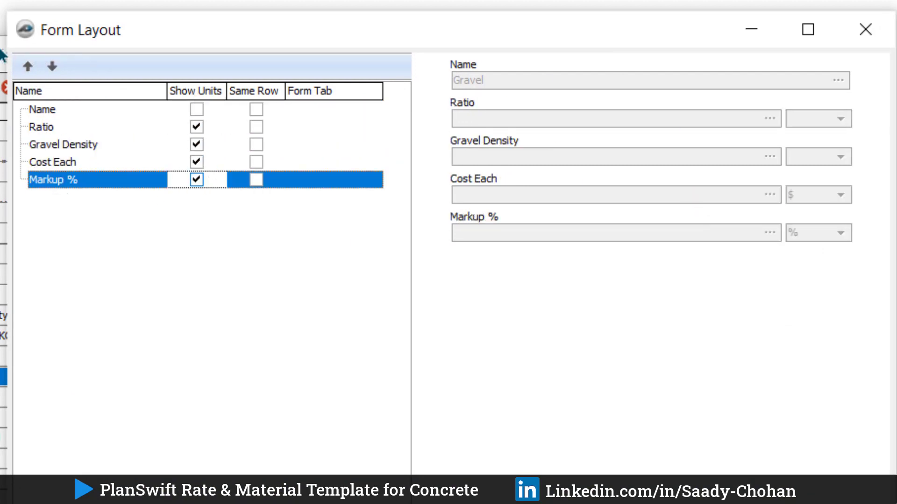
click(789, 480)
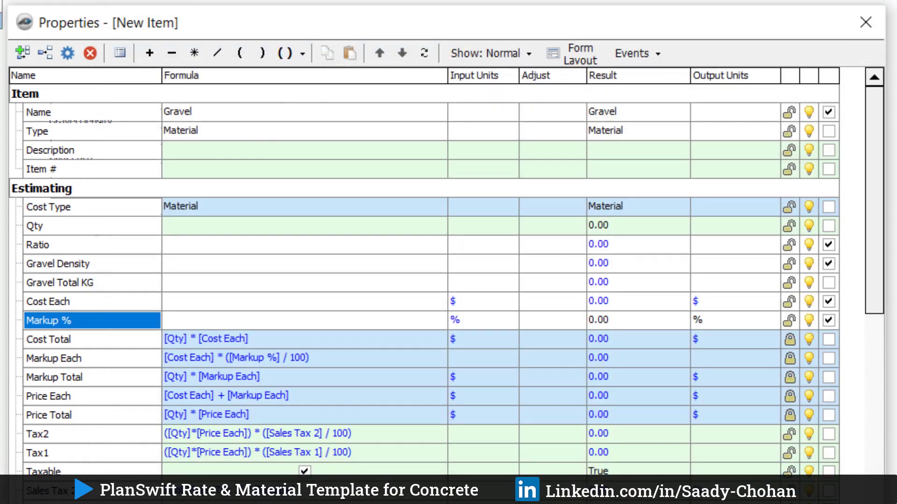
Check the input fields on the part's form, rename the part Gravel Tons, and return to its full property list.
click(170, 503)
click(283, 273)
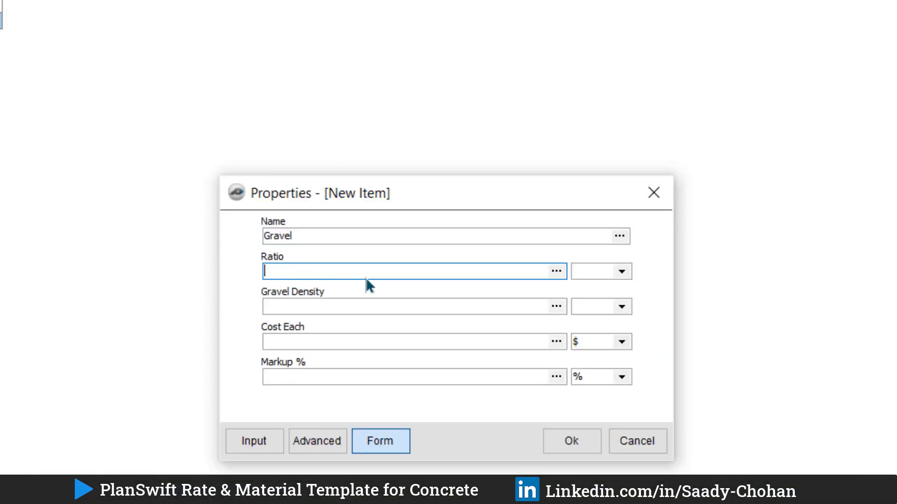
click(296, 307)
click(368, 346)
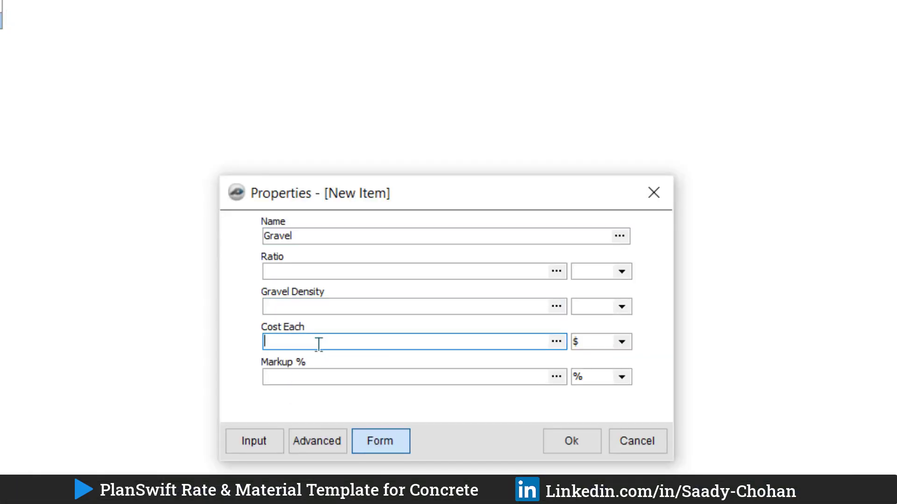
click(346, 380)
click(345, 238)
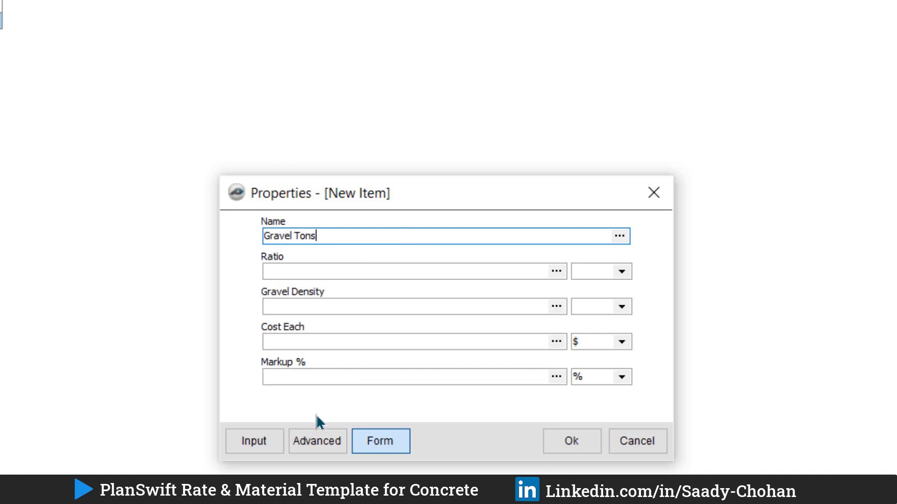
click(314, 441)
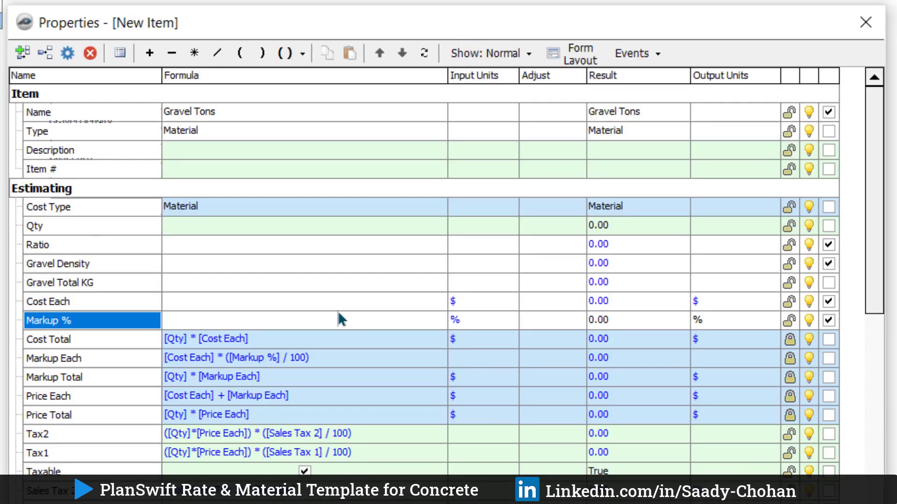
Set the Gravel Tons part's Ratio to 3/5.5 and its Gravel Density to 2800.
click(185, 245)
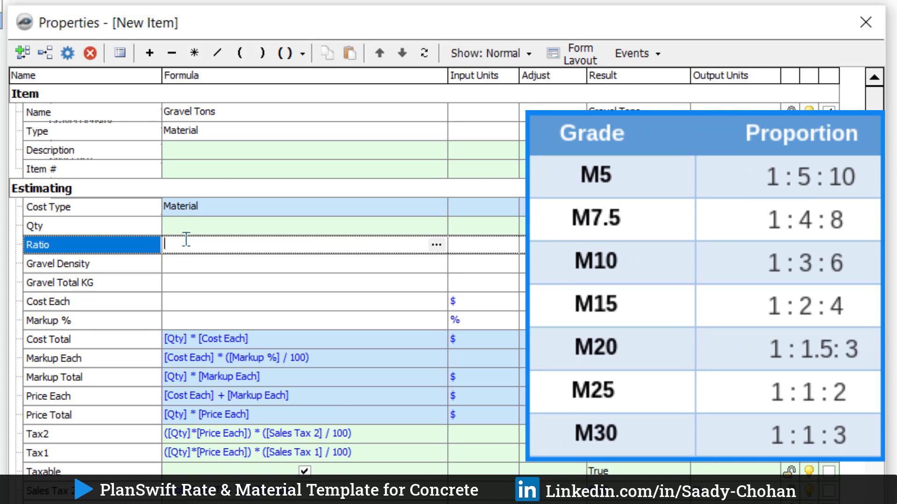
text(3/5.5)
click(200, 265)
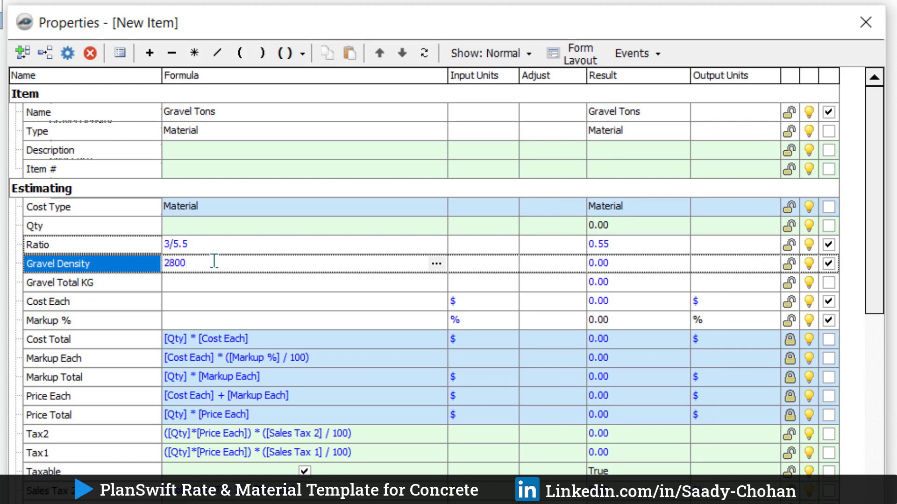
click(218, 282)
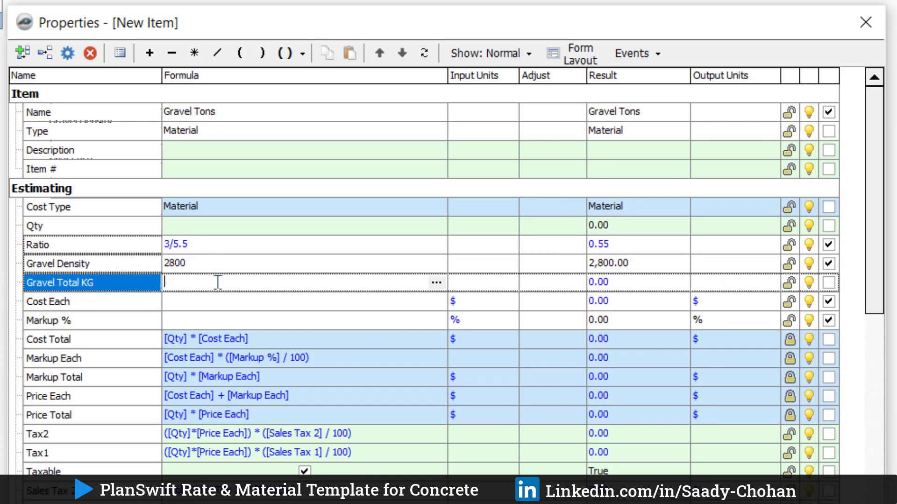
Set the Gravel Tons part's Cost Each to 85 and its Markup % to 40.
click(193, 305)
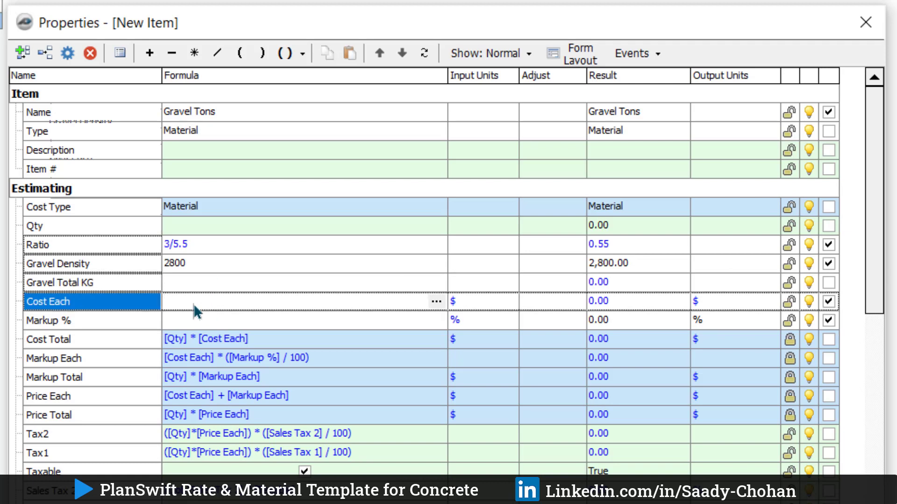
text(85)
click(179, 319)
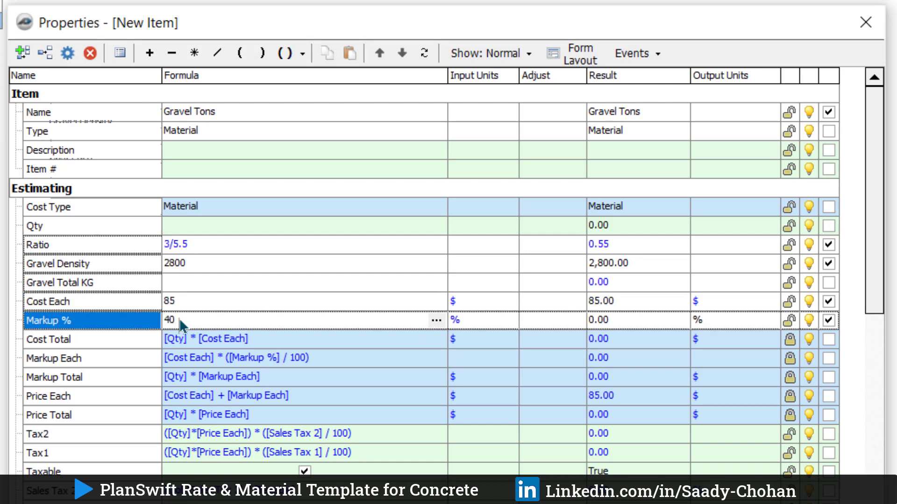
Set the Gravel Total KG formula to [Gravel Density] * [Ratio].
click(193, 283)
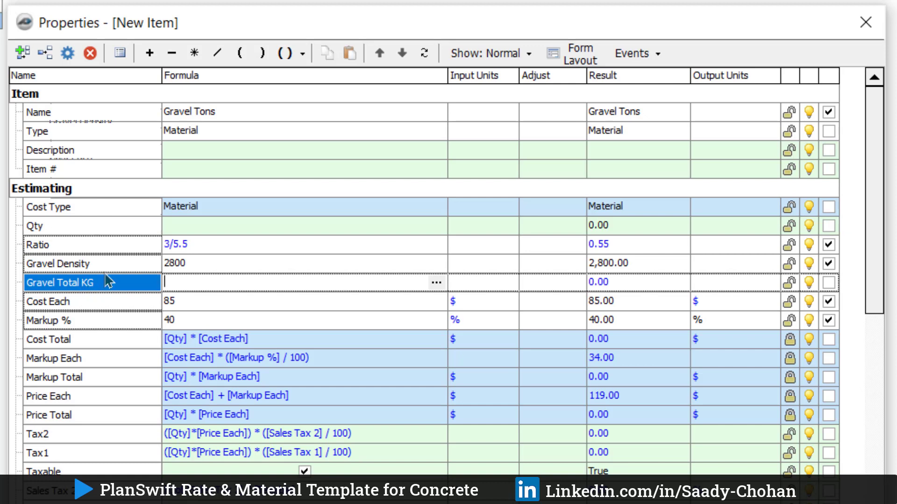
drag(106, 264, 179, 282)
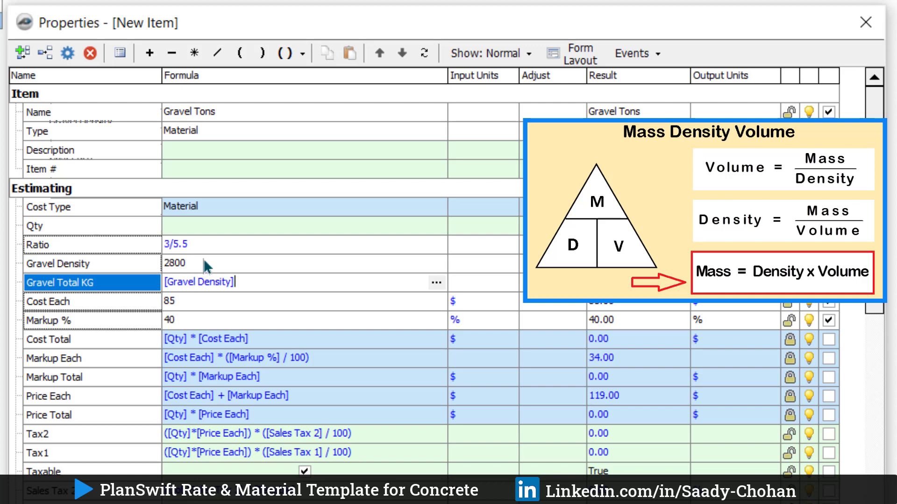
click(195, 53)
drag(92, 246, 271, 284)
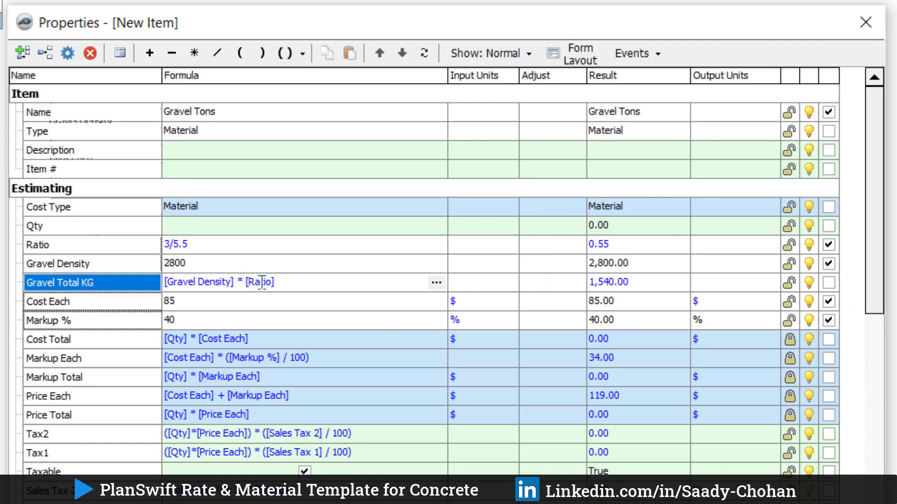
Add a number property named Gravel Total Tons to the Estimating group and place it directly below Gravel Total KG.
click(23, 55)
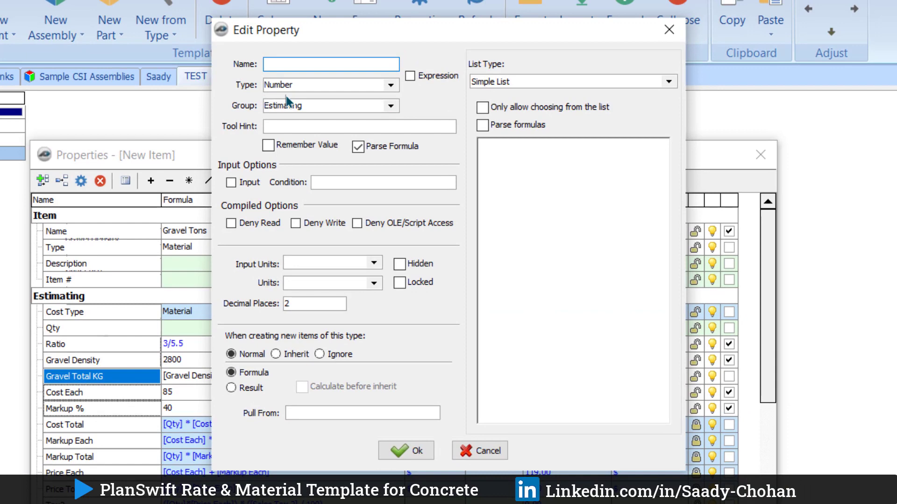
text(Gravel Total Tons)
key(Return)
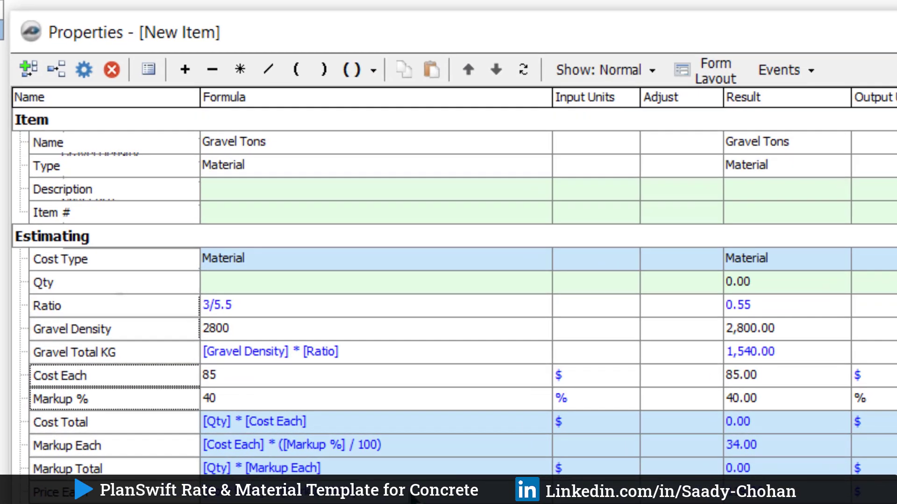
click(276, 375)
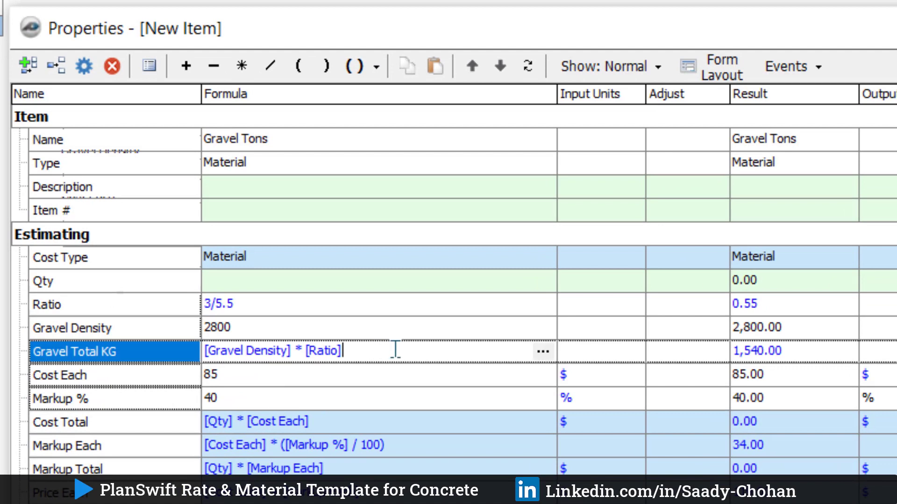
drag(395, 350, 204, 350)
click(414, 355)
key(Return)
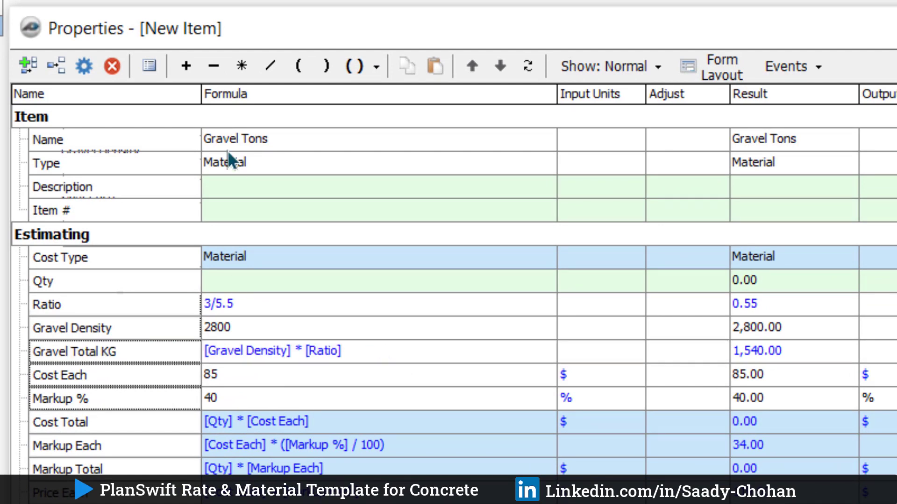
click(472, 66)
Set the Gravel Total Tons formula to [Gravel Total KG] / 1000.
drag(110, 352, 236, 376)
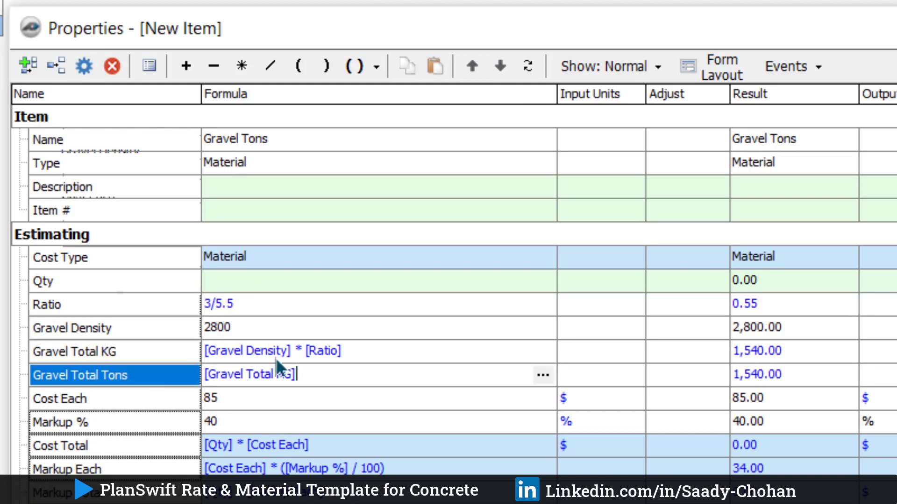
click(270, 67)
text(1000)
Set the Gravel Tons part's Qty formula to [Gravel Total Tons] * [..\Qty], referencing the parent Concrete template's Qty.
click(231, 289)
text([Gravel Total Tons])
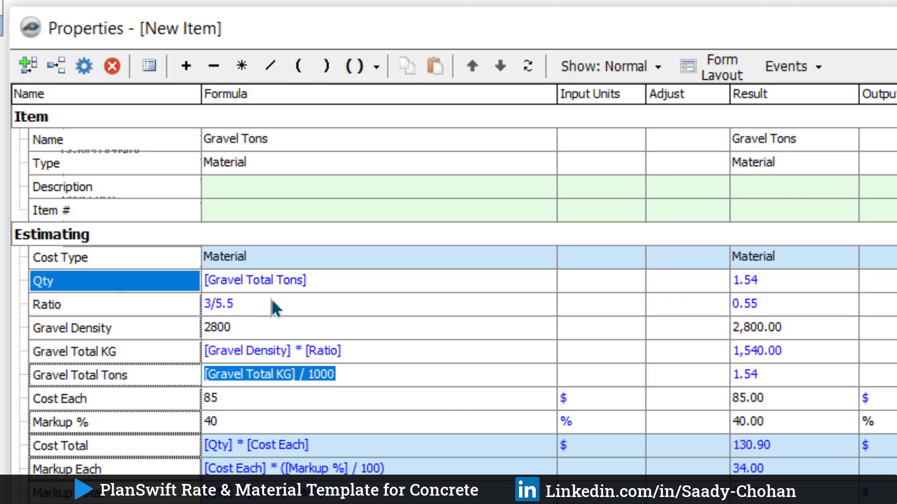
click(241, 66)
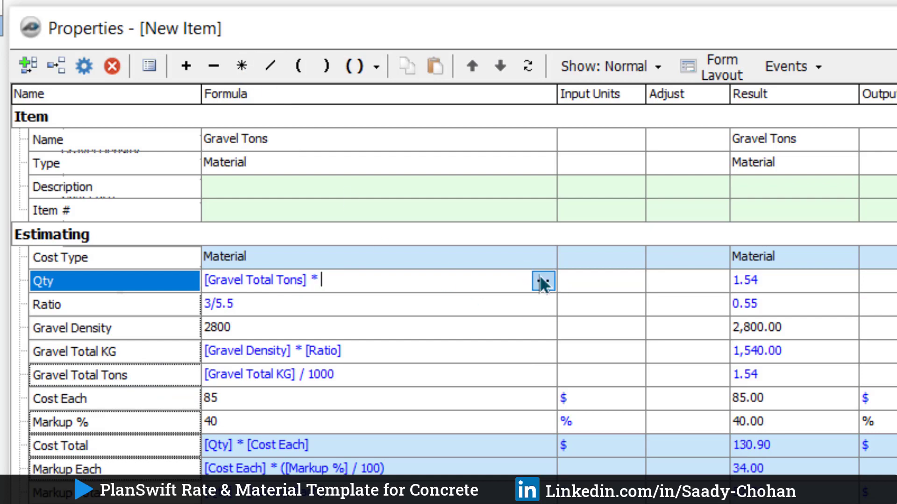
click(542, 282)
click(419, 152)
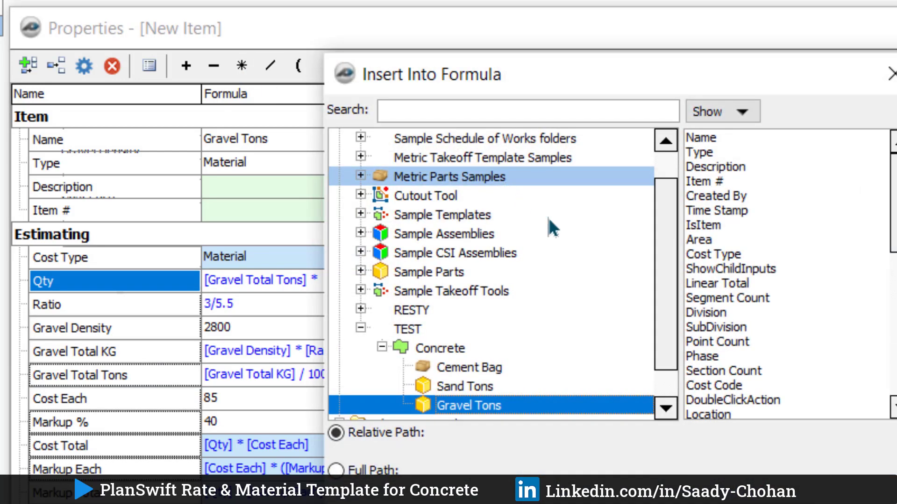
click(446, 350)
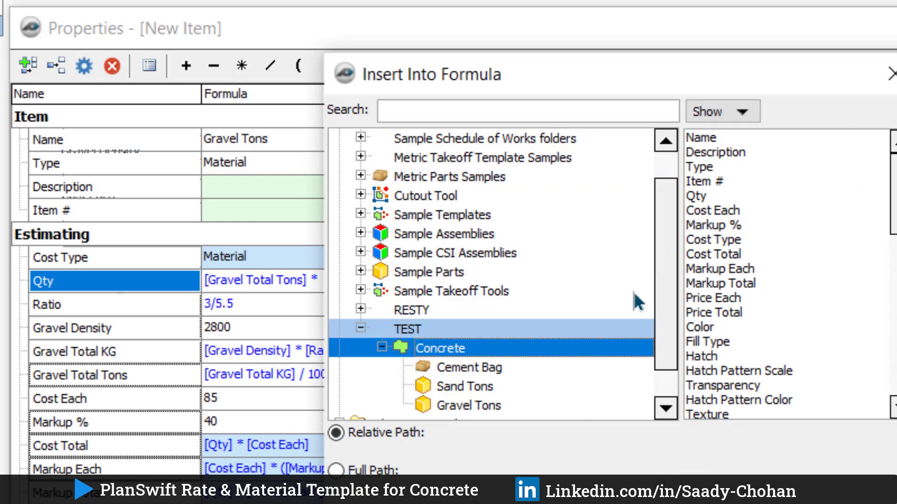
click(696, 196)
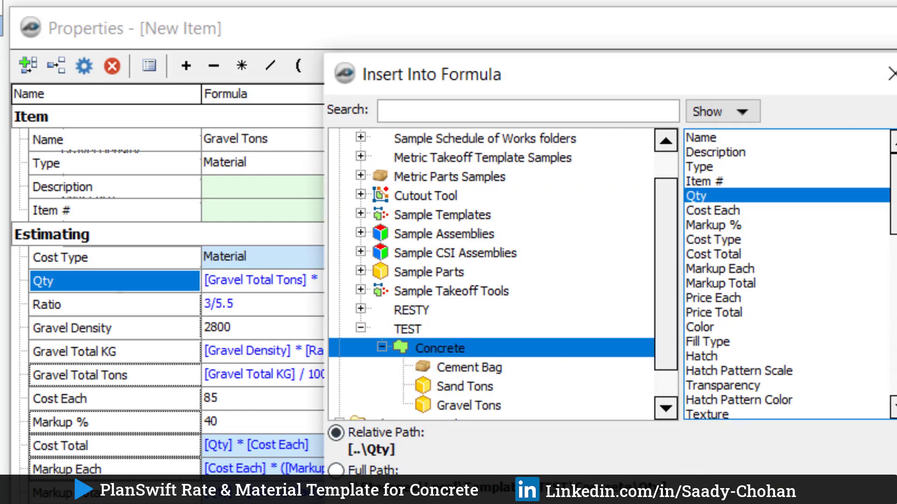
click(705, 469)
click(710, 472)
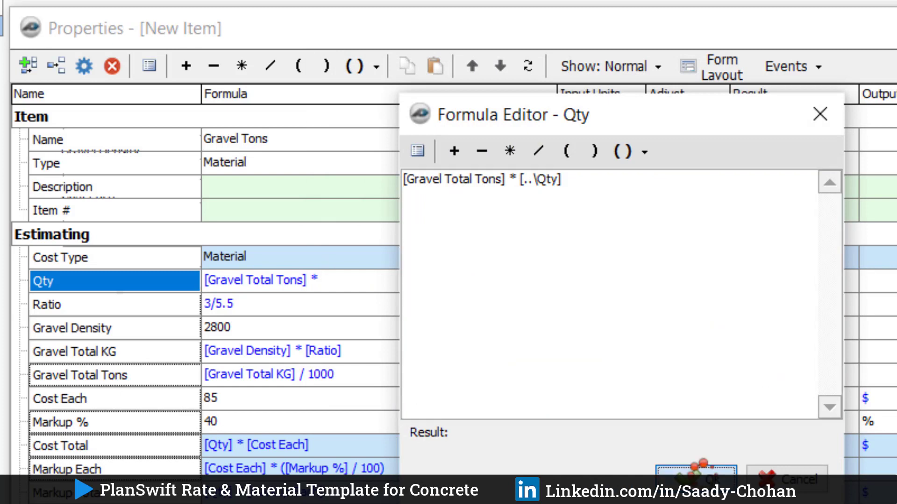
Set the input units of Gravel Tons' Qty and its custom properties, including Ratio and Gravel Density, to EA and save the part.
click(604, 285)
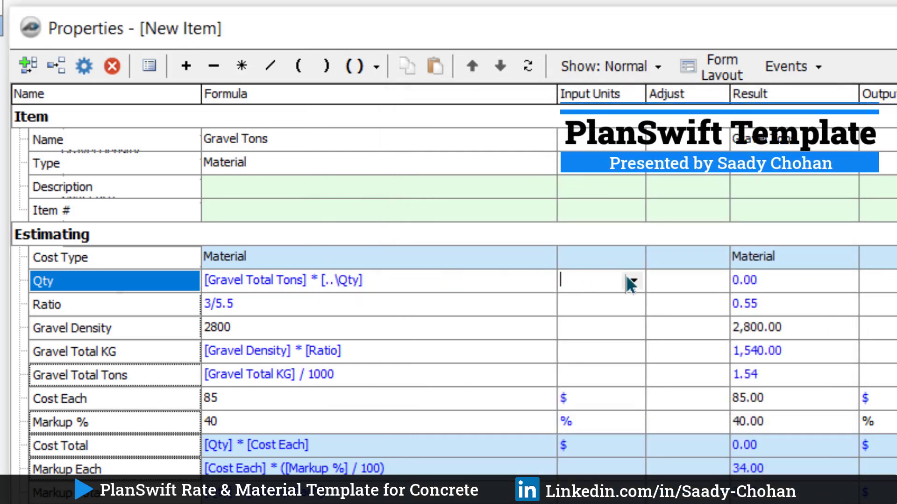
click(631, 281)
scroll(601, 355, down, 3)
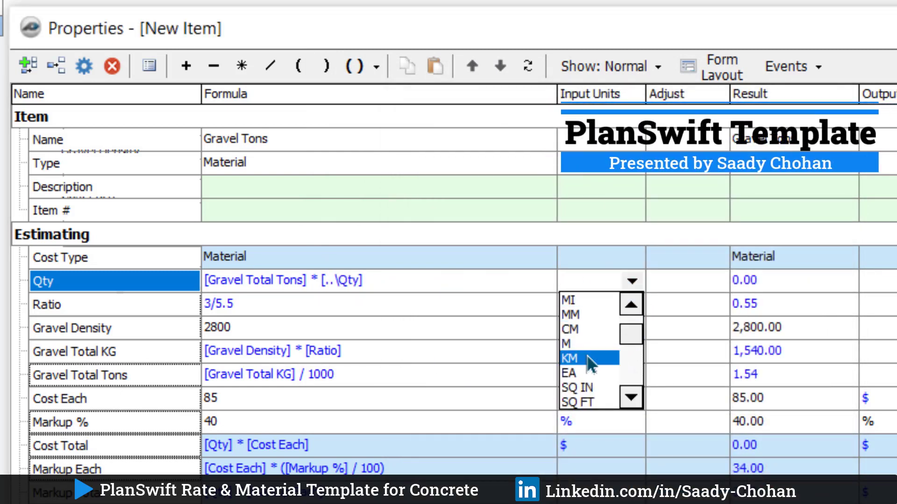
click(569, 373)
key(Down)
key(Down)
key(Down)
key(Down)
key(Down)
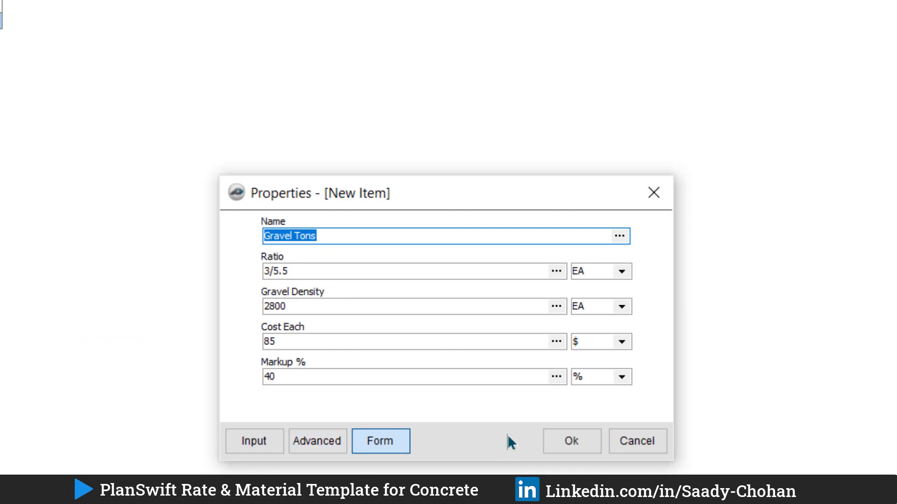
click(575, 452)
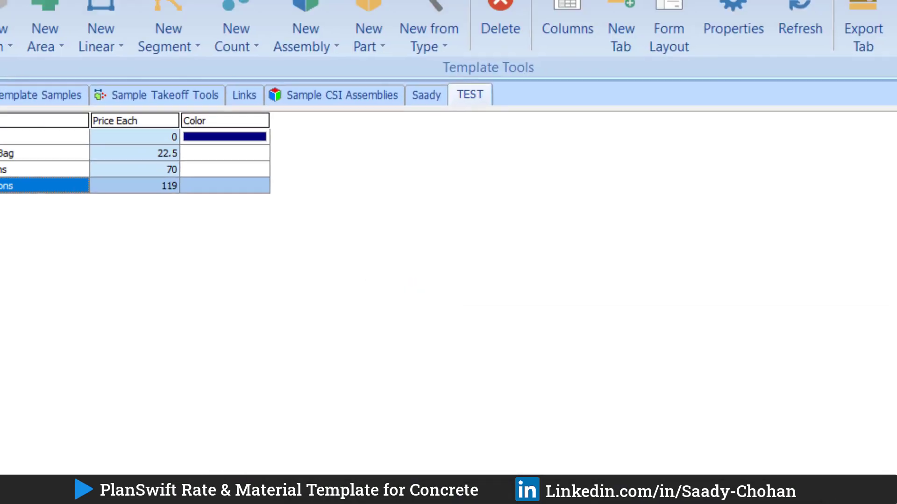
click(120, 216)
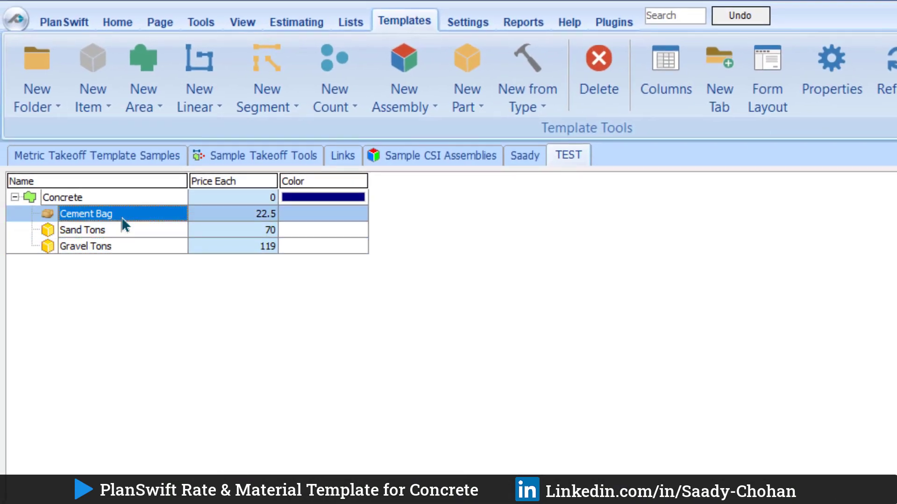
shift+click(150, 227)
click(126, 231)
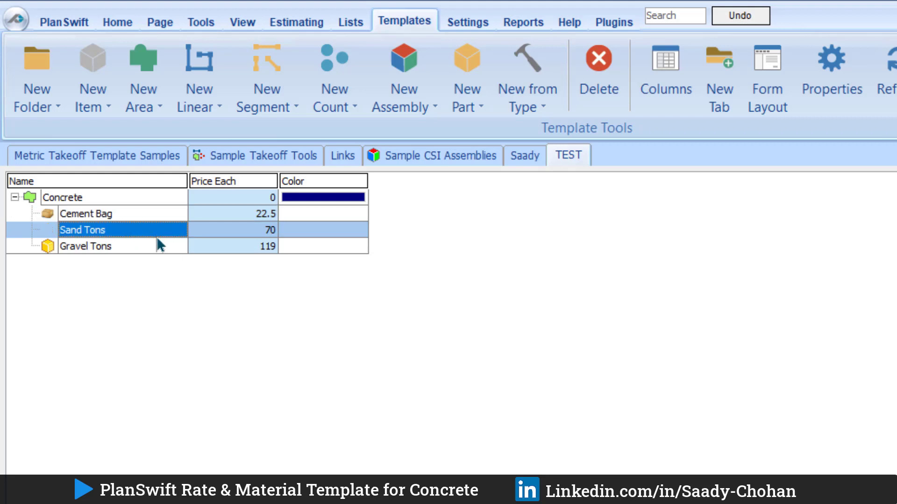
shift+click(126, 246)
click(125, 249)
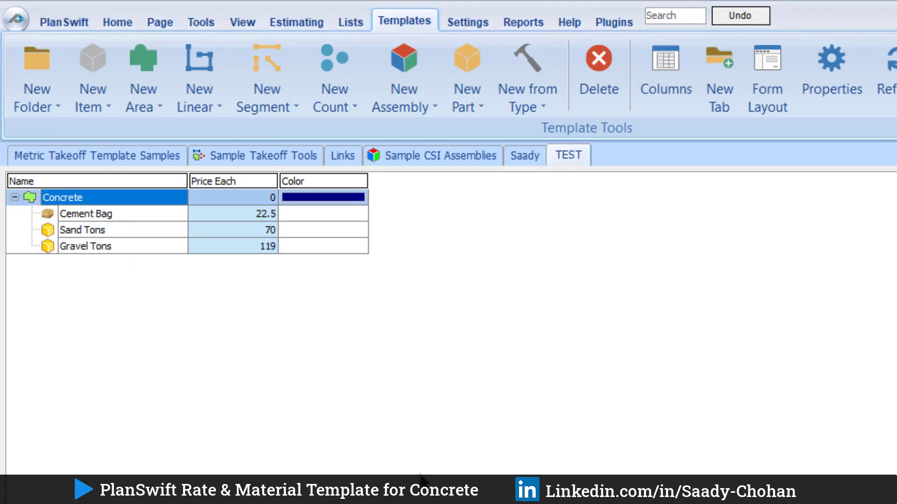
Return to the structural drawing and switch the template list from Saady to TEST.
click(117, 22)
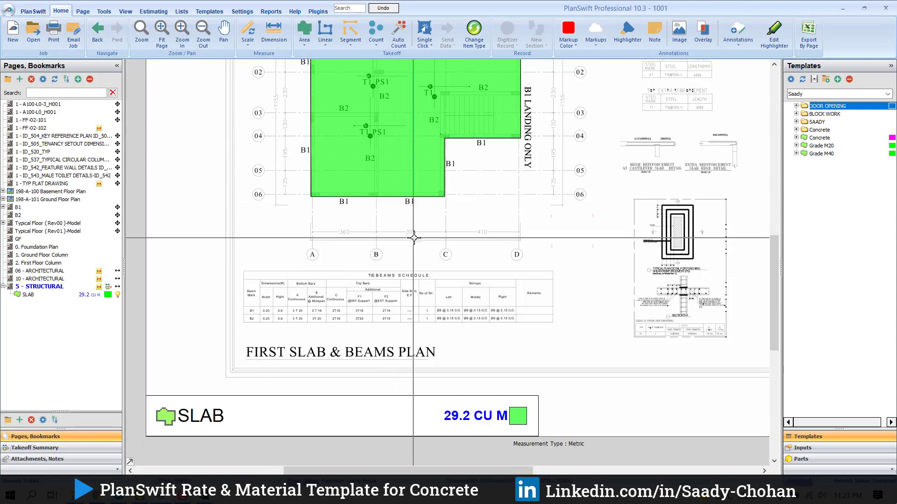
click(821, 107)
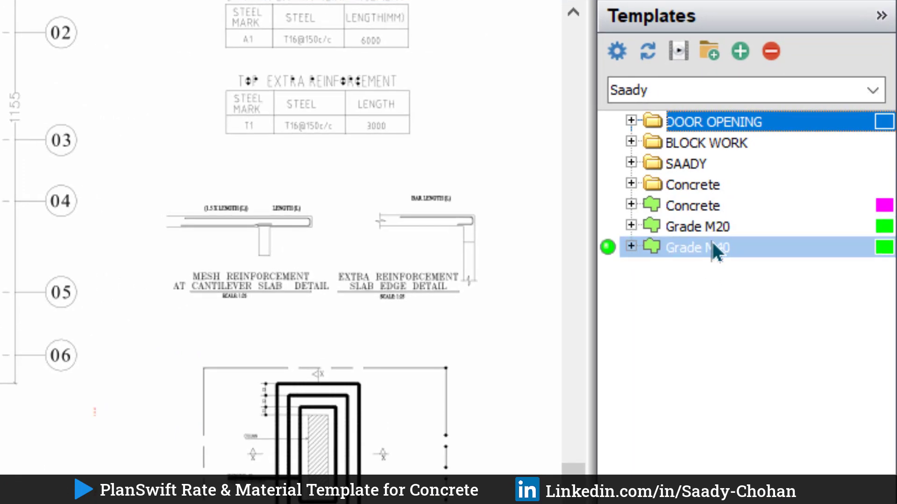
click(870, 92)
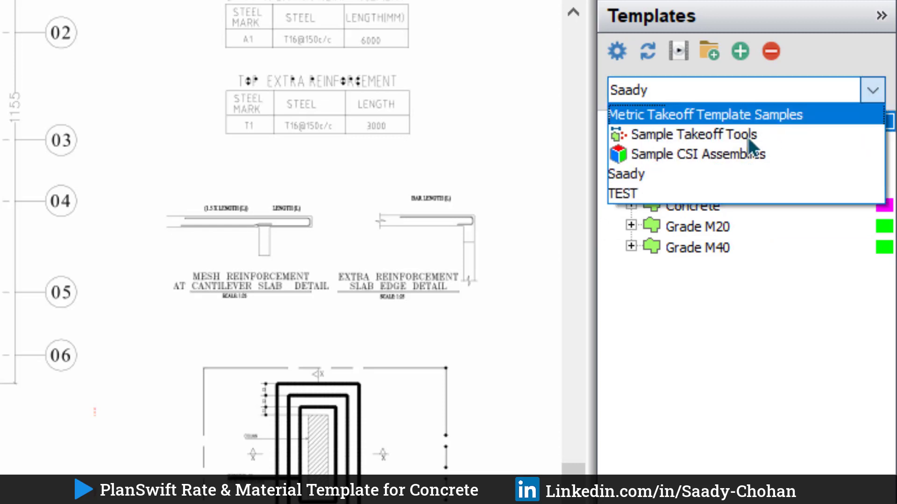
click(657, 191)
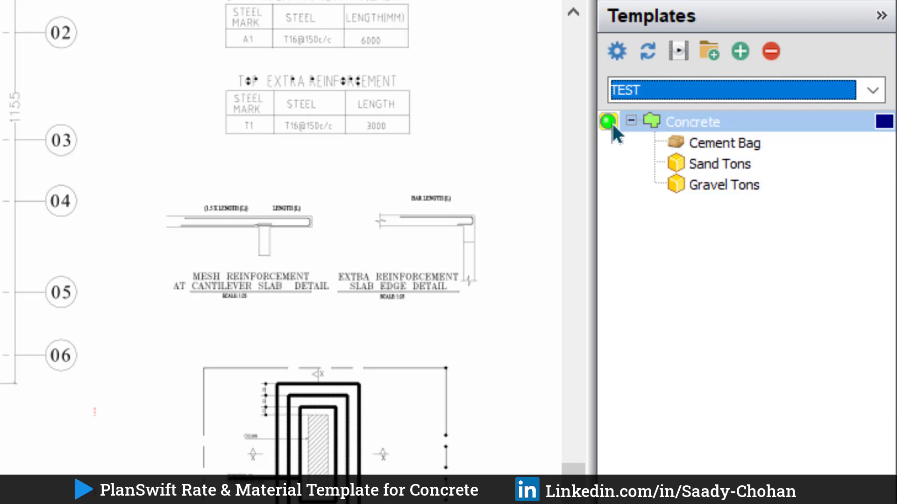
Start a takeoff from the Concrete template and name it PCC.
click(610, 121)
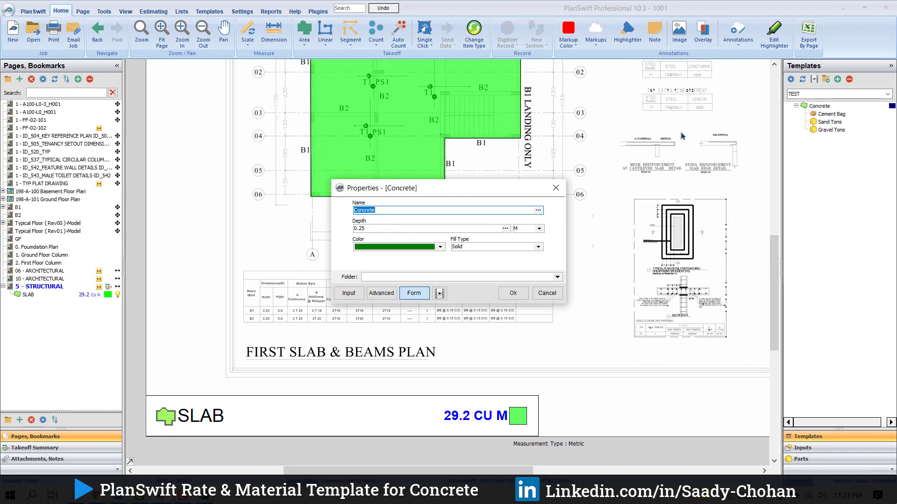
text(PCC)
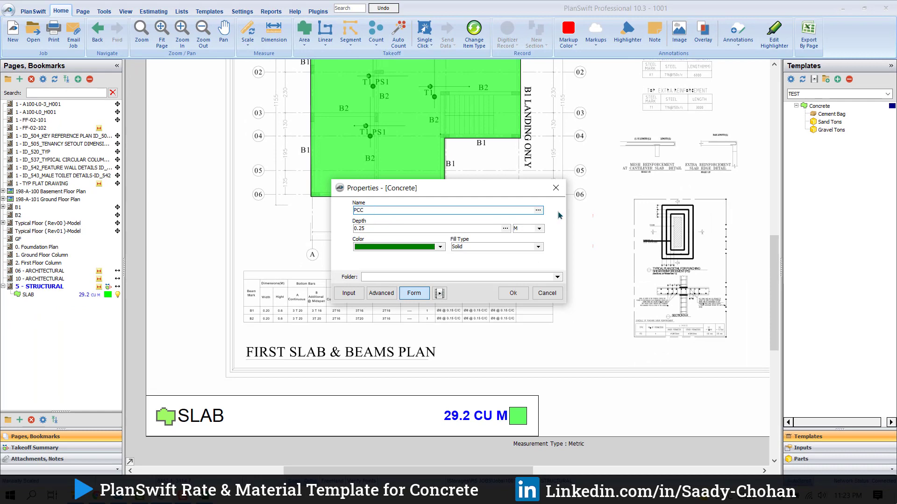
click(513, 292)
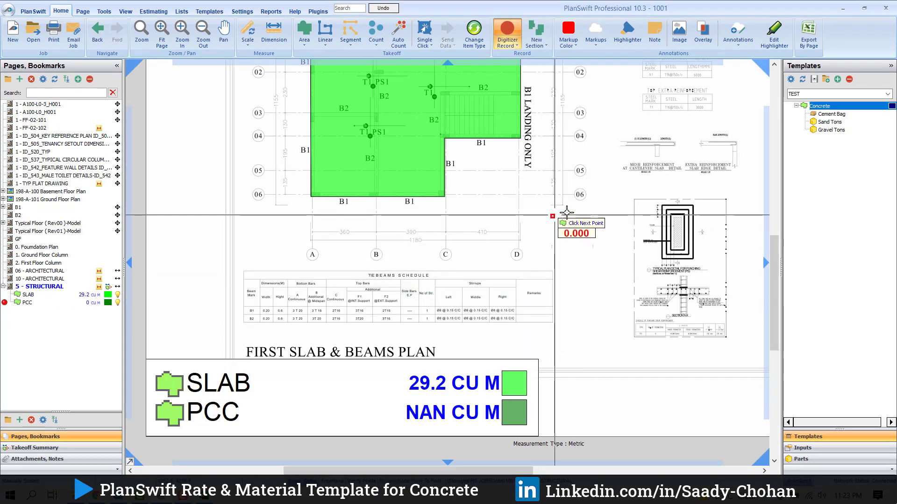
Digitize a rectangular PCC area of about 1.0 CU M below and to the right of the slab, and stop recording.
click(552, 216)
click(594, 216)
click(595, 246)
click(553, 246)
right_click(553, 247)
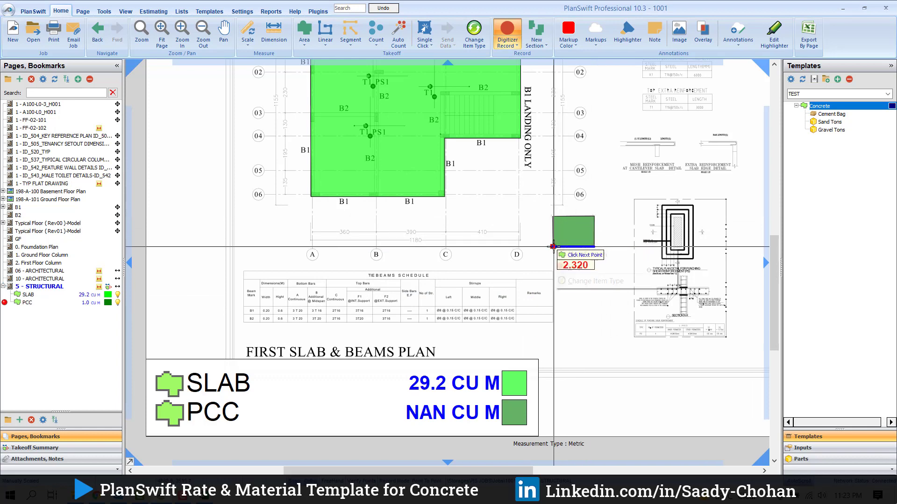
click(574, 267)
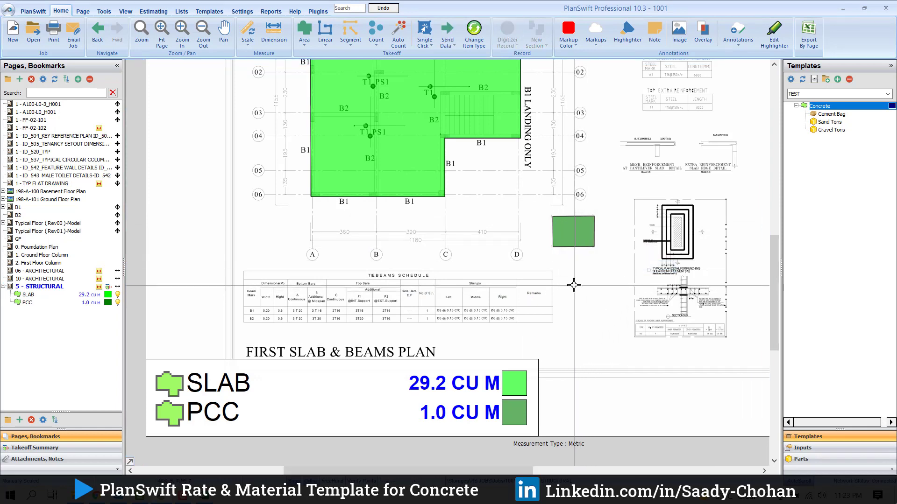
Change the PCC takeoff's color to red.
click(106, 305)
click(108, 303)
click(115, 333)
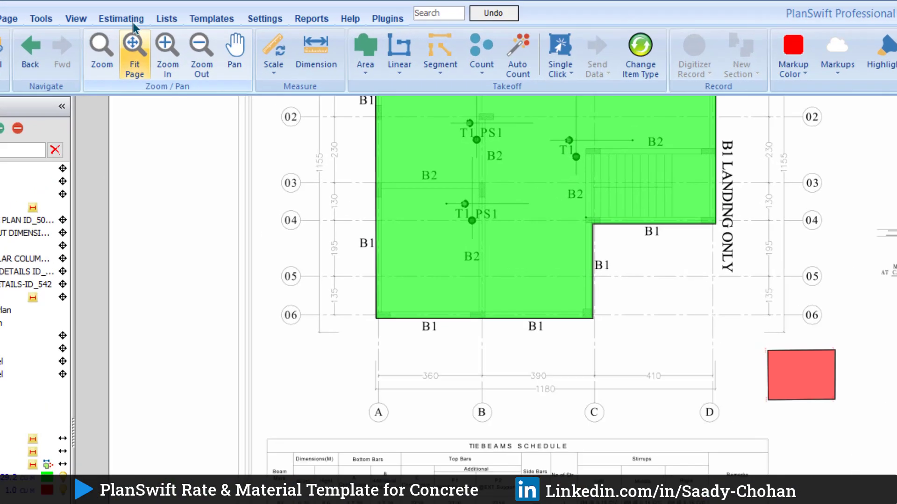
View the estimate and expand PCC to check the quantities and prices of its Cement Bag, Sand Tons and Gravel Tons.
click(156, 12)
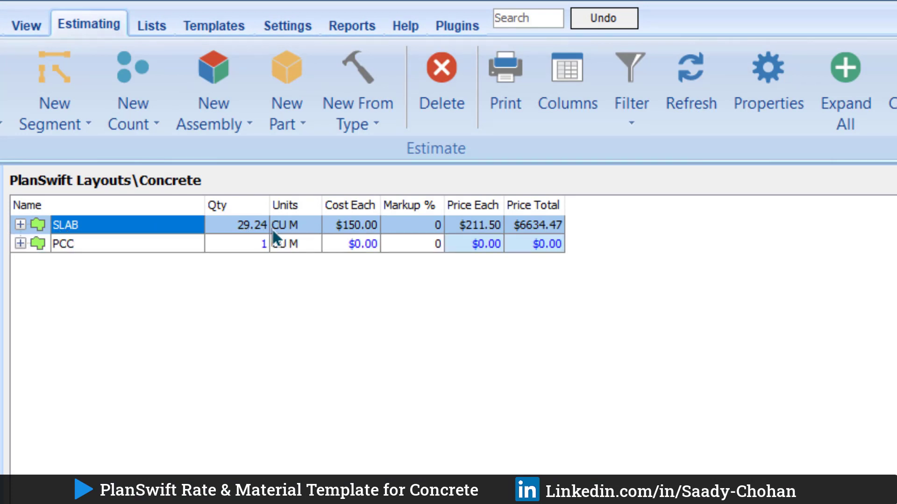
click(103, 244)
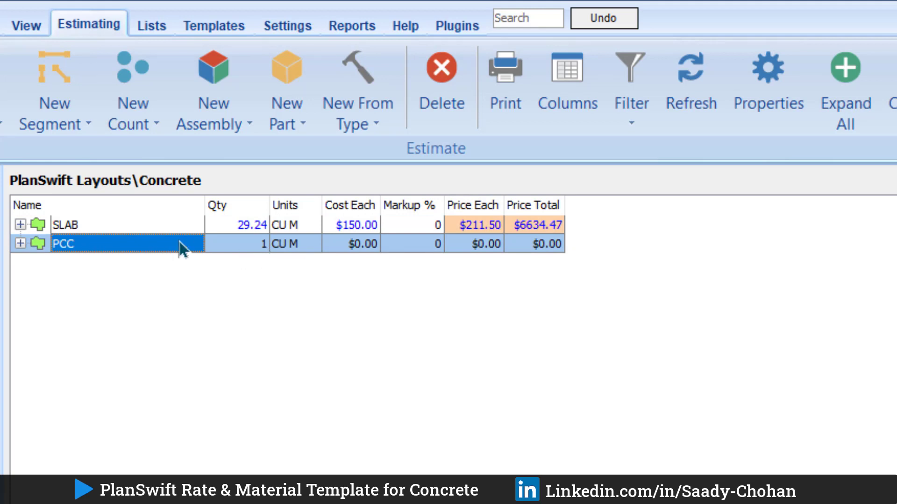
click(26, 245)
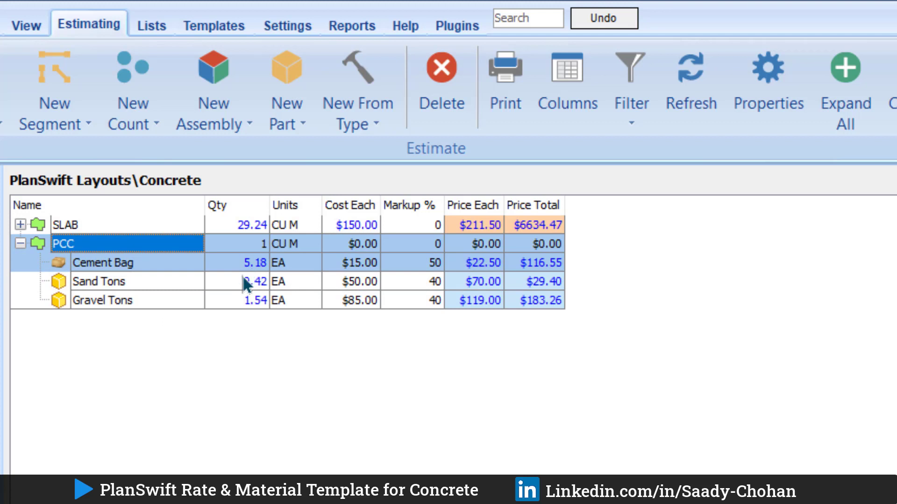
click(225, 283)
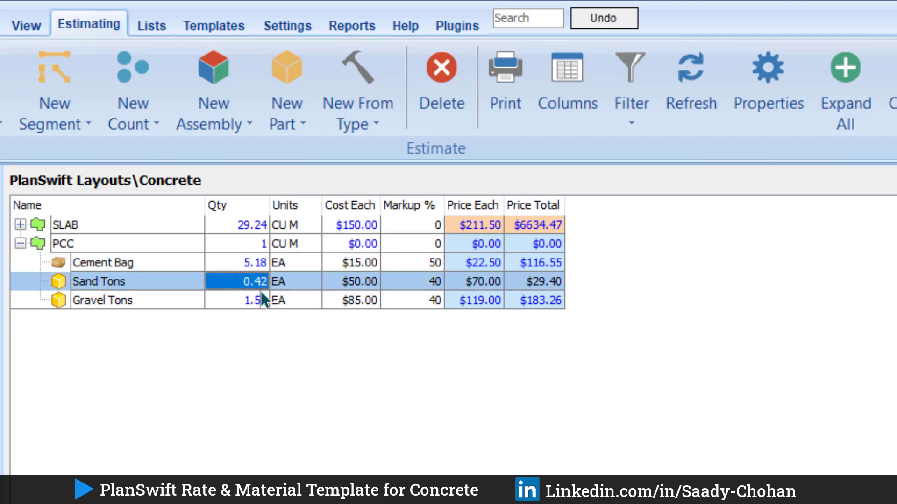
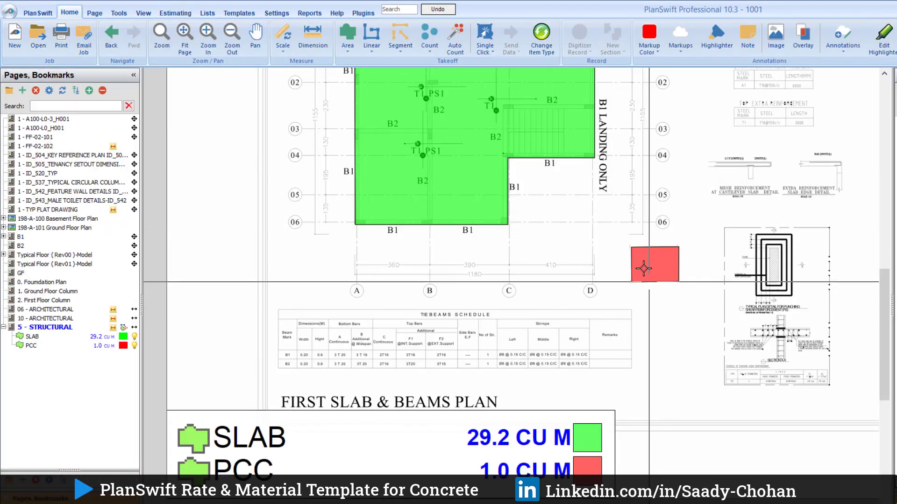
Resume recording on the PCC takeoff and add a four-sided section below the slab, around gridline C.
click(634, 271)
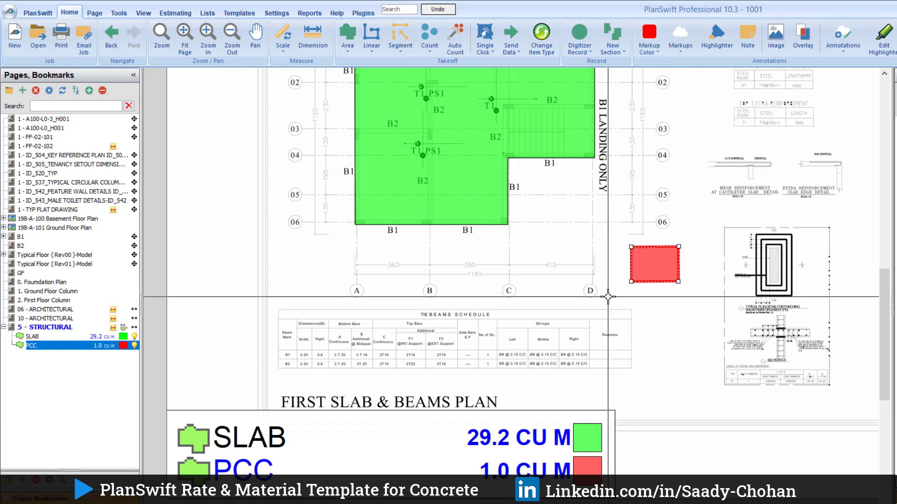
key(r)
click(557, 235)
click(570, 286)
click(504, 286)
click(504, 247)
key(n)
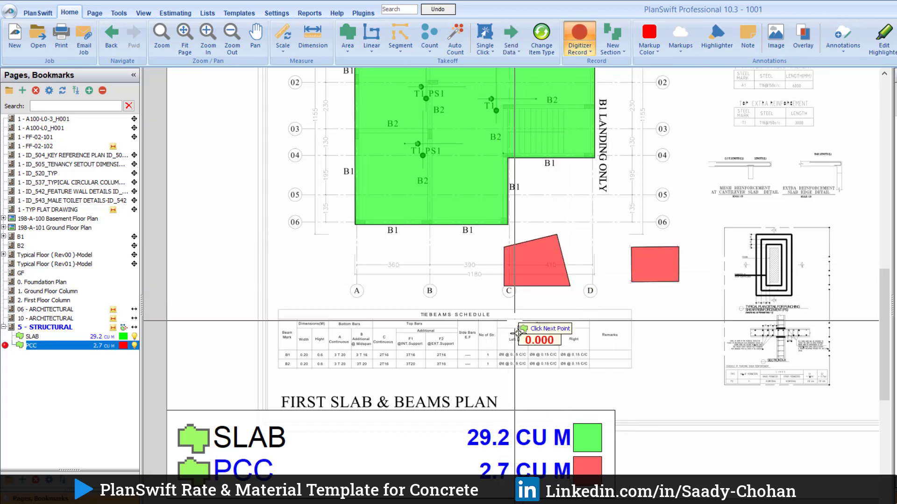
Add another four-sided PCC section below the slab, around gridline B.
click(394, 268)
click(452, 267)
click(451, 312)
click(386, 312)
right_click(386, 311)
key(n)
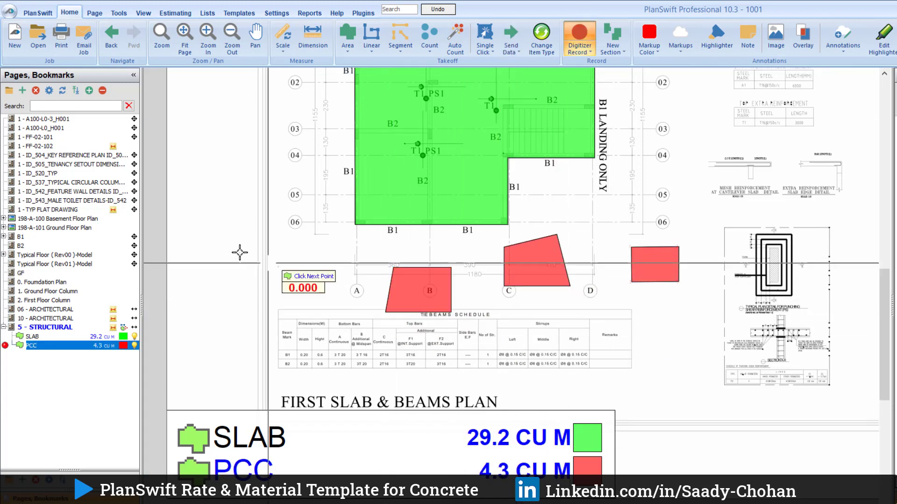
Add a nearly square PCC section below and to the left of the slab, and stop recording.
click(231, 243)
click(293, 242)
click(293, 304)
click(232, 304)
right_click(233, 298)
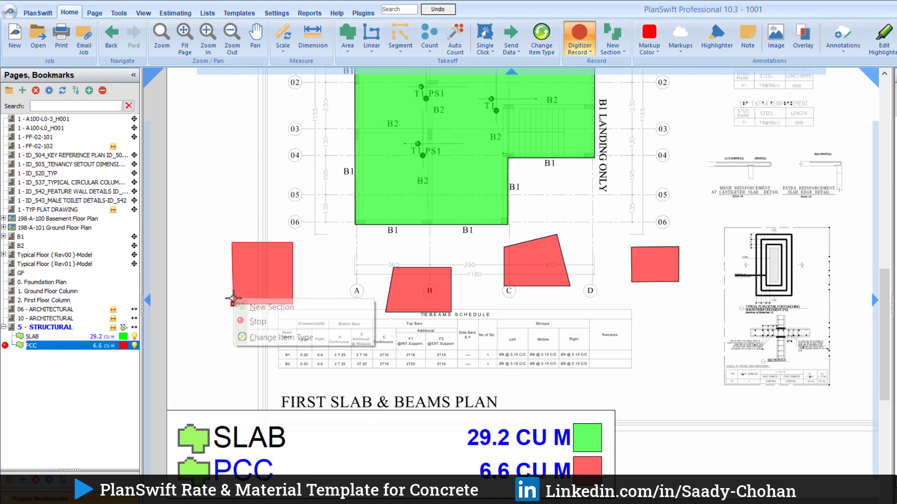
click(250, 323)
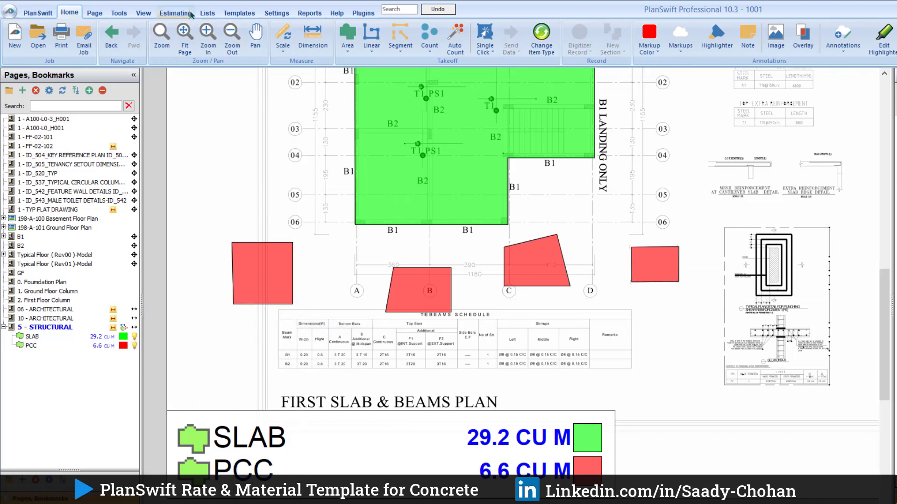
Return to the estimate, expand SLAB so both takeoffs list their materials, and export the estimate to Excel.
click(175, 13)
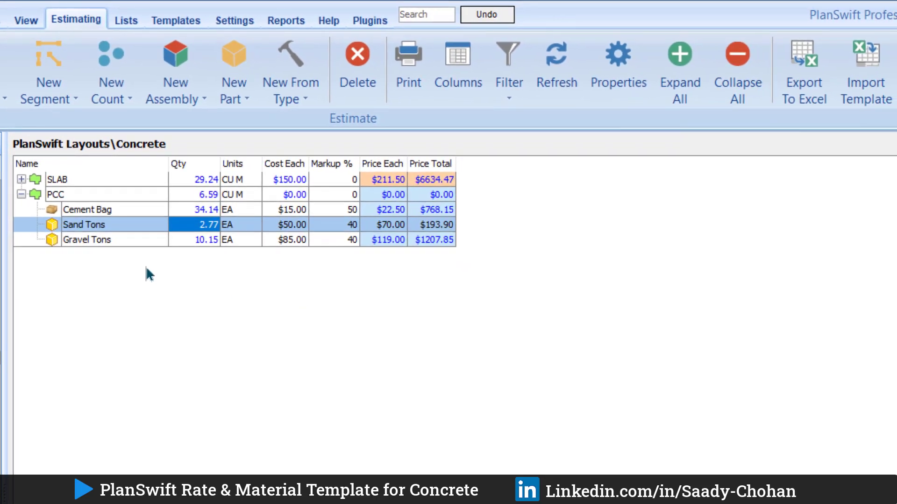
ctrl+click(56, 289)
ctrl+click(27, 196)
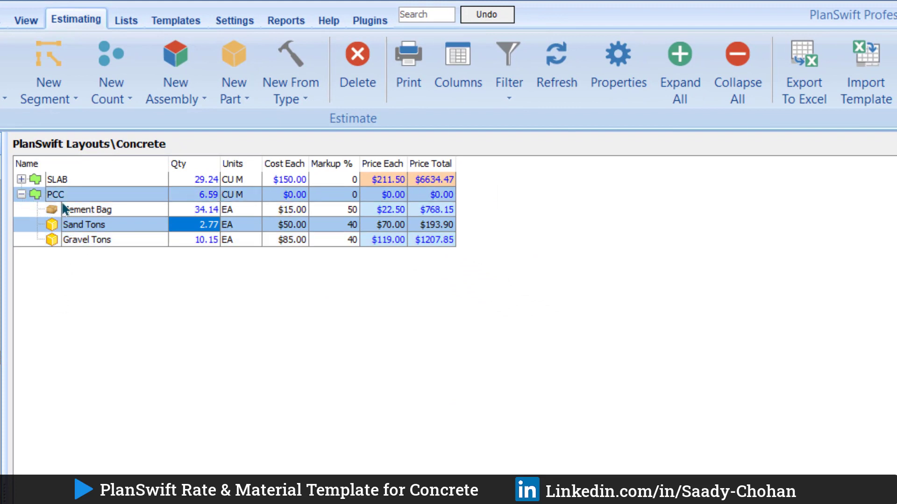
click(21, 180)
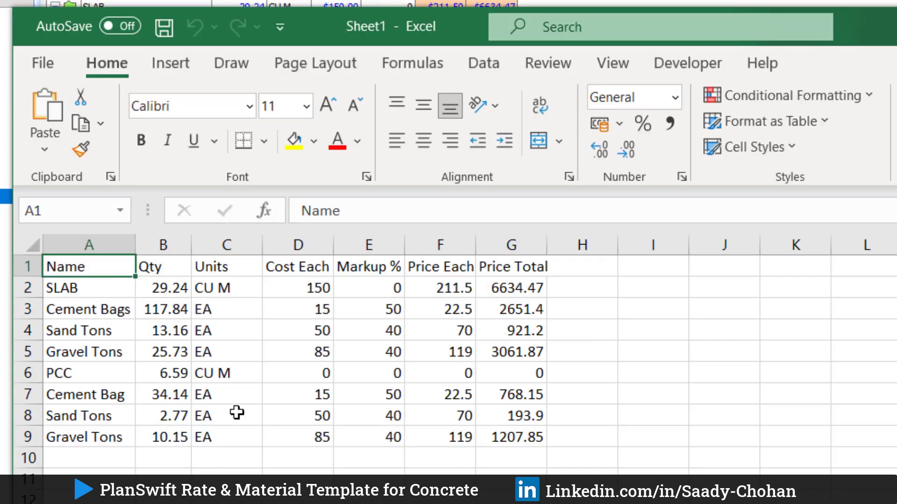
Widen column A of the exported sheet and fill the SLAB and PCC rows with yellow.
drag(136, 251, 244, 257)
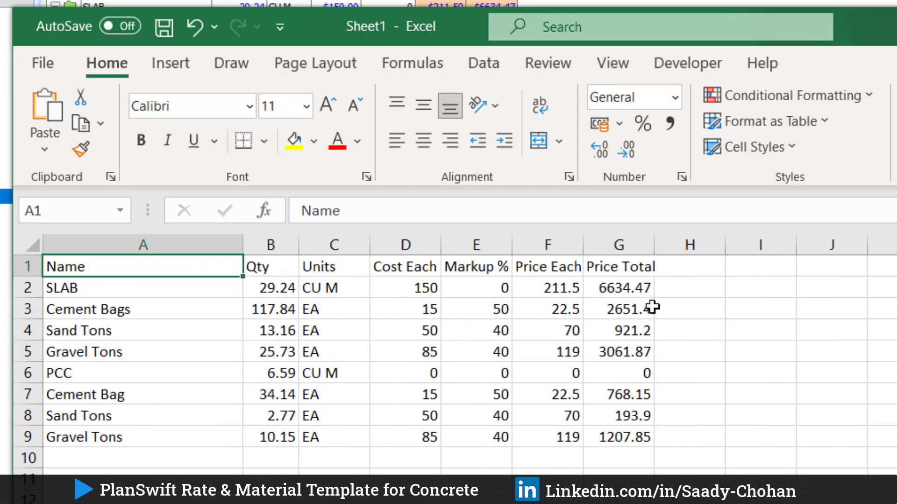
drag(634, 279, 201, 290)
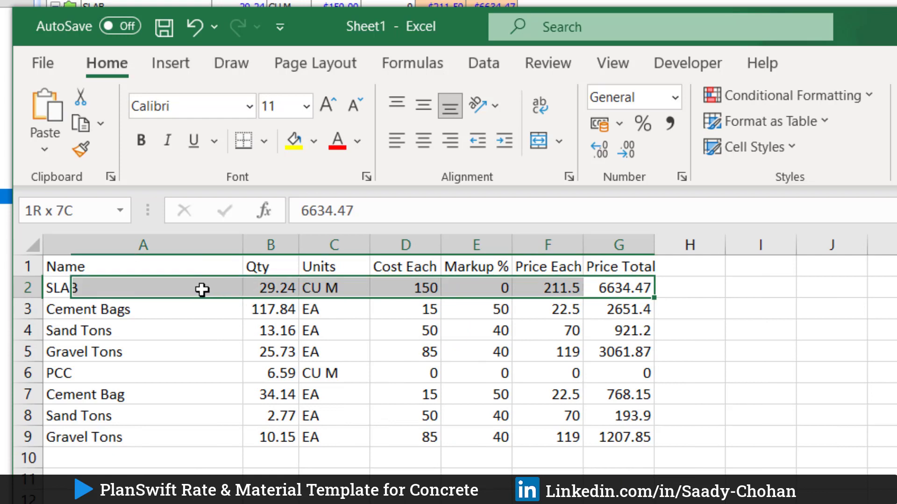
click(294, 140)
drag(635, 375, 201, 374)
click(294, 140)
click(405, 503)
Color the material rows under SLAB and PCC with red text, and minimize the workbook to return to PlanSwift.
drag(626, 310, 201, 351)
click(337, 141)
drag(626, 395, 201, 437)
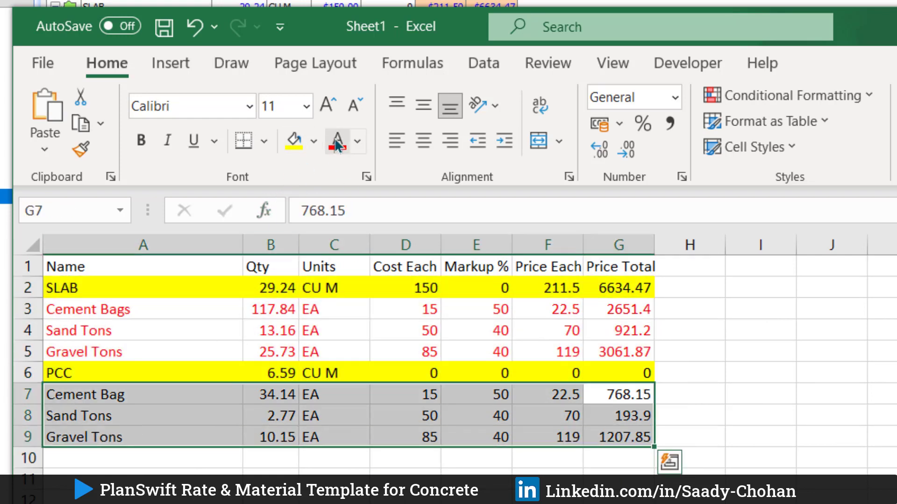
click(337, 142)
click(405, 502)
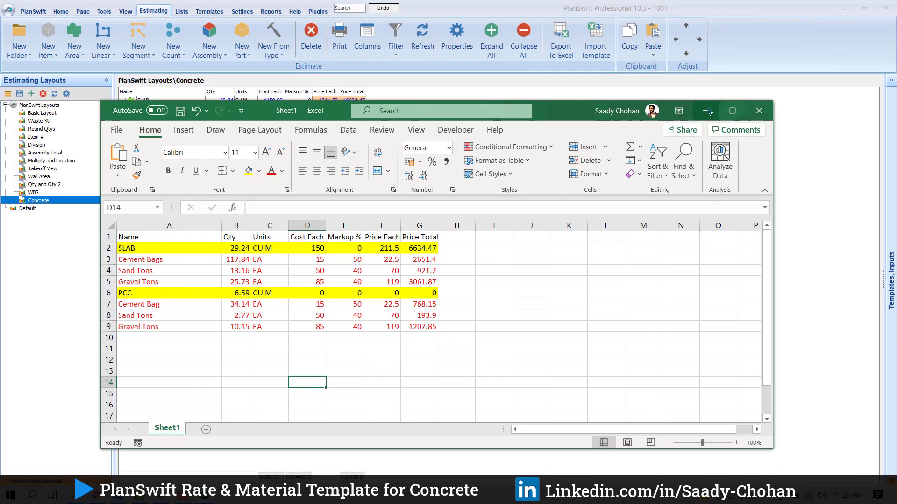
click(707, 111)
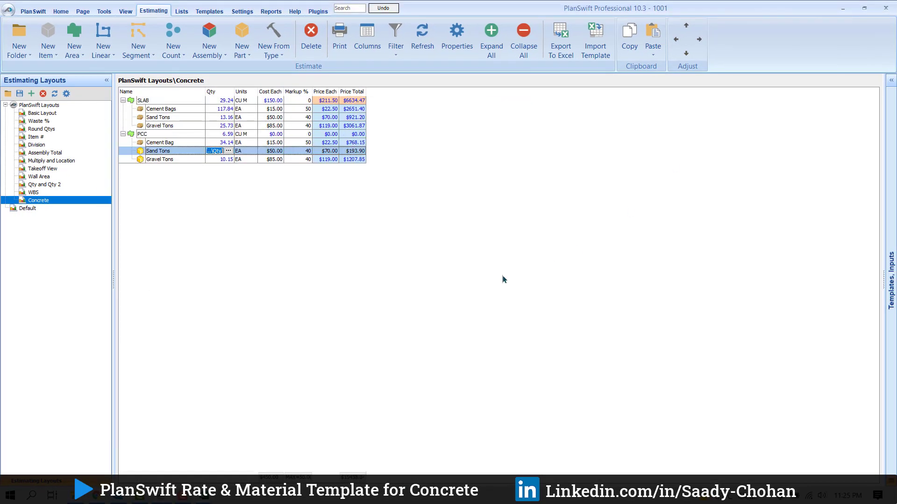
Collapse PCC in the estimate and open the advanced properties of the Concrete template in the TEST set.
click(123, 134)
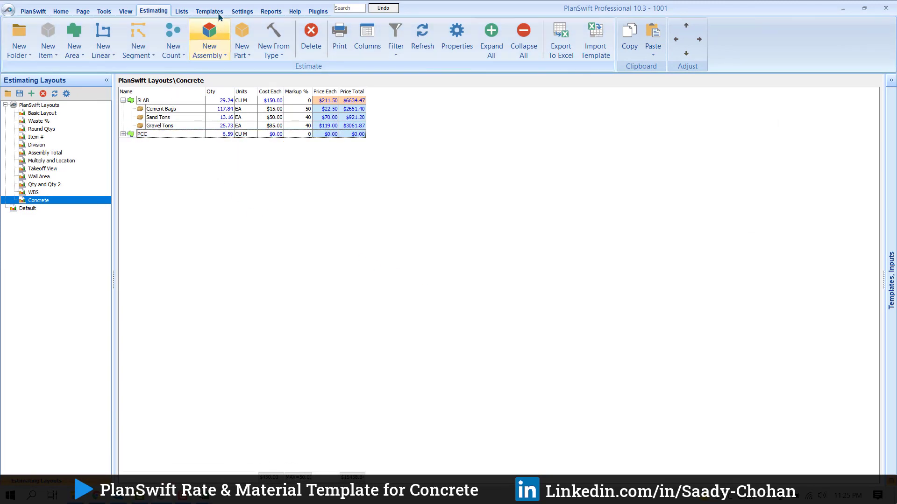
click(216, 12)
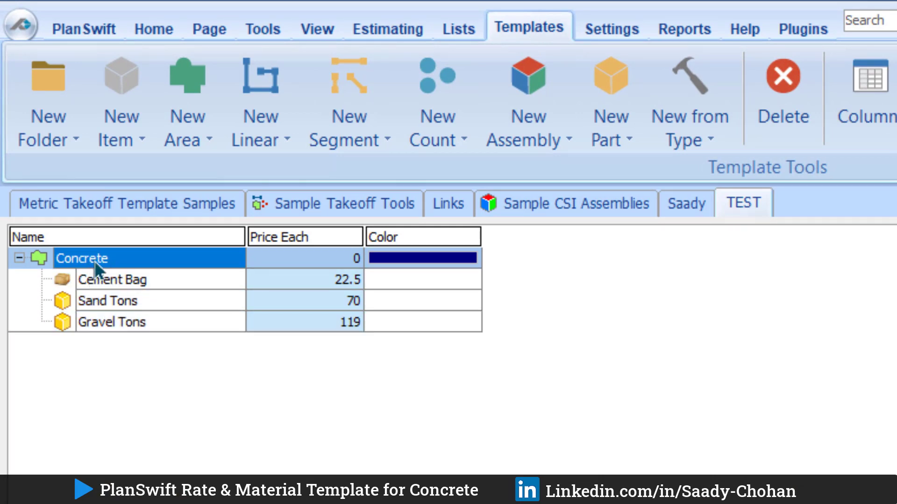
right_click(96, 262)
click(144, 279)
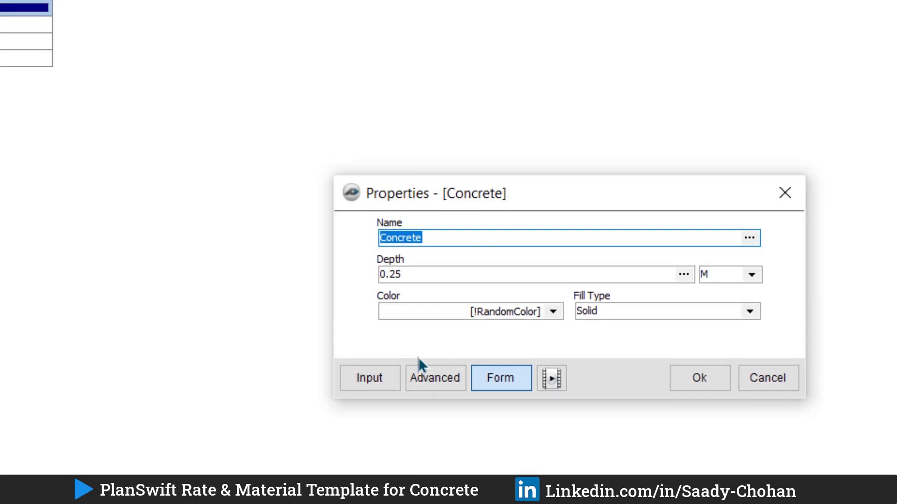
click(435, 376)
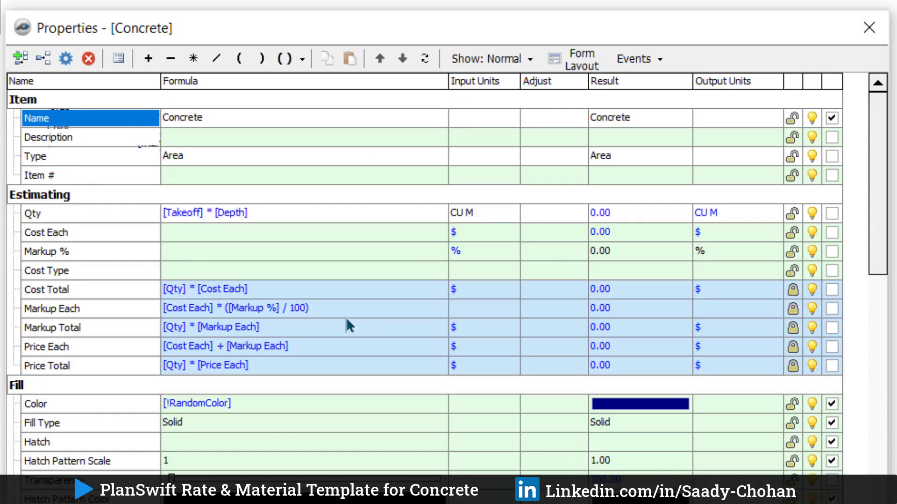
Start Concrete's Cost Each formula with the relative reference [Cement Bag\Cost Each].
click(214, 242)
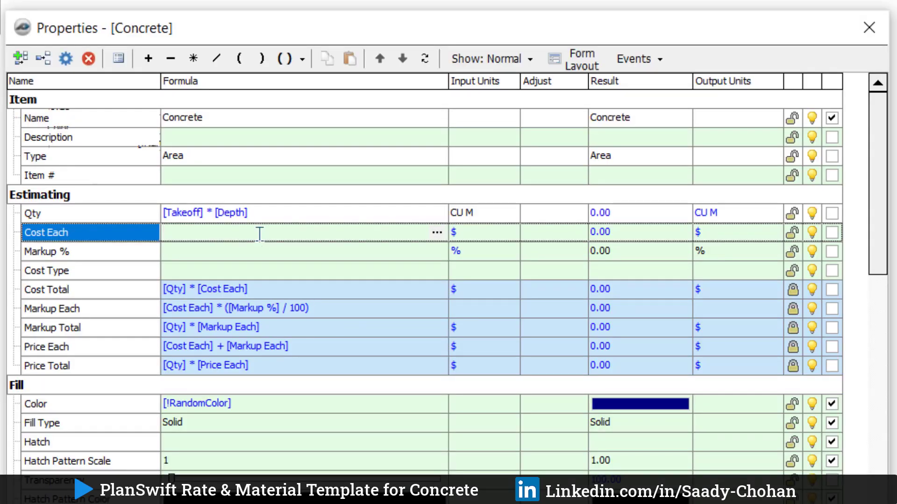
click(438, 233)
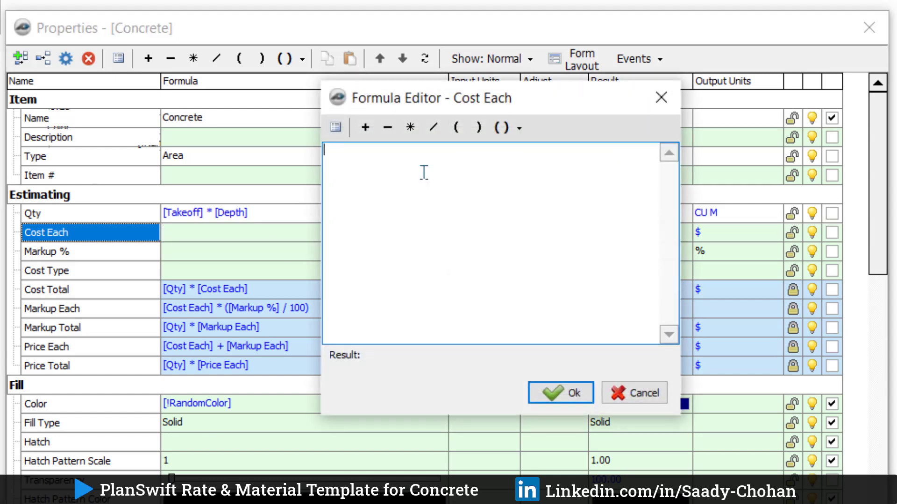
click(336, 132)
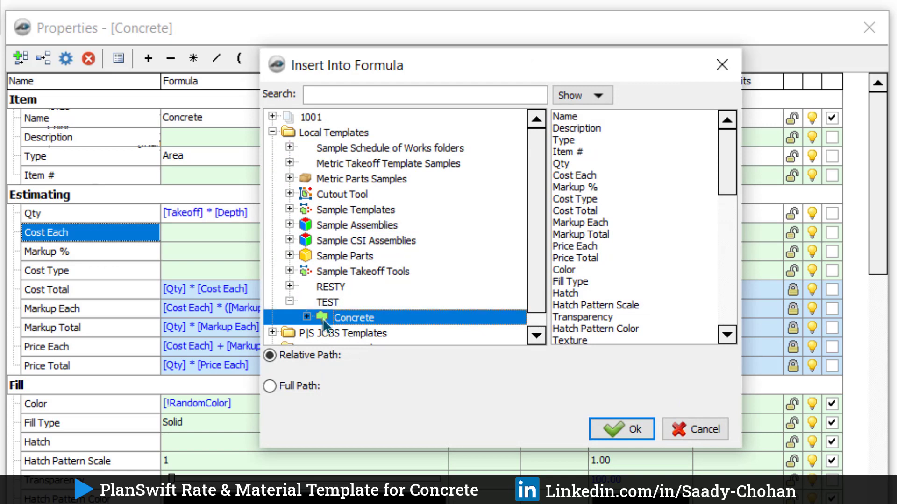
click(307, 317)
click(399, 275)
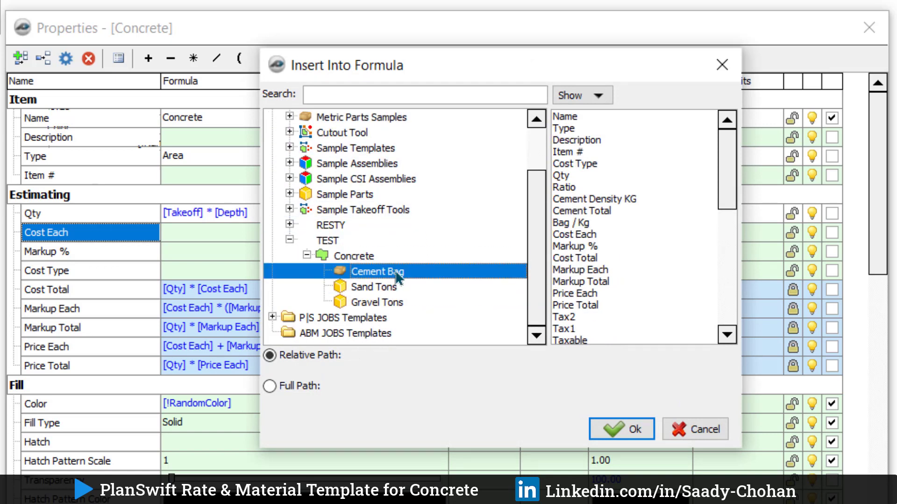
click(605, 235)
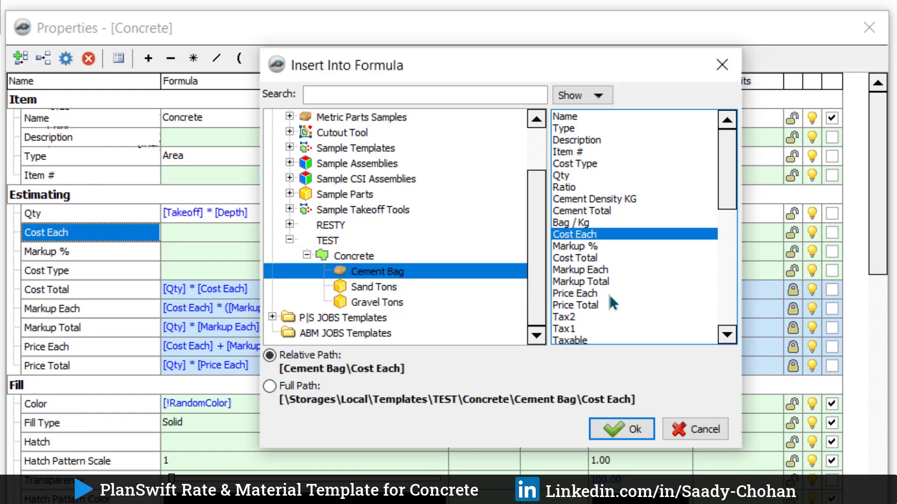
click(623, 428)
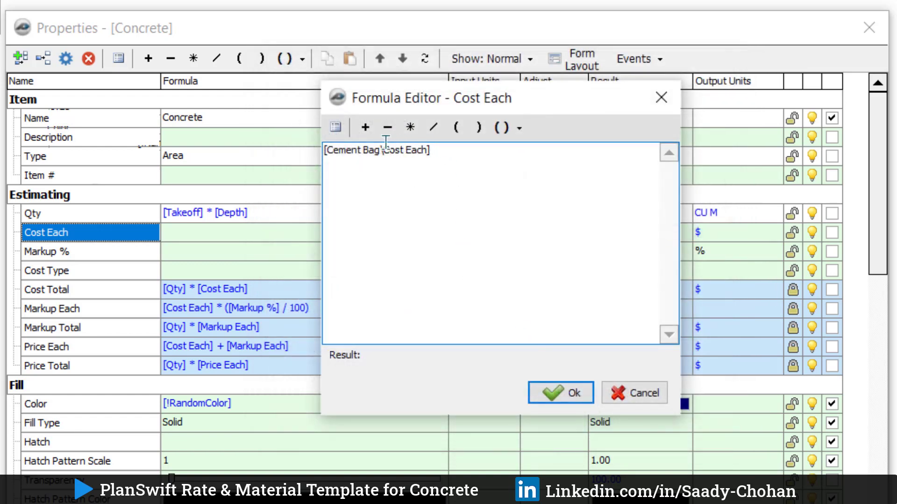
Add the Cost Each of Sand Tons and Gravel Tons to Concrete's Cost Each formula and accept it.
click(365, 127)
click(335, 127)
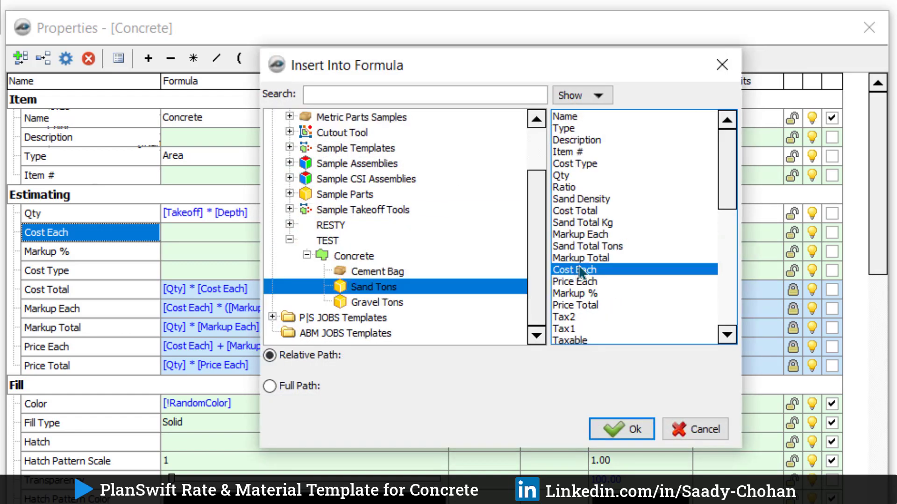
click(581, 271)
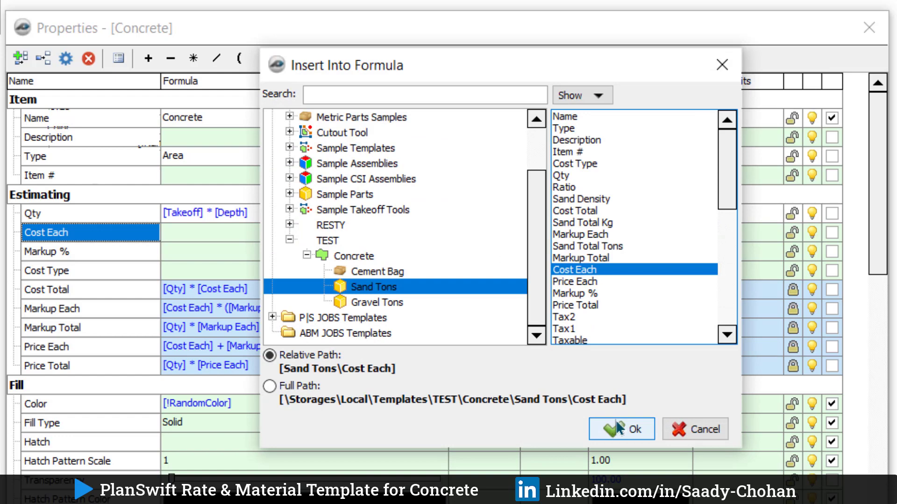
click(618, 427)
click(372, 131)
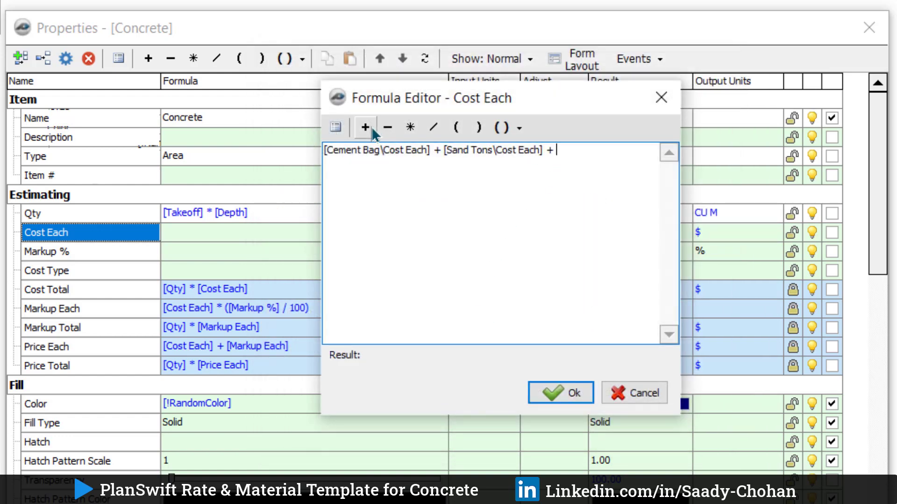
click(336, 127)
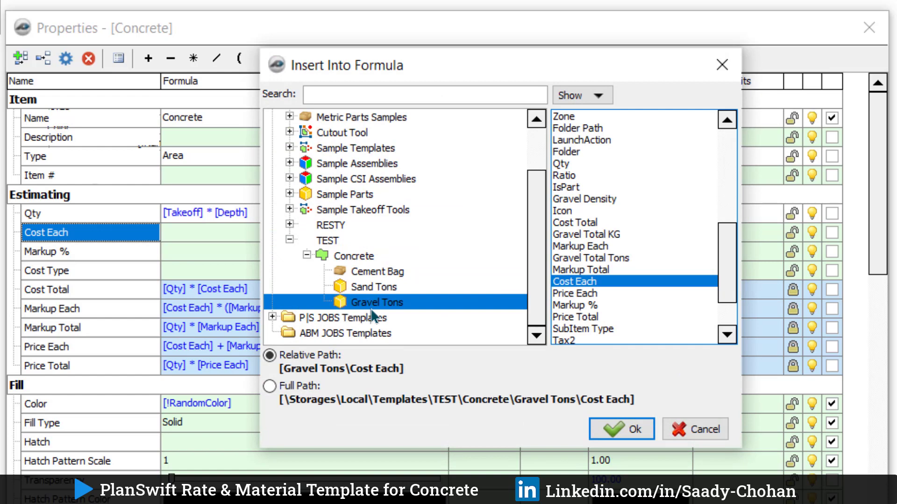
click(630, 427)
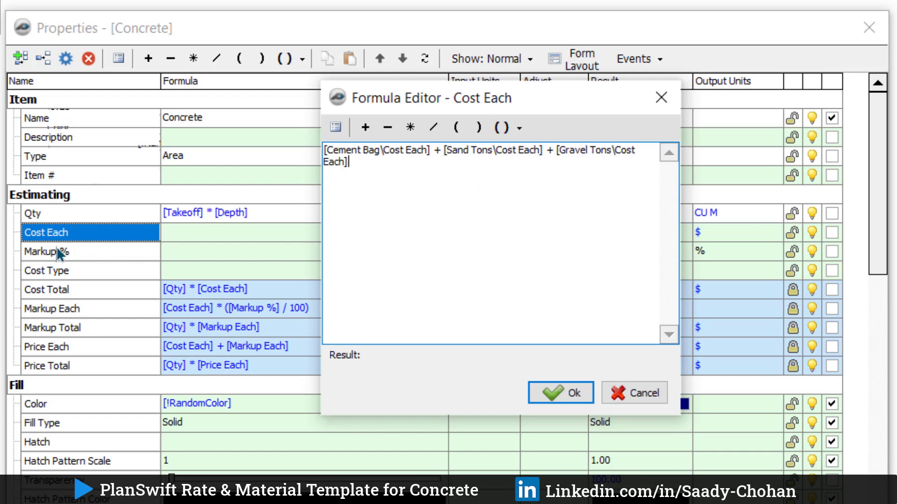
click(566, 392)
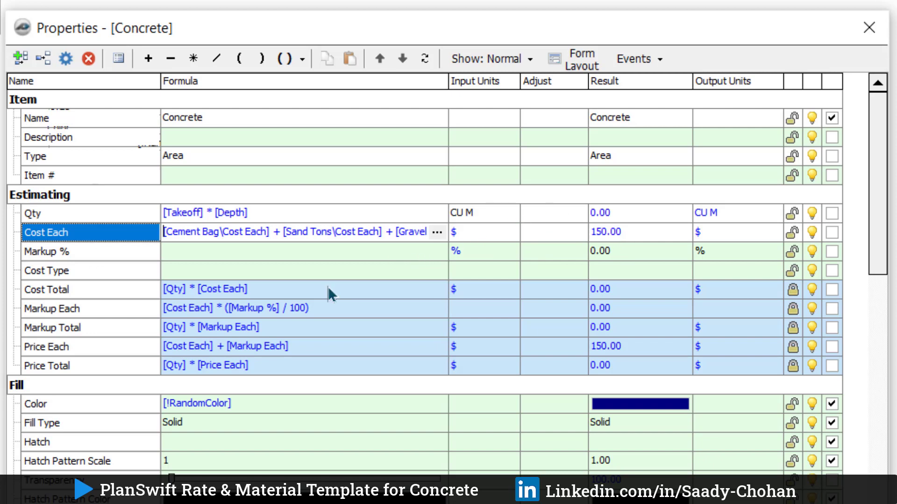
Unlock Concrete's Price Each and Price Total properties and clear their default formulas.
click(793, 347)
click(793, 366)
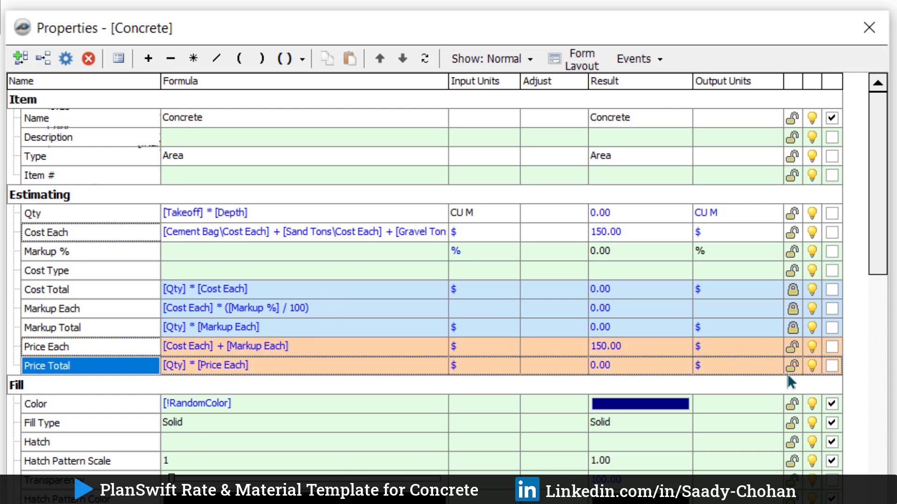
click(385, 347)
key(Delete)
click(384, 364)
key(Delete)
Start Concrete's Price Each formula with the relative reference [Cement Bag\Price Each].
click(385, 348)
click(437, 348)
click(338, 129)
click(307, 318)
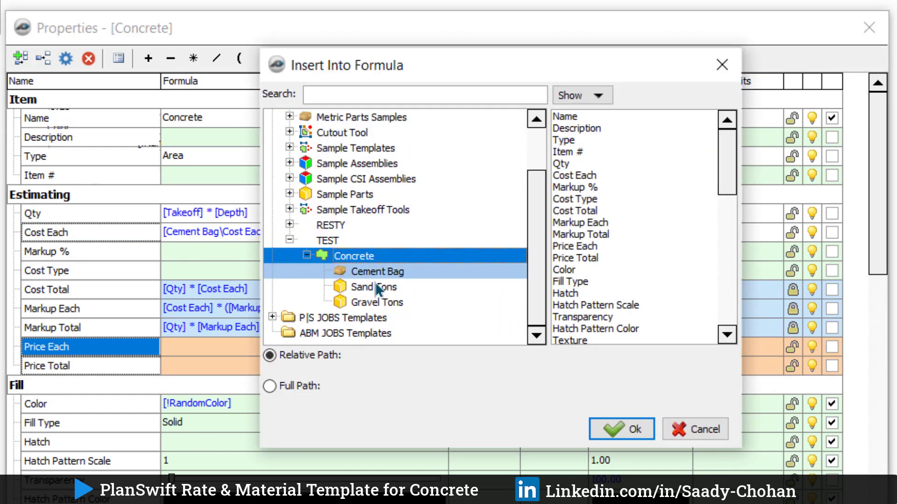
click(378, 272)
click(587, 294)
click(622, 429)
Add the Price Each of Sand Tons and Gravel Tons to Concrete's Price Each formula and accept it.
click(337, 129)
click(374, 287)
click(575, 281)
click(622, 429)
click(365, 127)
click(335, 128)
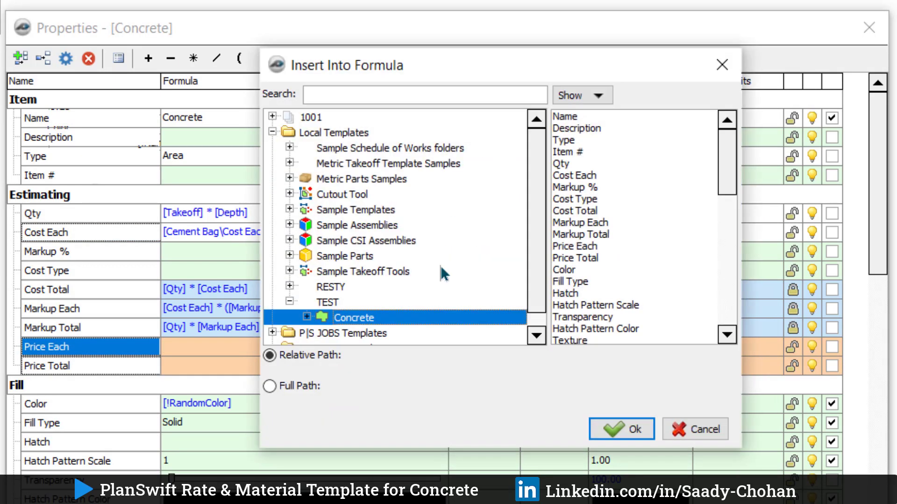
click(306, 318)
click(376, 302)
click(591, 306)
click(625, 429)
click(560, 393)
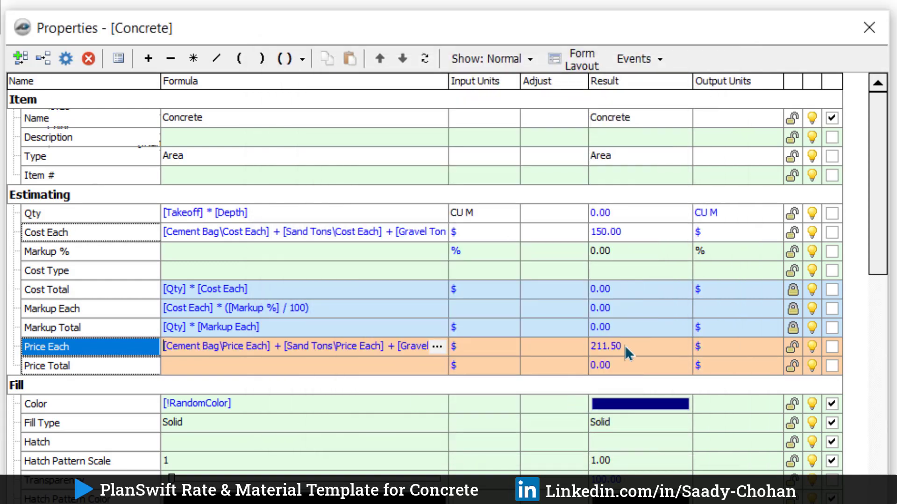
Start Concrete's Price Total formula with the relative reference [Sand Tons\Price Total].
double_click(398, 365)
click(336, 128)
click(586, 280)
click(625, 429)
click(365, 127)
click(336, 127)
click(375, 286)
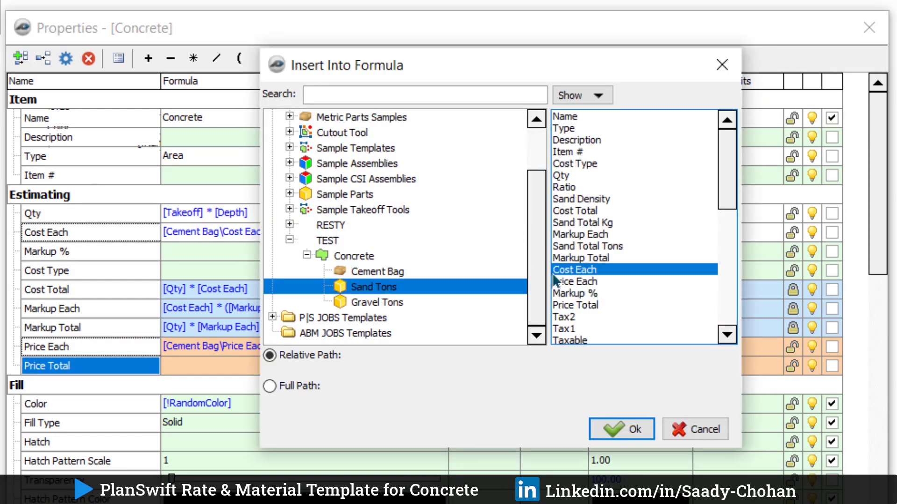
click(572, 302)
click(625, 429)
Add the Price Total of Gravel Tons and Cement Bag to Concrete's Price Total formula, and close the properties.
click(366, 129)
click(335, 128)
click(377, 303)
key(Return)
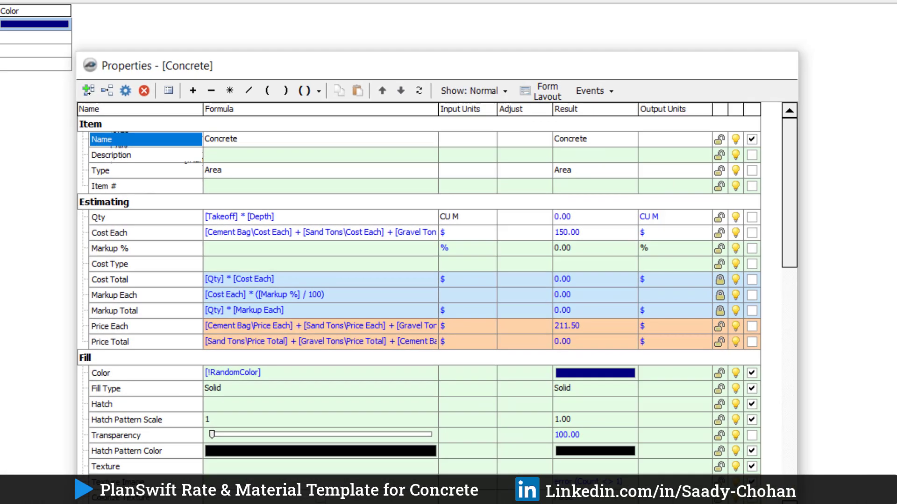
click(868, 28)
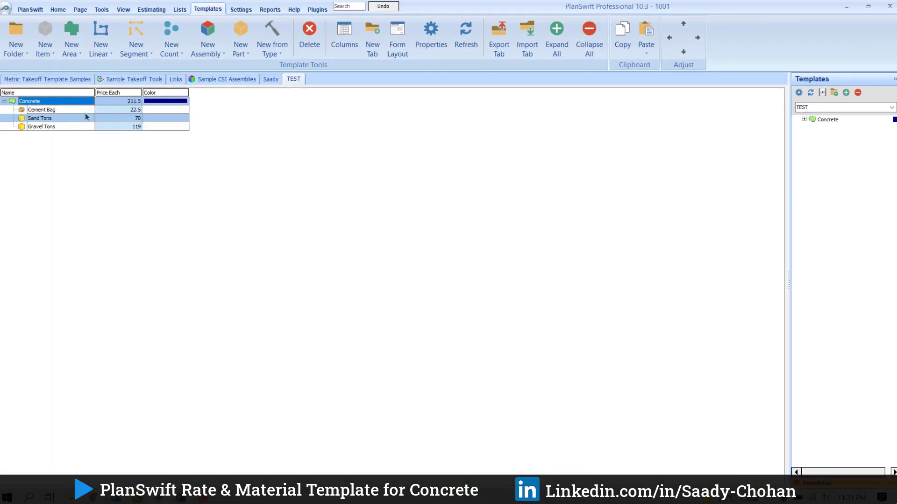
Record a Concrete takeoff from the template over the rightmost PCC rectangle on the plan, about 2.3 m wide, and stop recording.
click(61, 12)
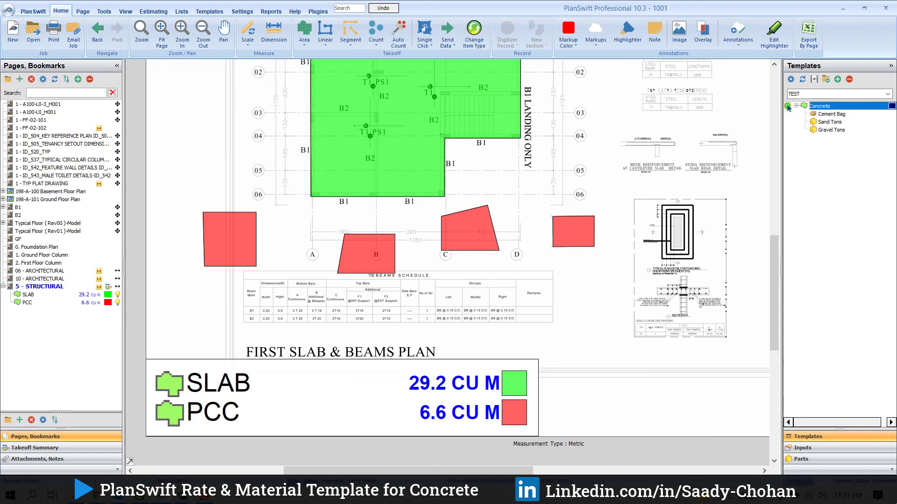
click(788, 106)
click(508, 293)
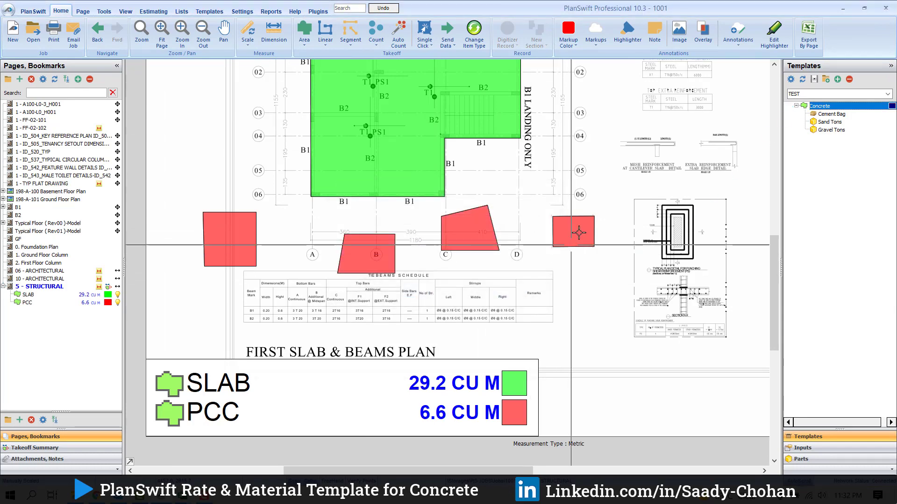
click(594, 216)
click(552, 217)
click(552, 247)
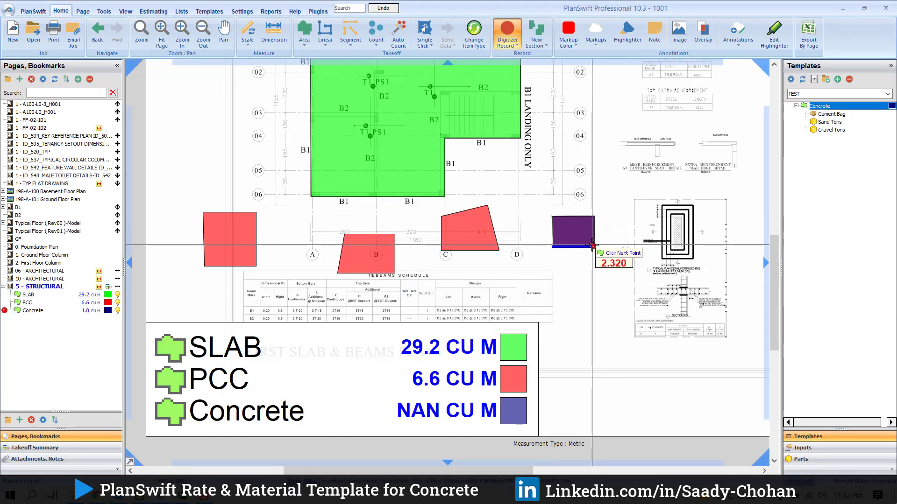
right_click(592, 245)
click(617, 261)
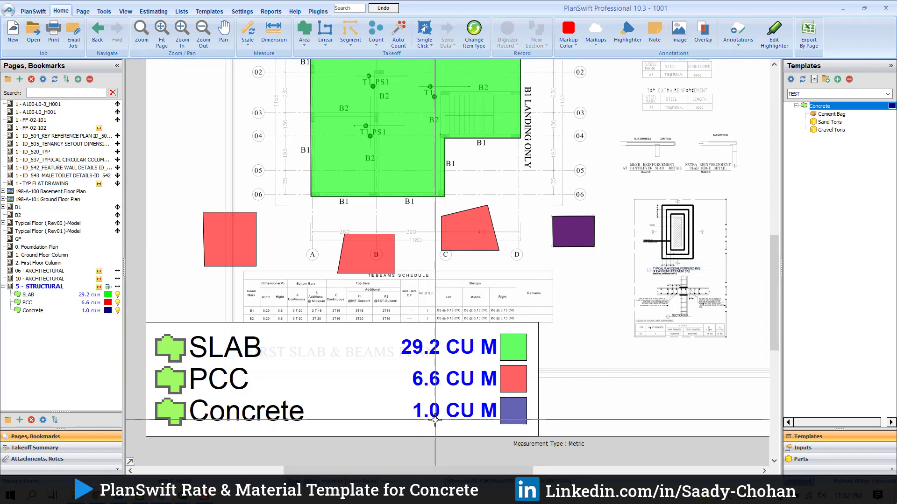
In the estimate, collapse SLAB and PCC, expand Concrete, and check its materials' quantities and costs.
click(154, 12)
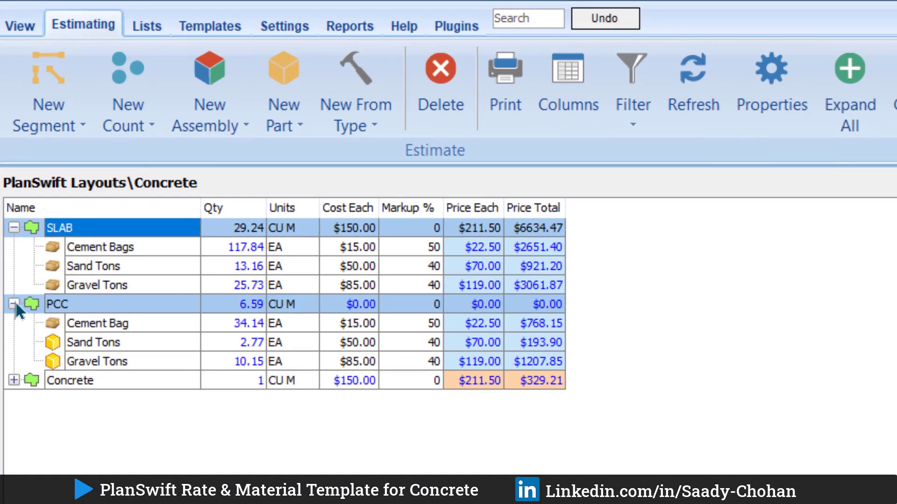
click(114, 147)
click(114, 110)
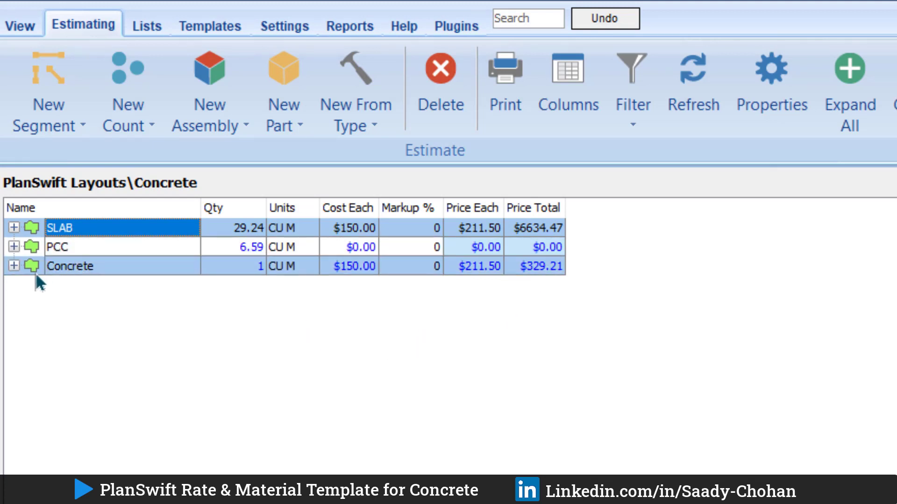
click(14, 265)
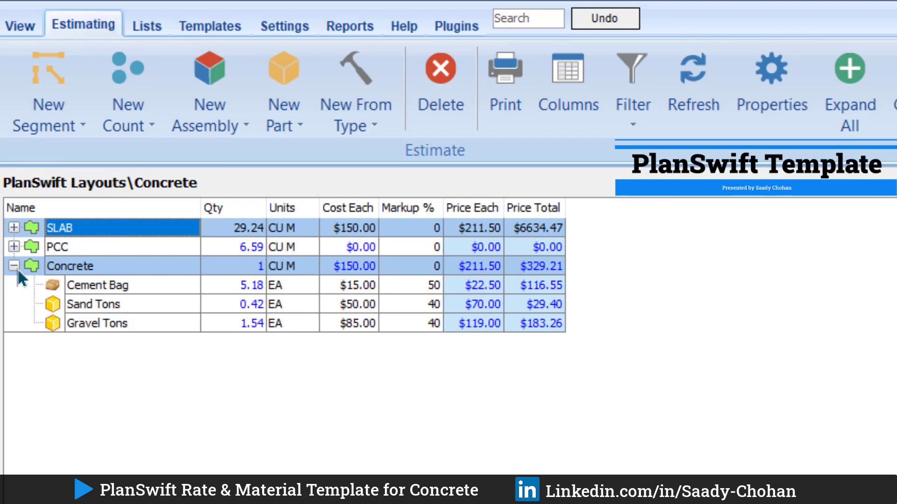
click(231, 289)
click(224, 306)
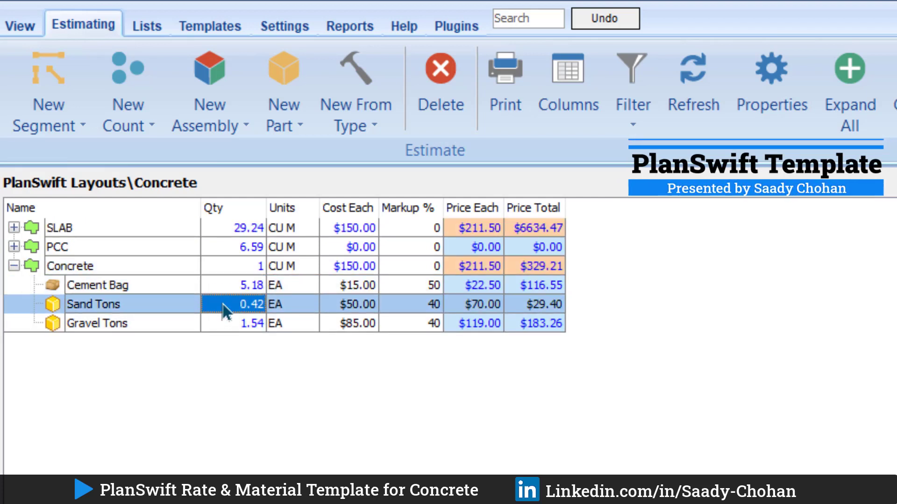
click(225, 324)
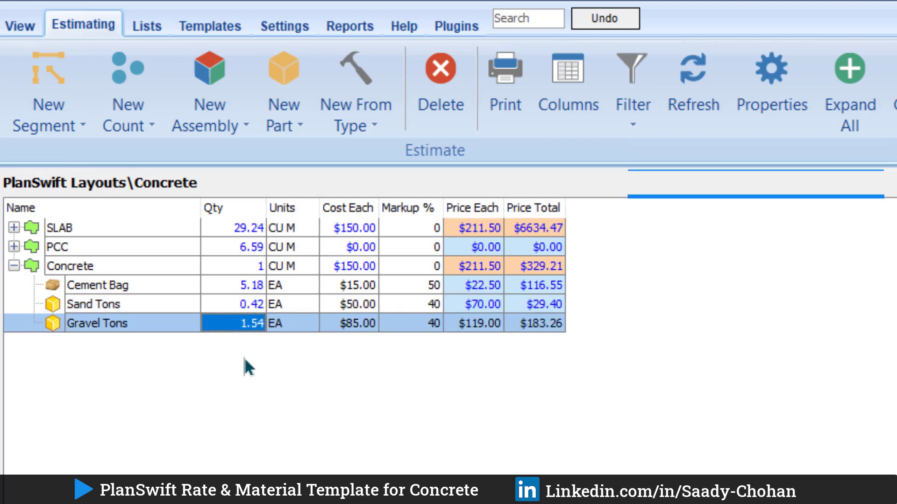
click(338, 310)
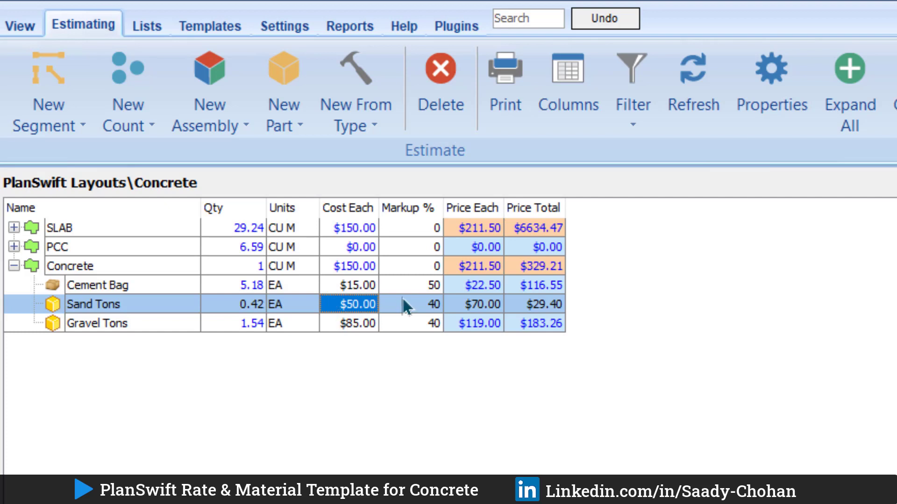
Set the markup of the Cement Bag under Concrete to 55%.
click(419, 289)
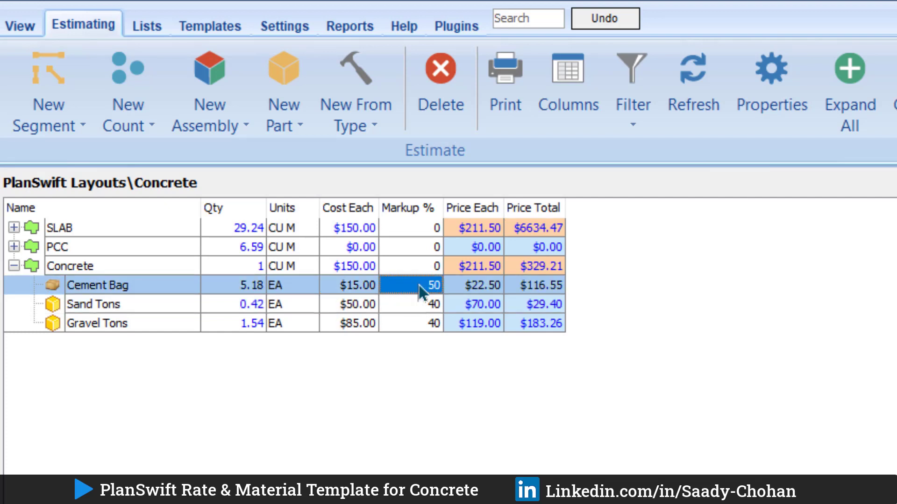
click(419, 287)
text(55)
key(Return)
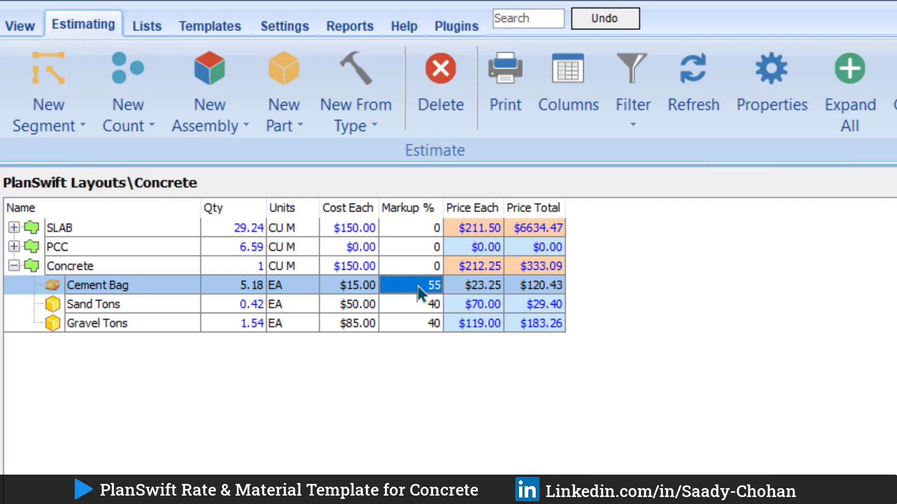
Set the markup of the Cement Bag under Concrete to 50%.
text(50)
key(Return)
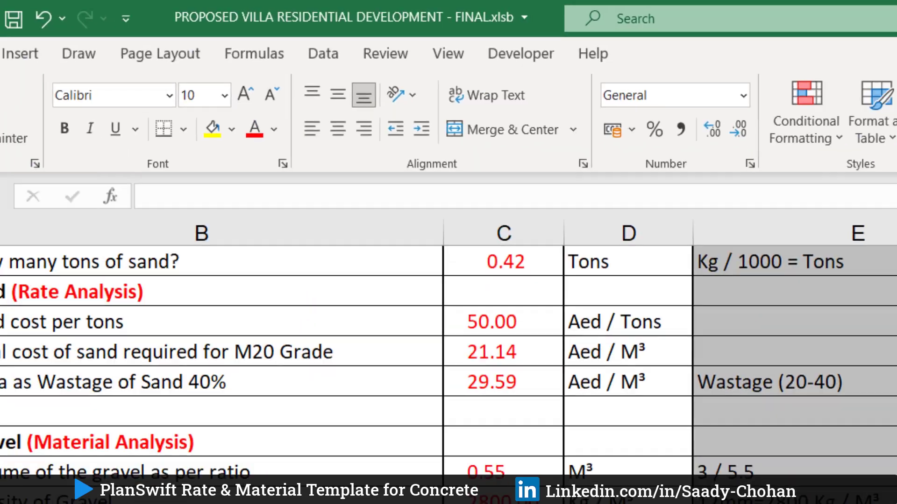
Switch to the Excel rate analysis and check the rows for required cement bags, tons of sand and tons of gravel against the estimate.
scroll(480, 376, up, 2)
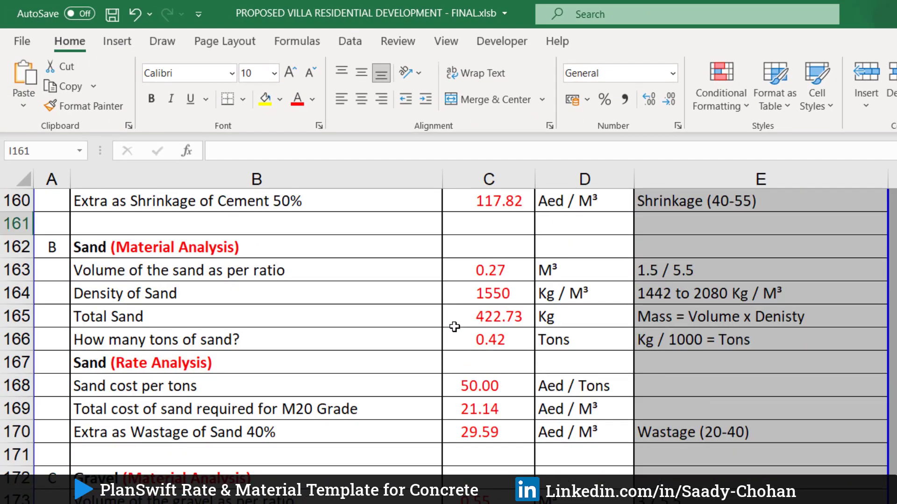
double_click(69, 42)
scroll(309, 269, up, 1)
scroll(309, 268, up, 4)
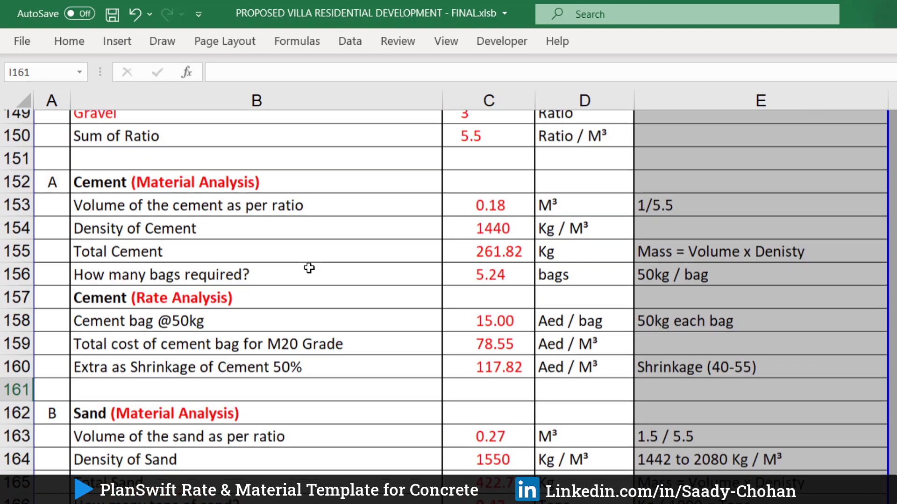
scroll(334, 265, down, 2)
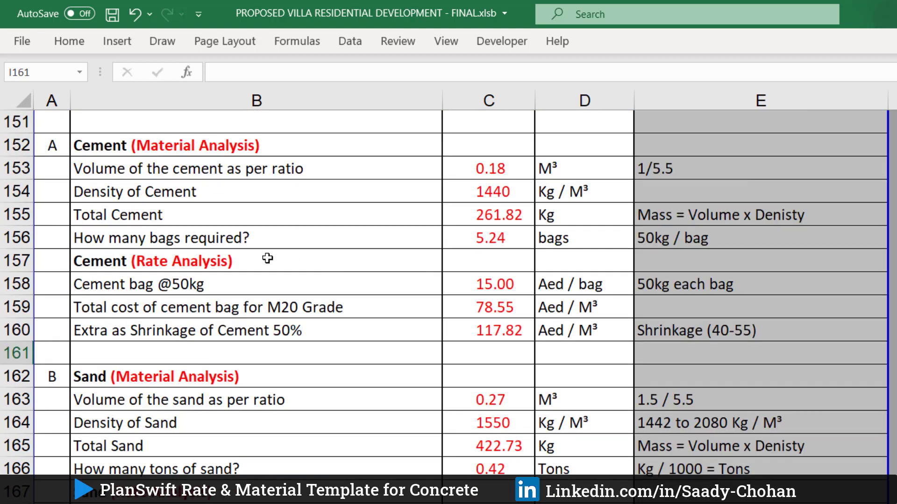
click(20, 239)
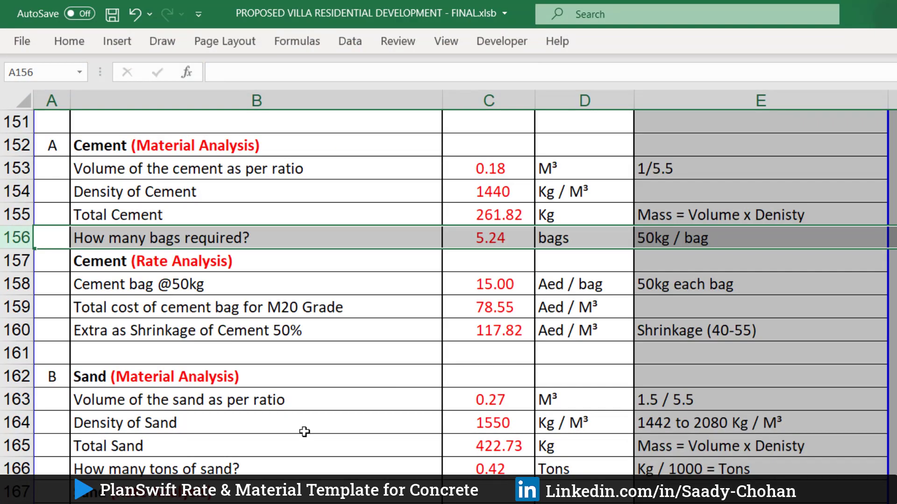
scroll(442, 428, down, 1)
click(480, 395)
click(46, 405)
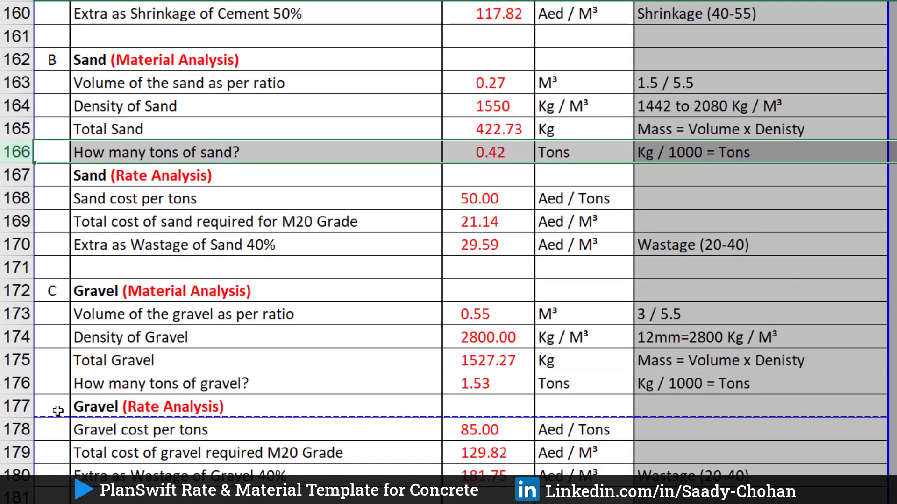
click(19, 407)
click(19, 384)
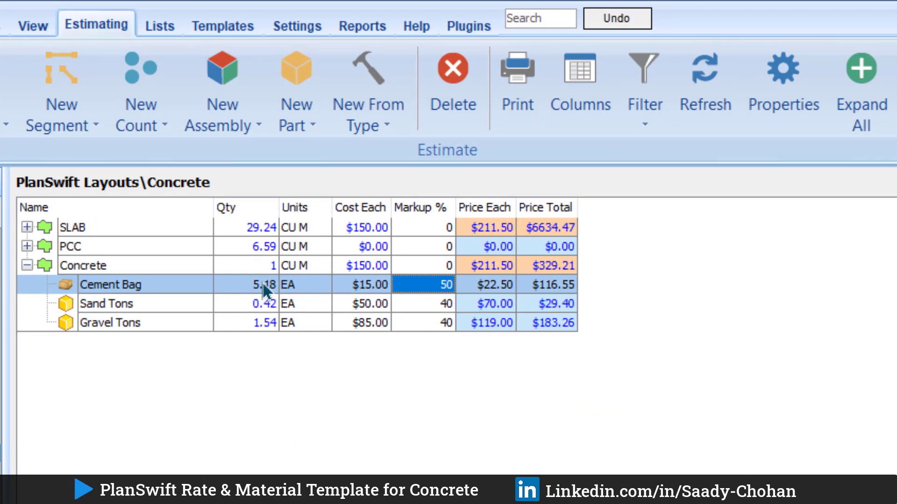
Collapse Concrete in the PlanSwift estimate and compare its Price Total with the TOTAL MATERIAL COST row in the Excel workbook.
click(26, 266)
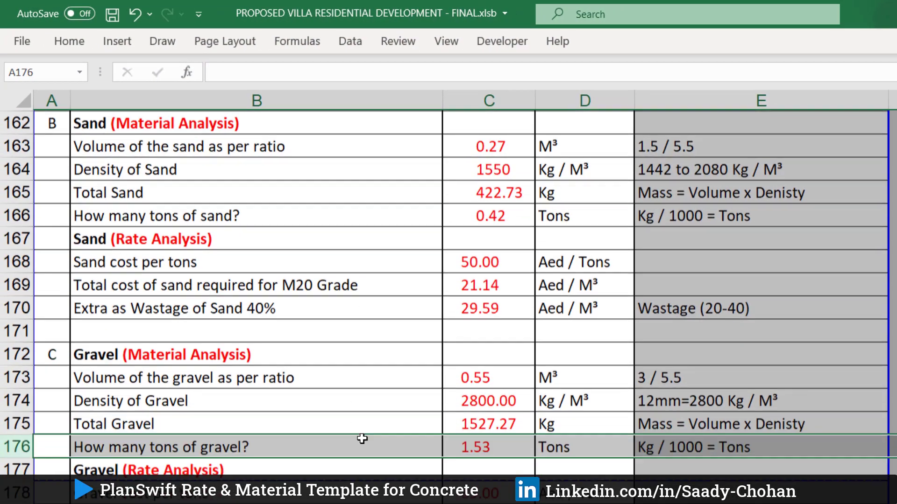
scroll(362, 439, down, 2)
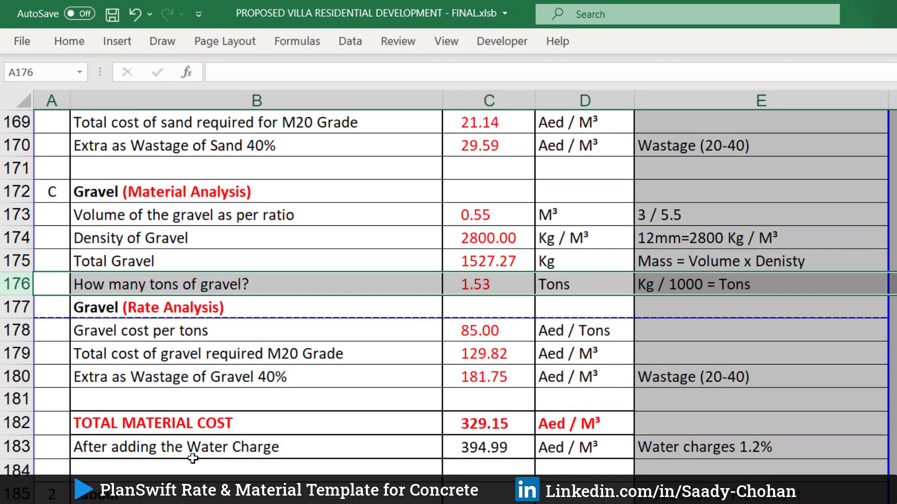
click(23, 423)
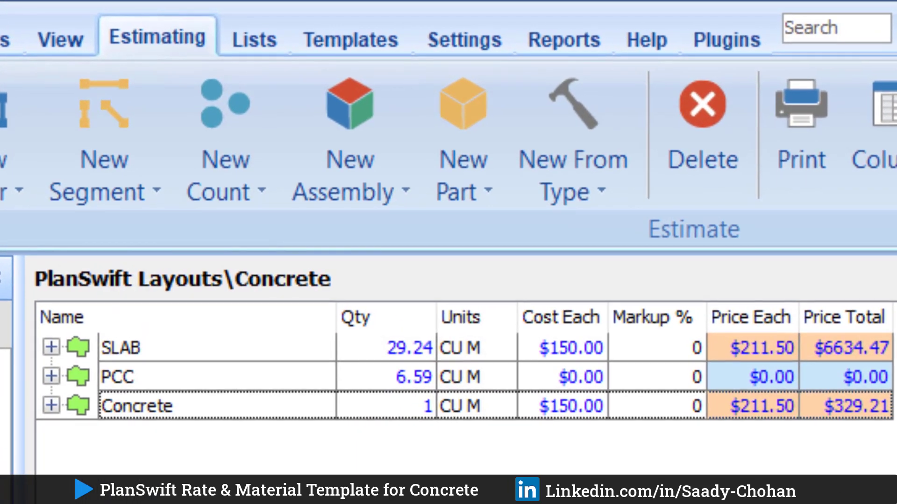
click(425, 413)
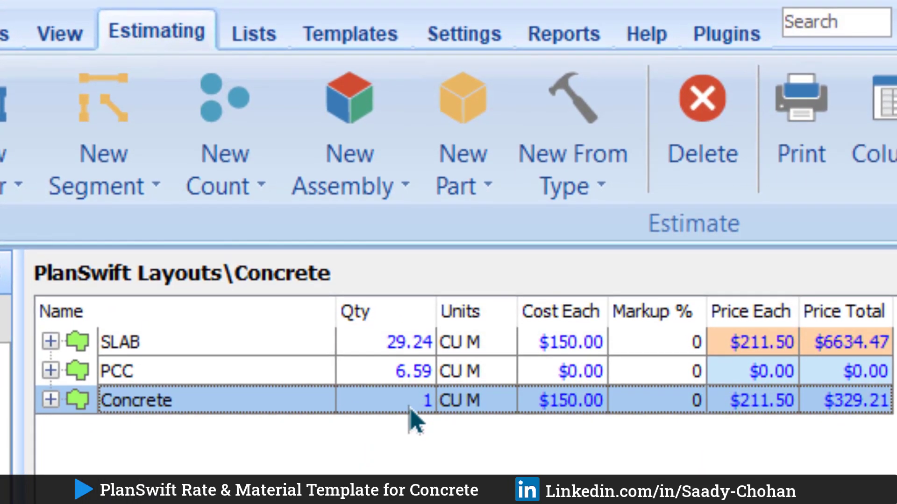